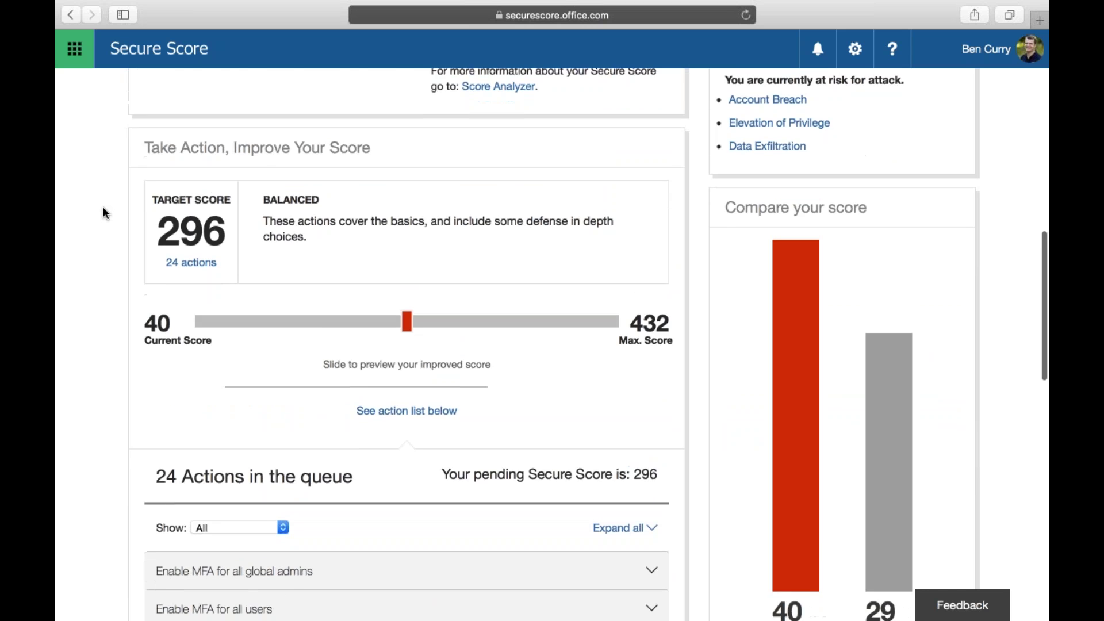
# Step: Lower the target score slider to a pending Secure Score of 205 and look through the queued actions
pyautogui.scroll(-1, 105, 213)
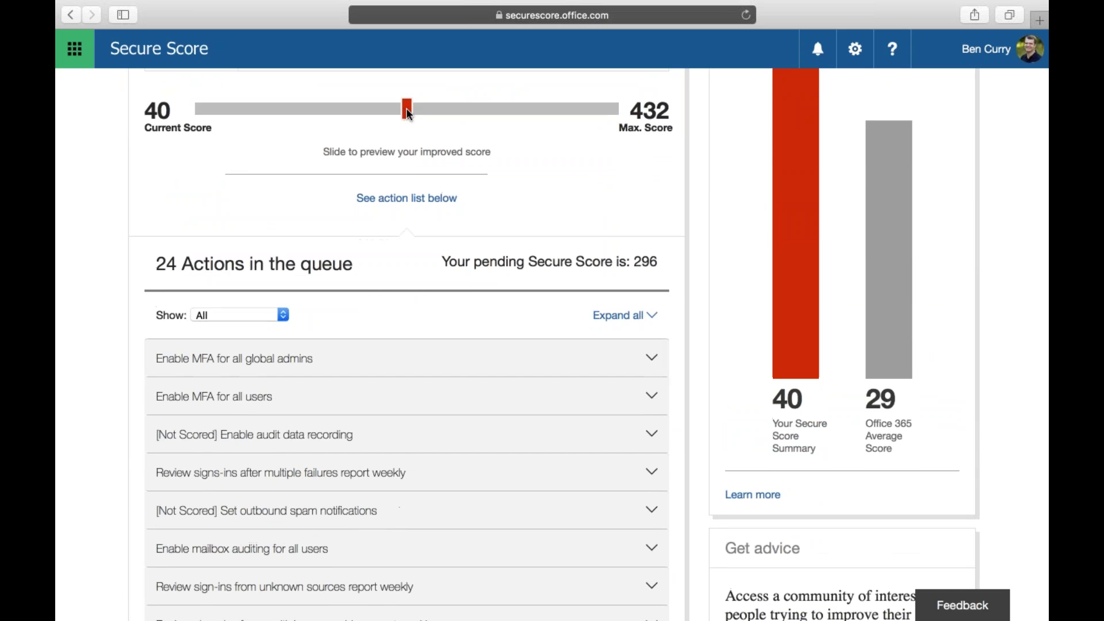
pyautogui.moveTo(408, 113); pyautogui.dragTo(295, 114)
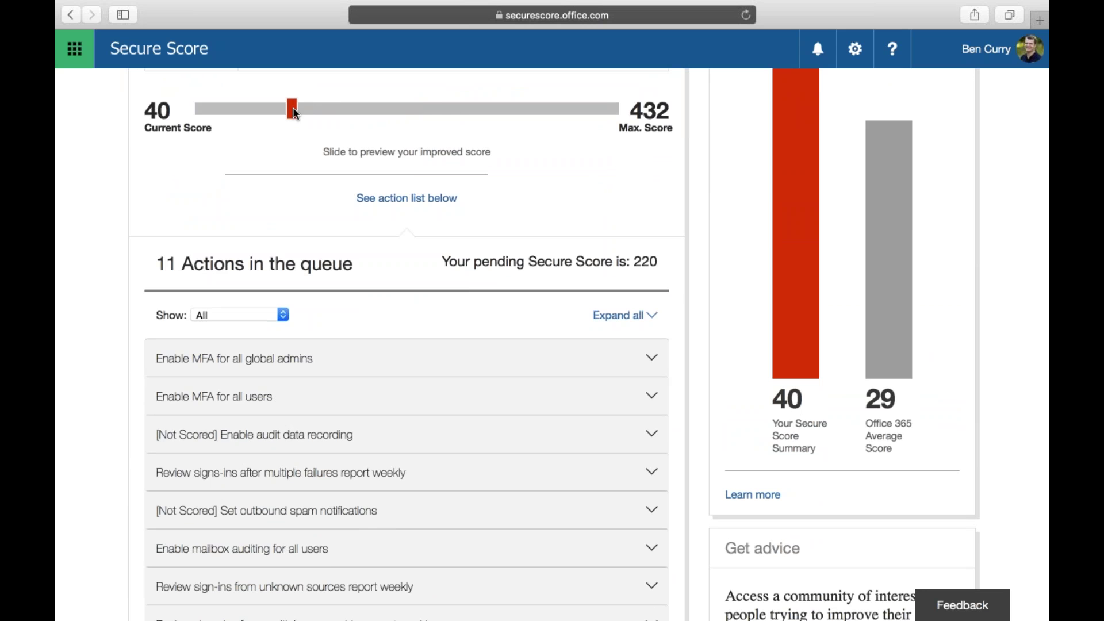
pyautogui.moveTo(295, 113); pyautogui.dragTo(279, 117)
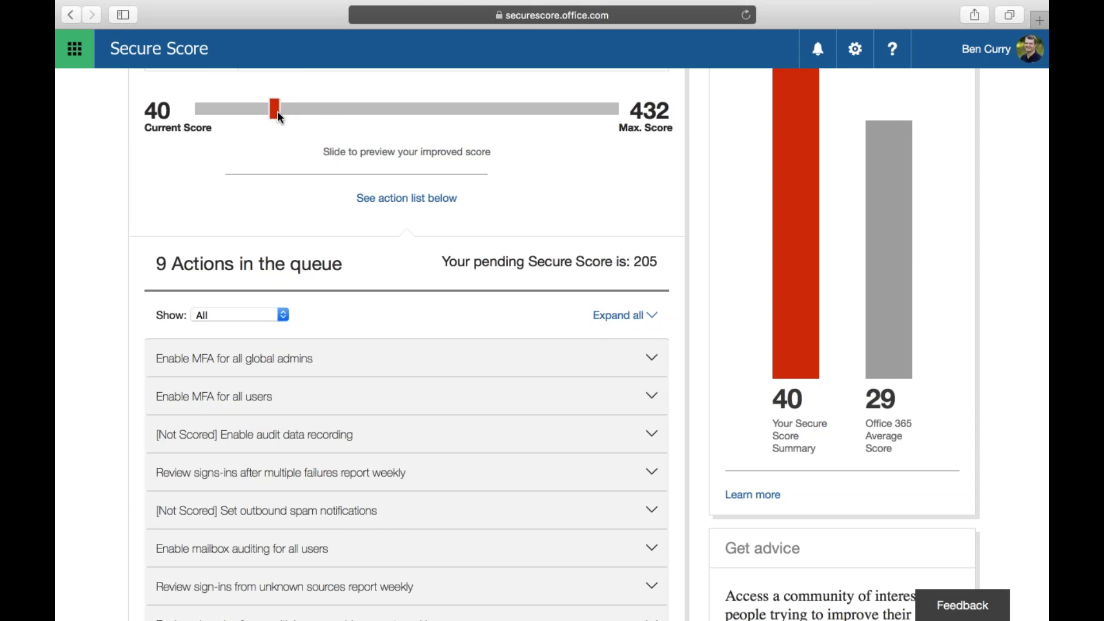
pyautogui.moveTo(633, 262); pyautogui.dragTo(662, 259)
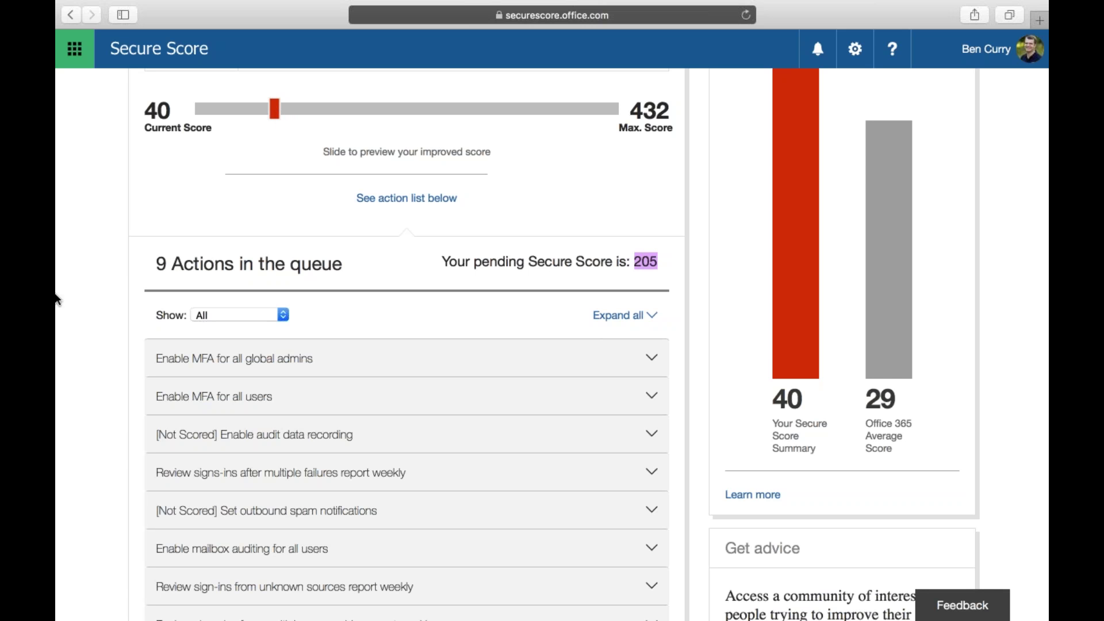
pyautogui.click(102, 390)
pyautogui.scroll(-1, 103, 390)
pyautogui.scroll(-5, 102, 390)
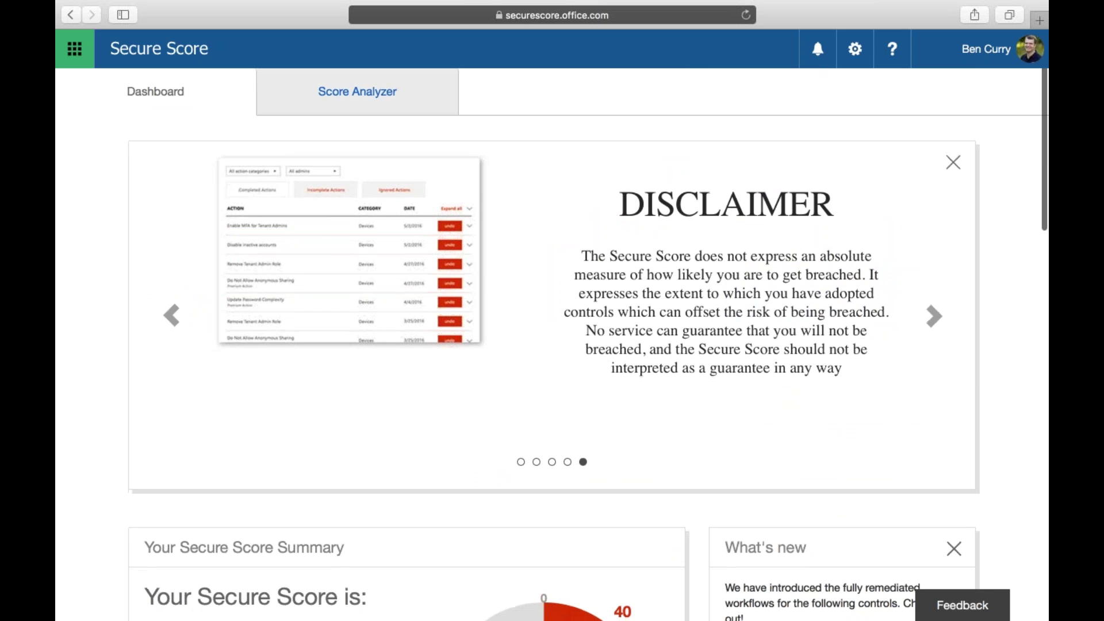
# Step: Open the Score Analyzer and look through the score over time, the category breakdown and the actions list
pyautogui.click(345, 104)
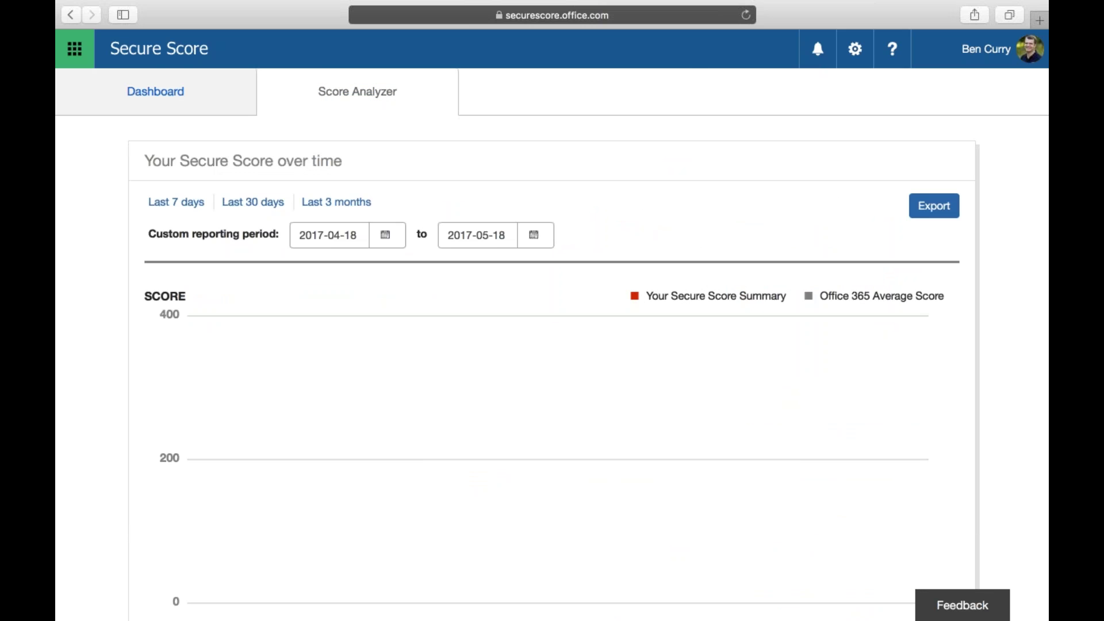
pyautogui.scroll(-11, 276, 214)
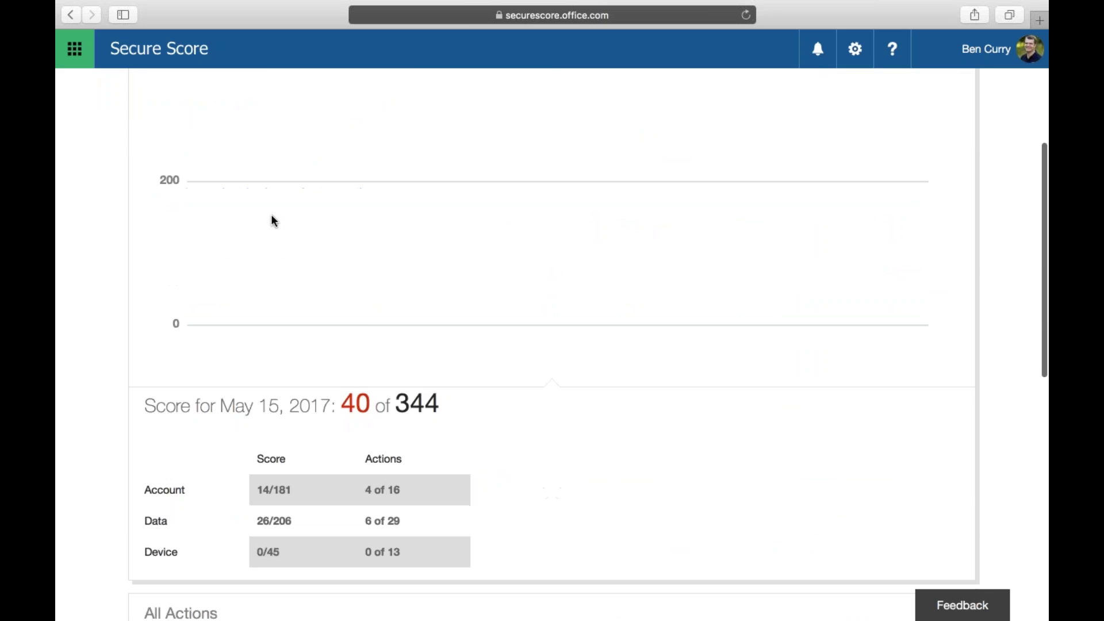
pyautogui.scroll(-4, 274, 221)
pyautogui.scroll(-1, 552, 345)
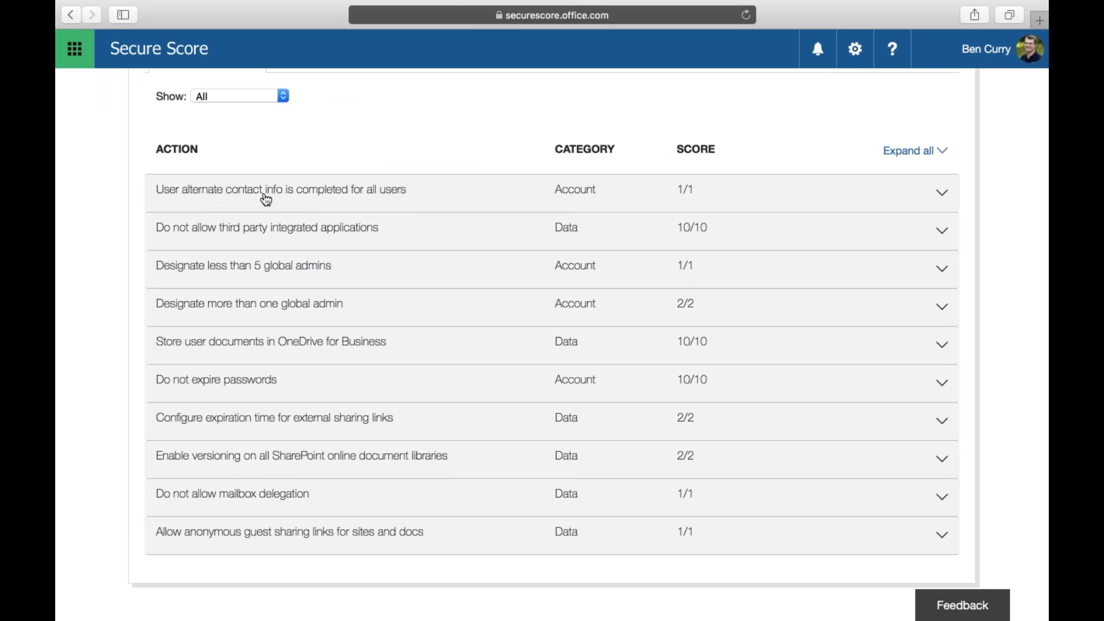
# Step: Expand the "Designate less than 5 global admins" action and read the description of its Account Breach threat
pyautogui.click(242, 268)
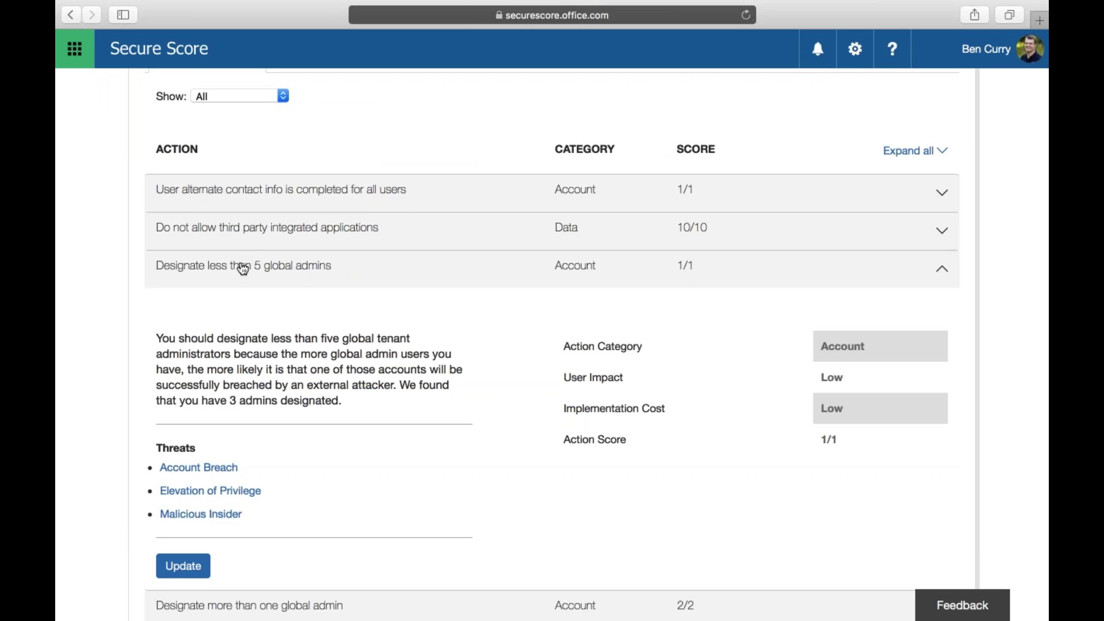
pyautogui.scroll(-2, 242, 269)
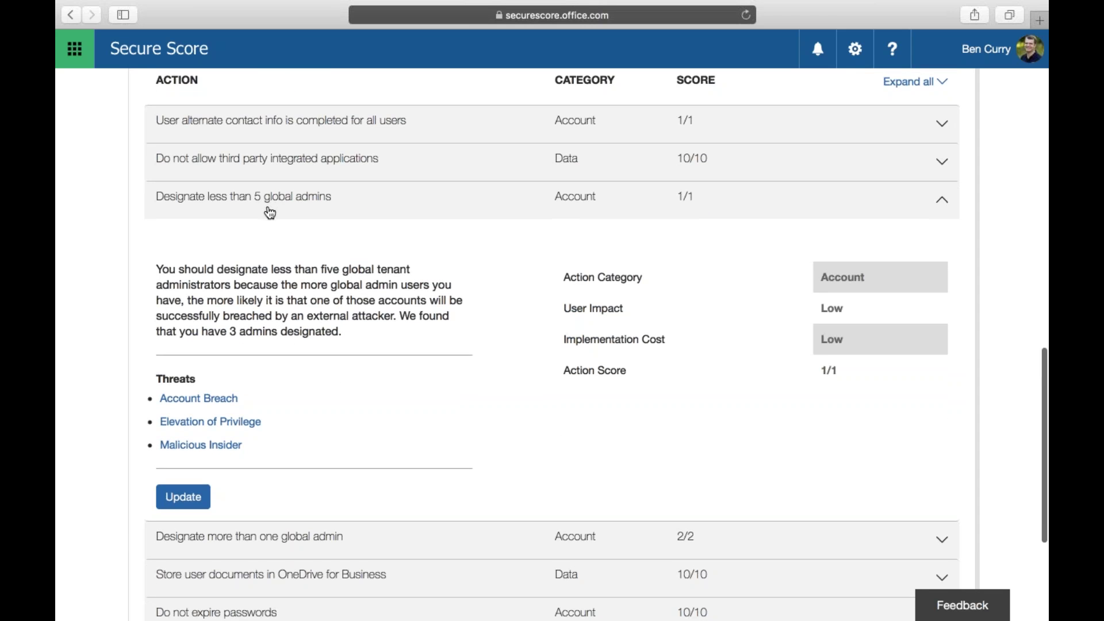
pyautogui.scroll(-3, 269, 213)
pyautogui.moveTo(169, 240); pyautogui.dragTo(244, 303)
pyautogui.click(372, 167)
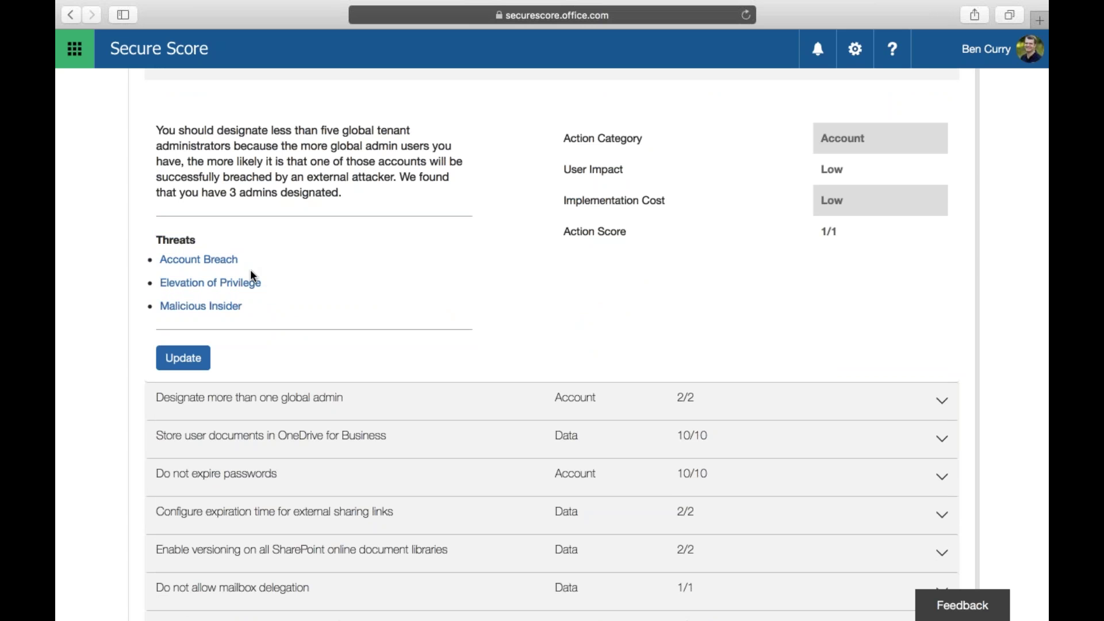
pyautogui.click(217, 267)
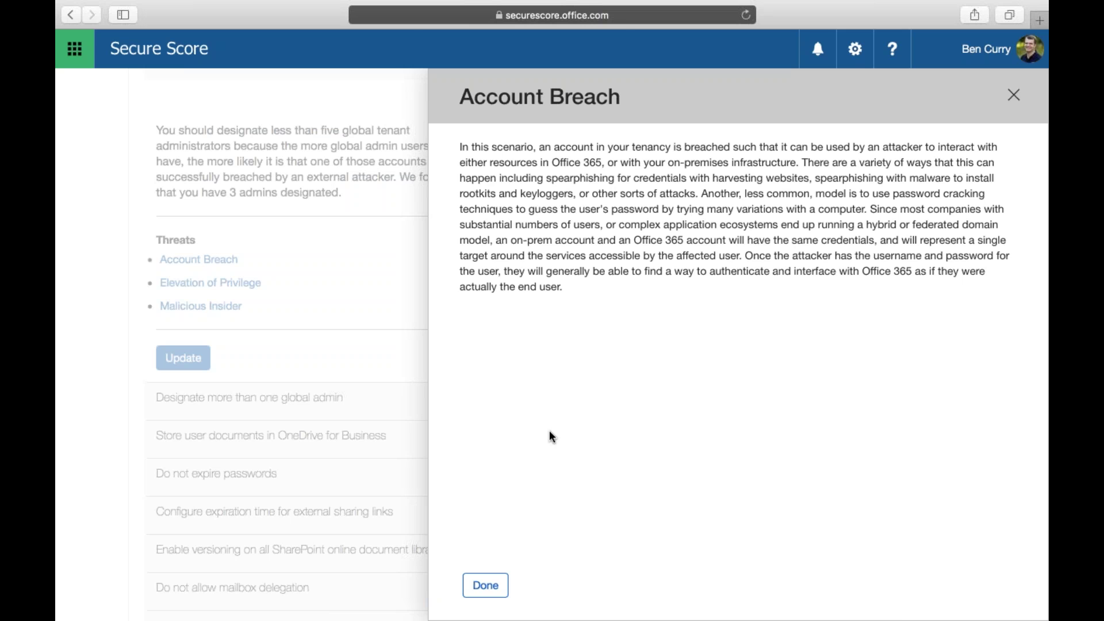
pyautogui.click(485, 585)
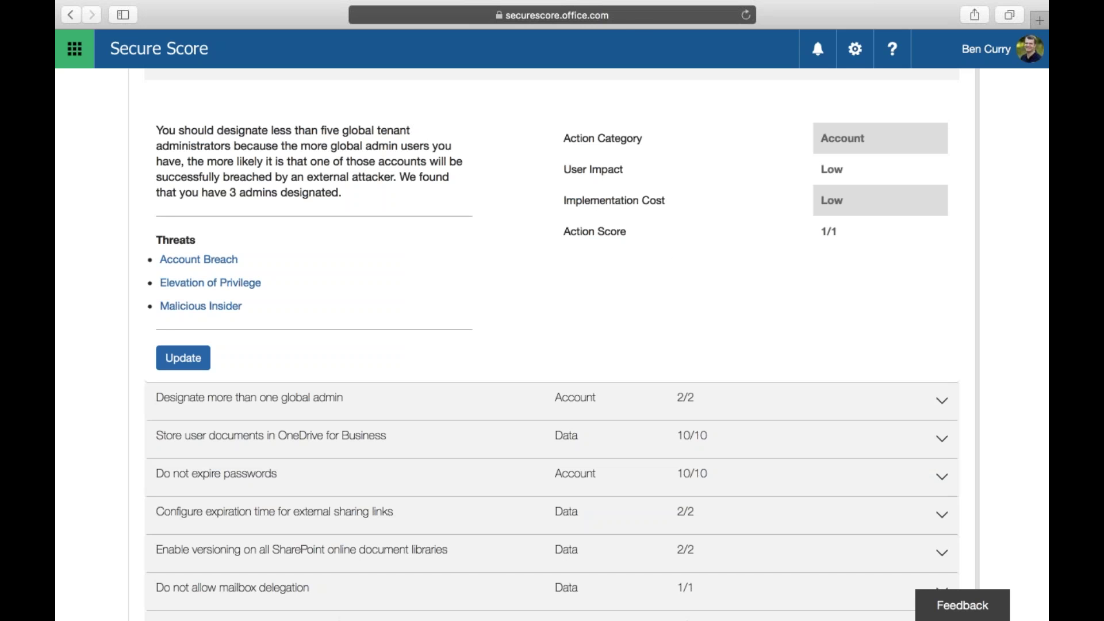
# Step: Take the browser out of full screen, switch to PowerPoint and start the slide show from slide 18
pyautogui.moveTo(485, 1)
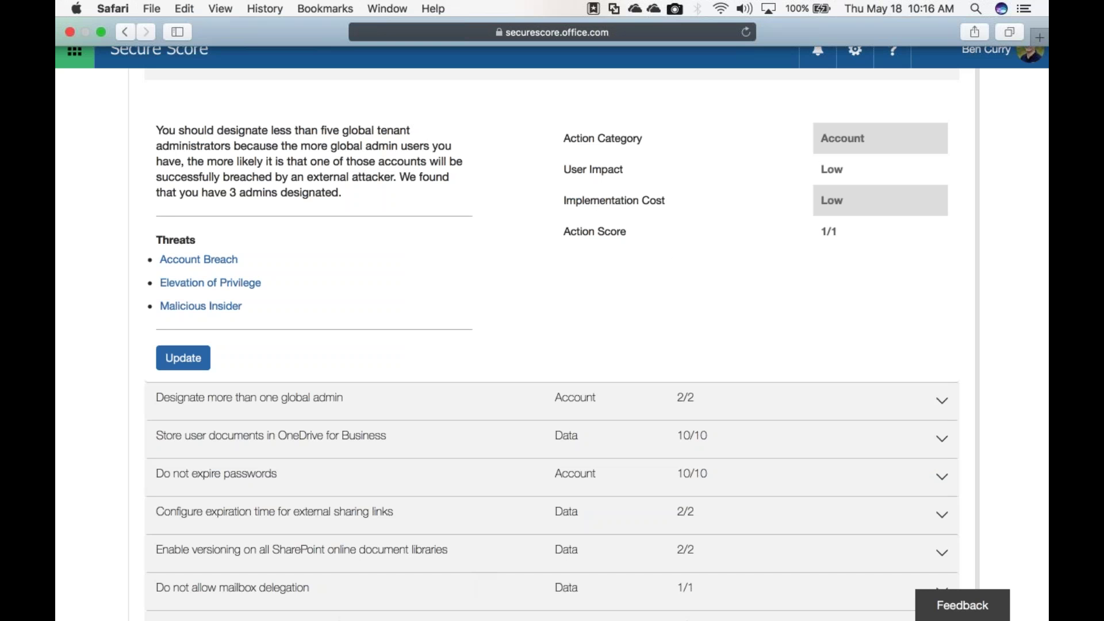
pyautogui.click(102, 31)
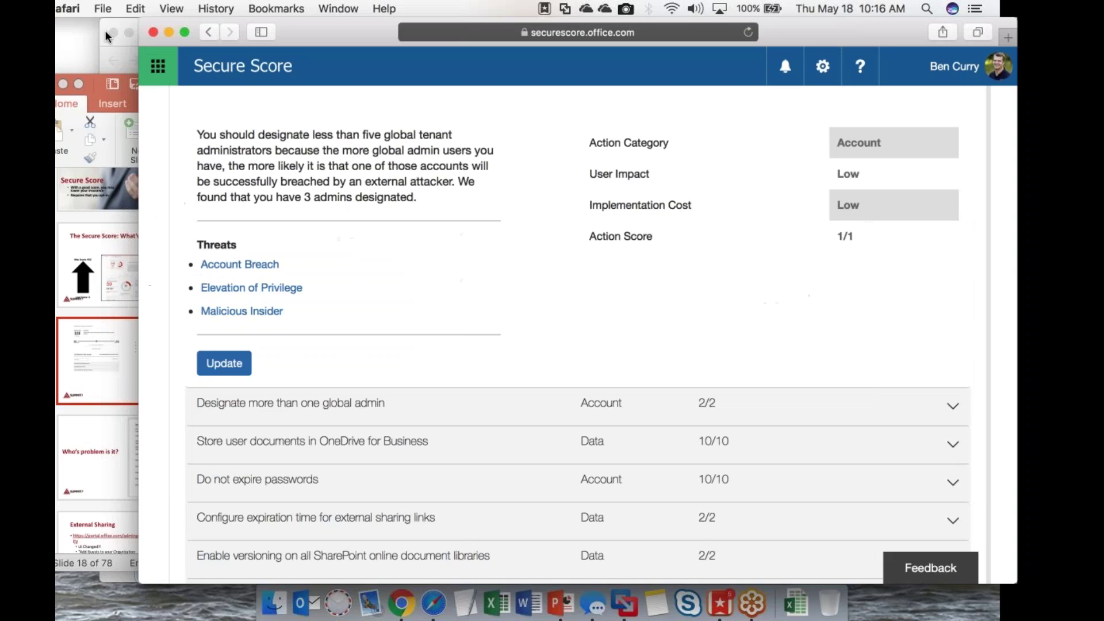
pyautogui.click(560, 603)
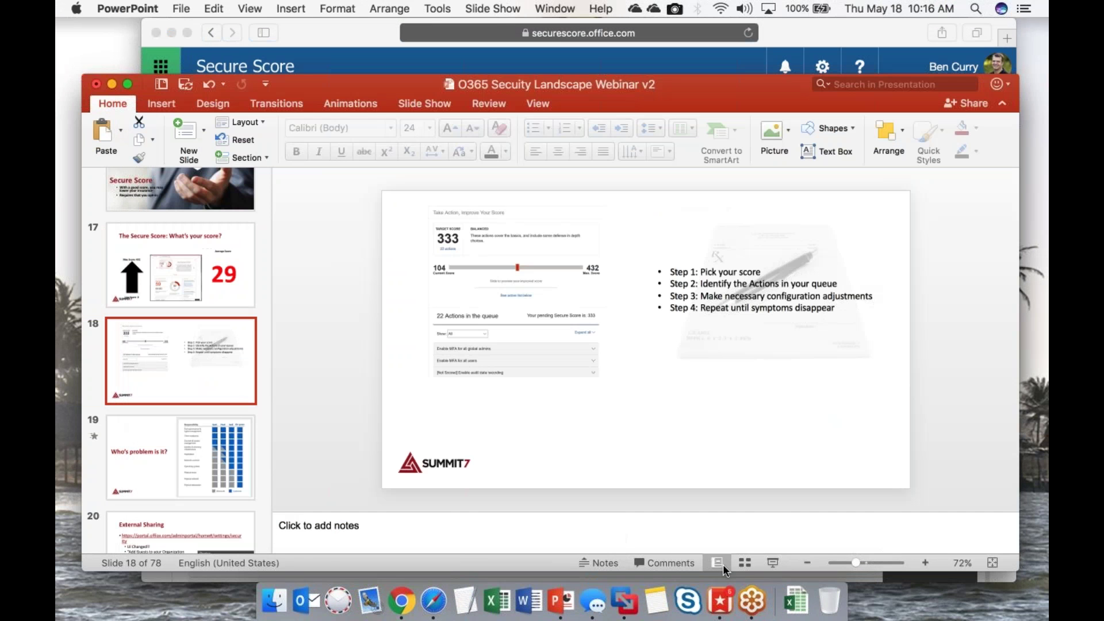
pyautogui.click(770, 562)
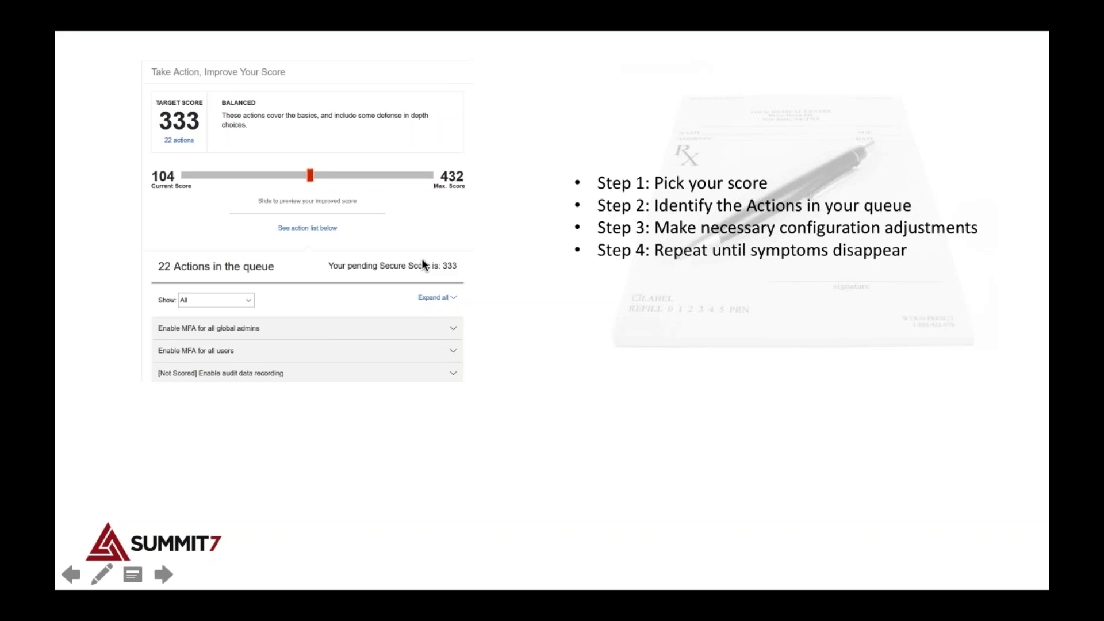
# Step: Advance the presentation to the External Sharing slide and end the slide show there
pyautogui.click(422, 260)
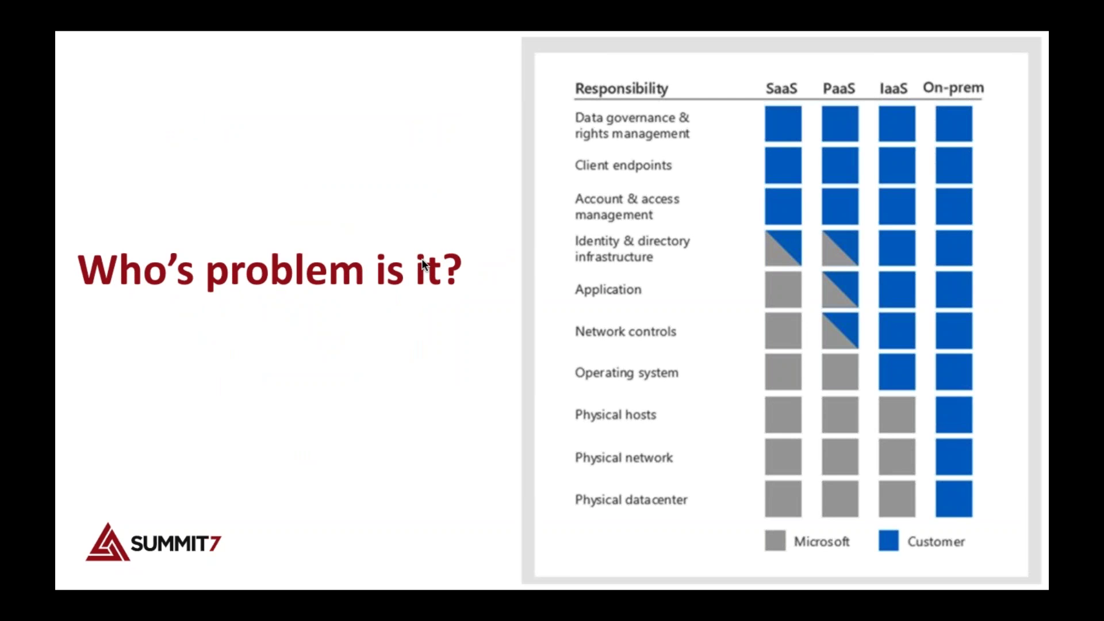
pyautogui.press('Right')
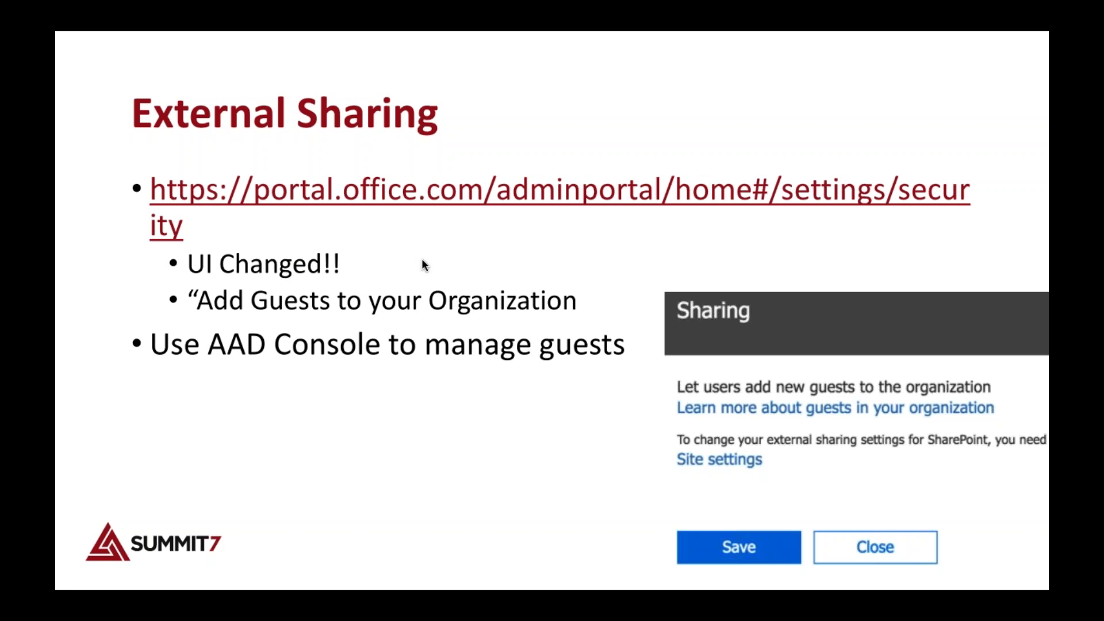
pyautogui.press('Escape')
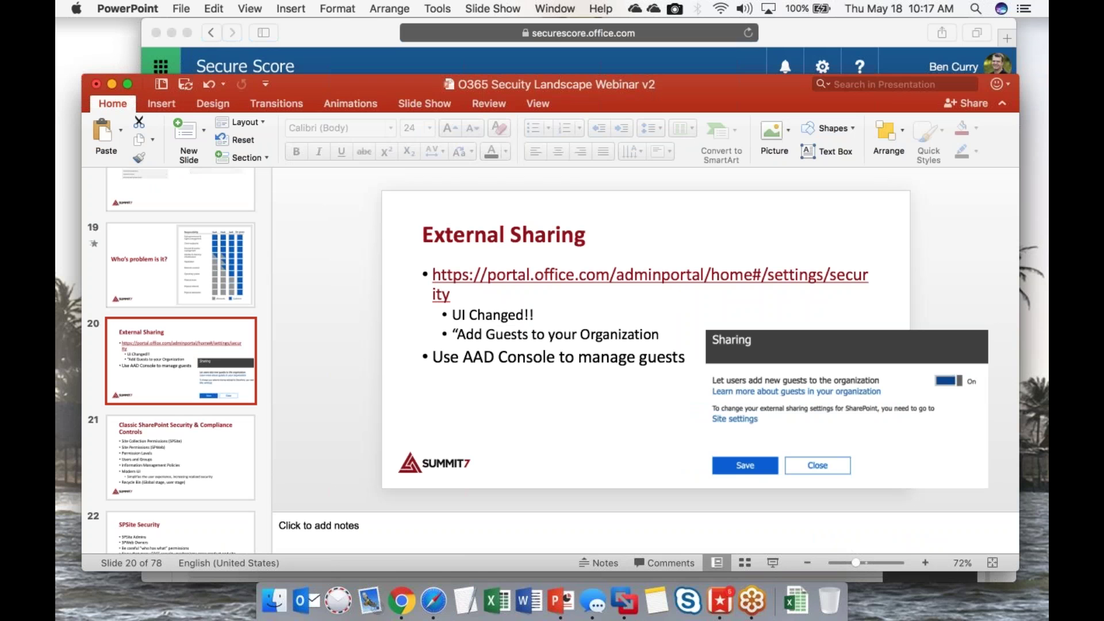
# Step: Switch to Chrome, open the OneDrive admin center from the Office 365 Admin center and review its Sharing settings
pyautogui.click(405, 603)
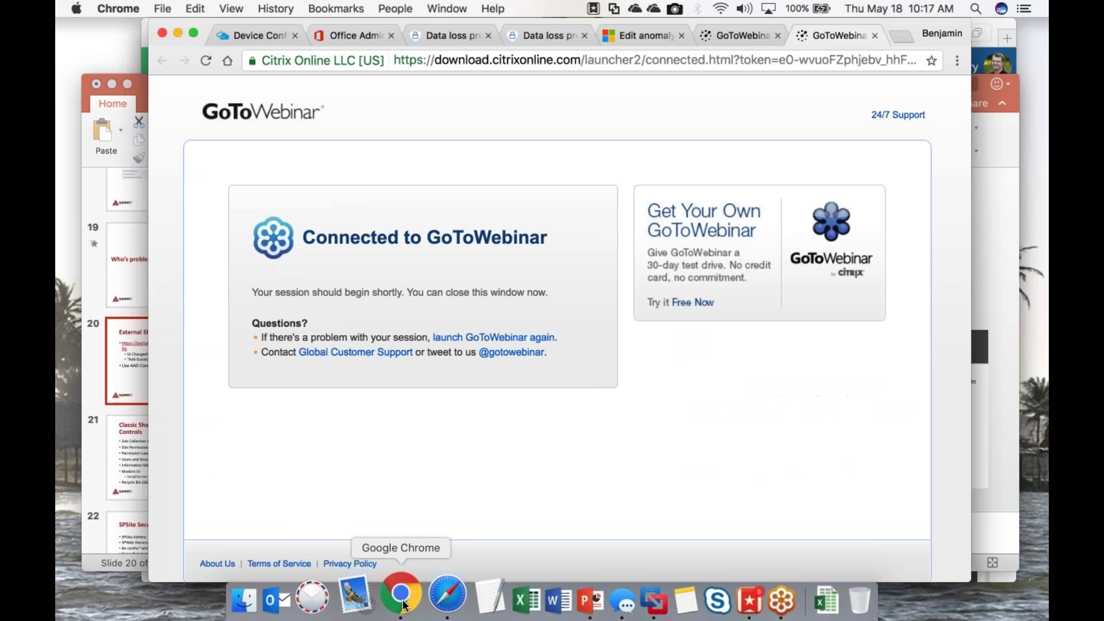
pyautogui.click(353, 35)
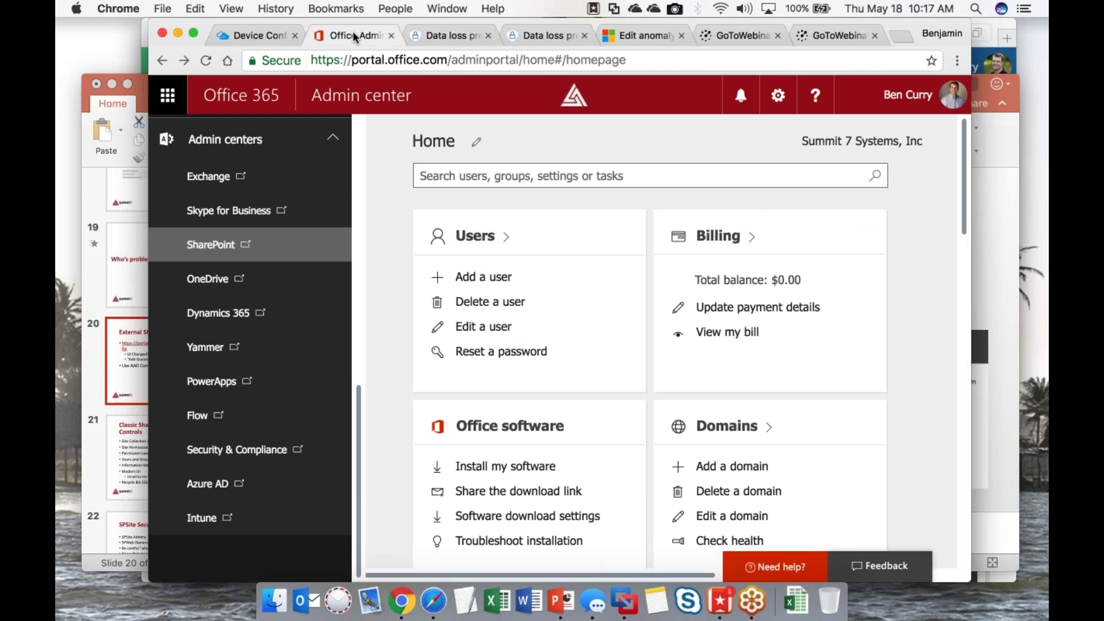
pyautogui.click(216, 281)
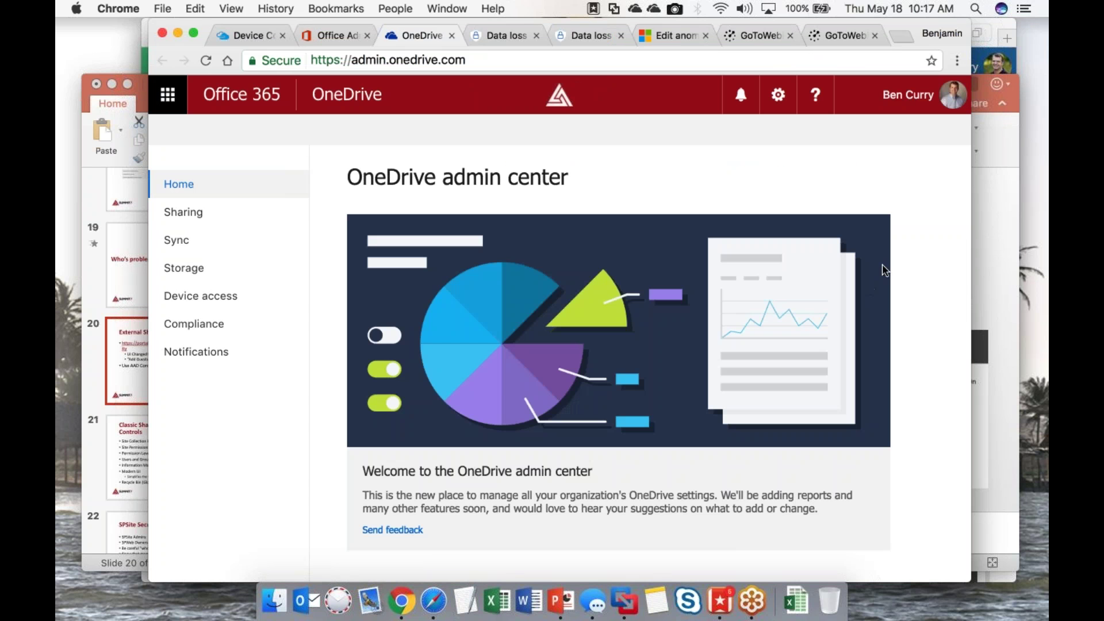
pyautogui.click(177, 219)
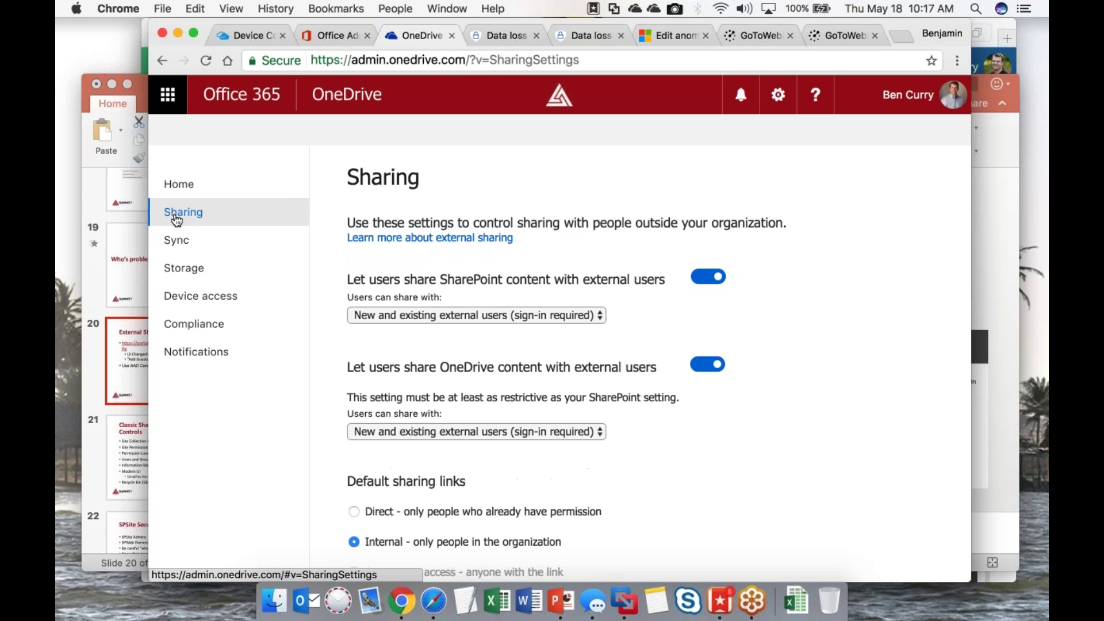
pyautogui.scroll(-3, 823, 321)
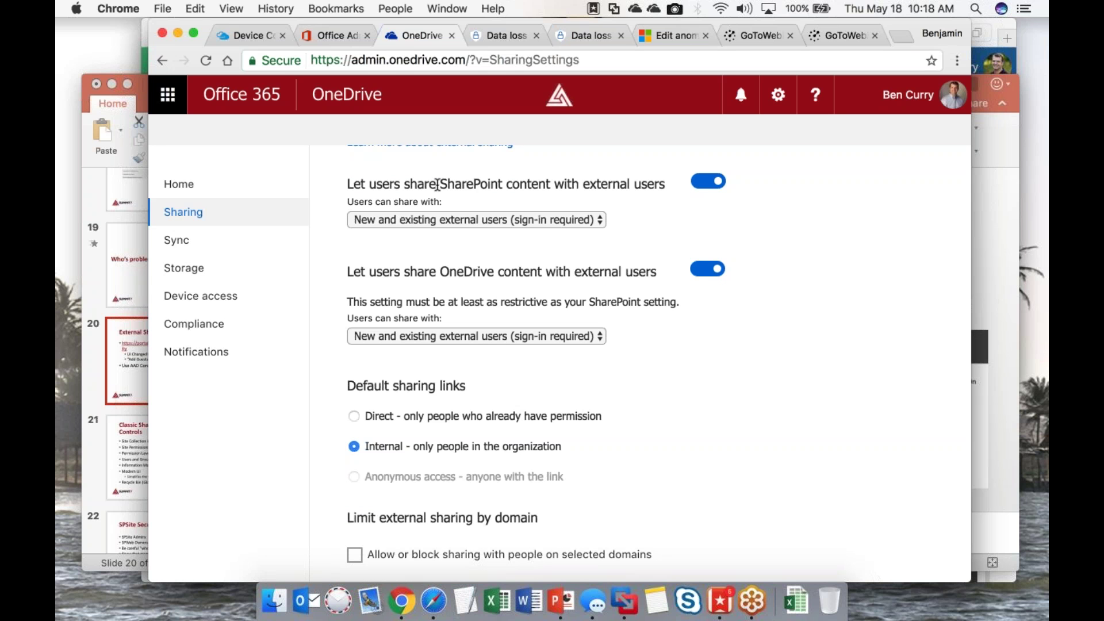
# Step: Open the SharePoint admin center from the Office 365 Admin center and bring up the root site collection's sharing settings
pyautogui.click(328, 35)
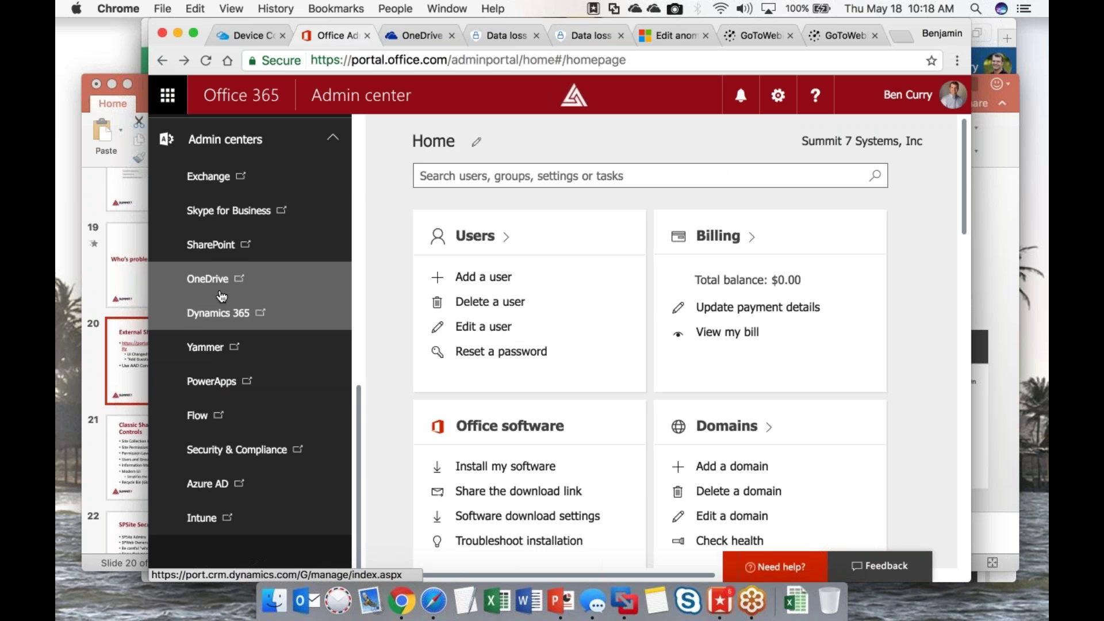
pyautogui.click(210, 246)
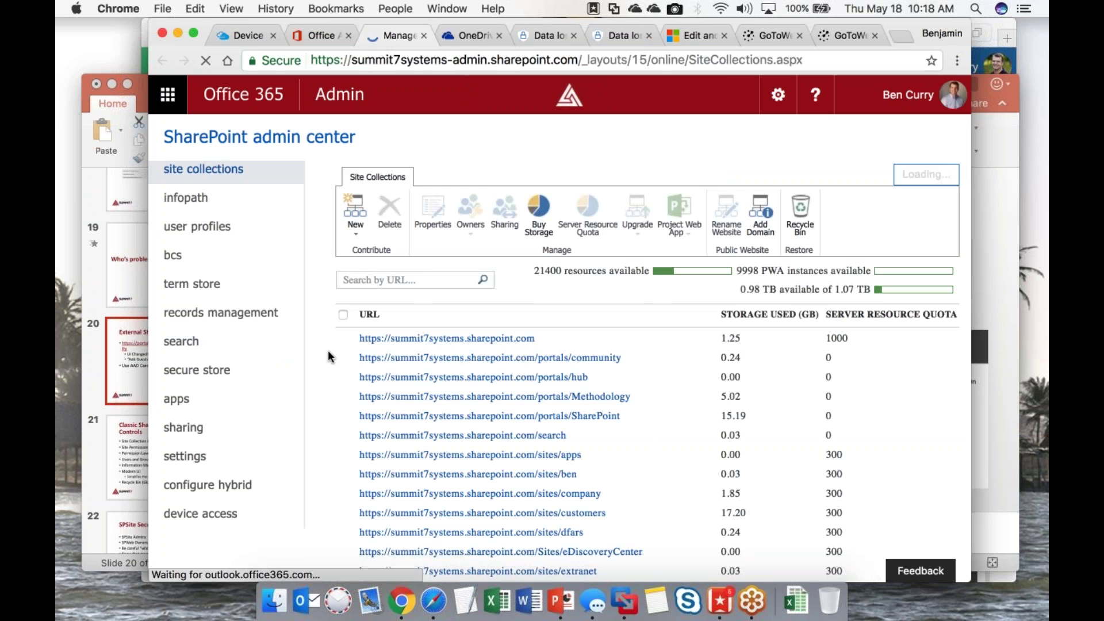
pyautogui.click(344, 339)
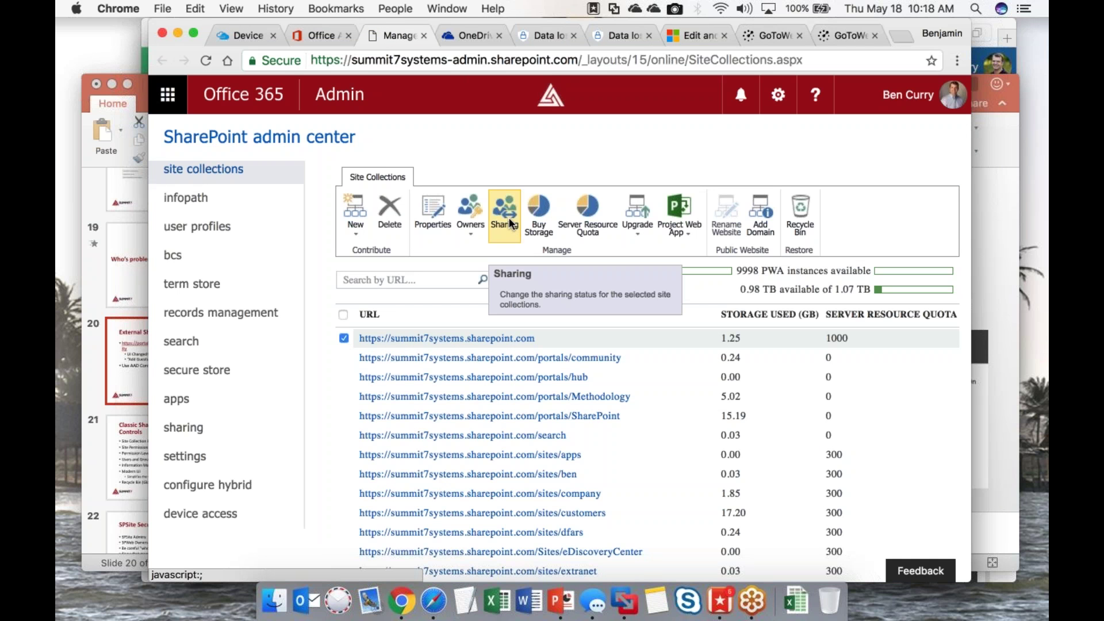
pyautogui.click(509, 223)
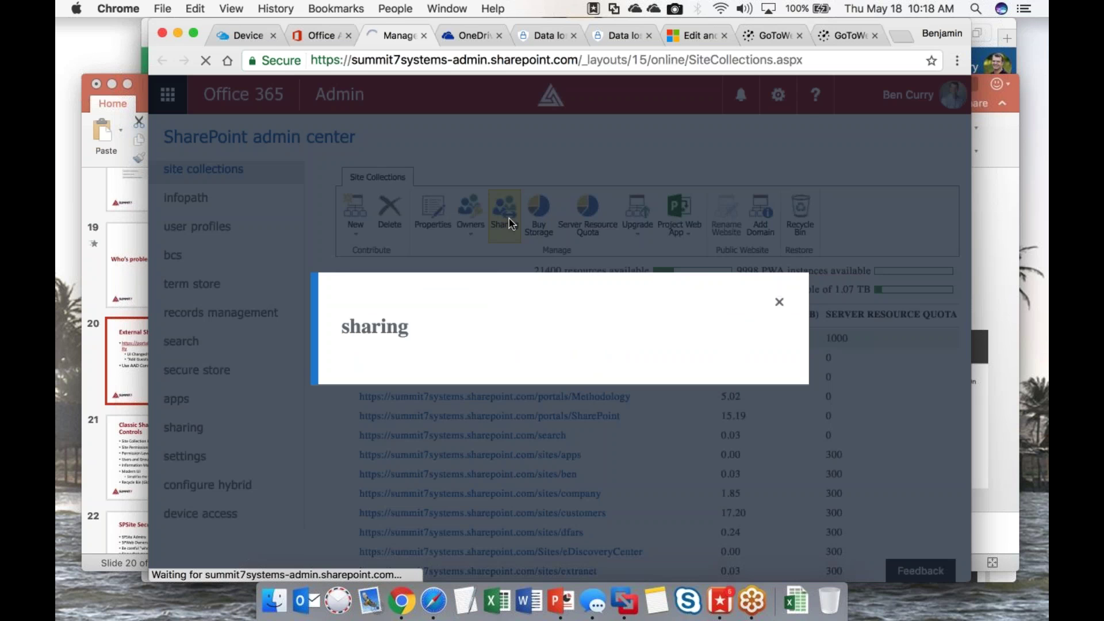
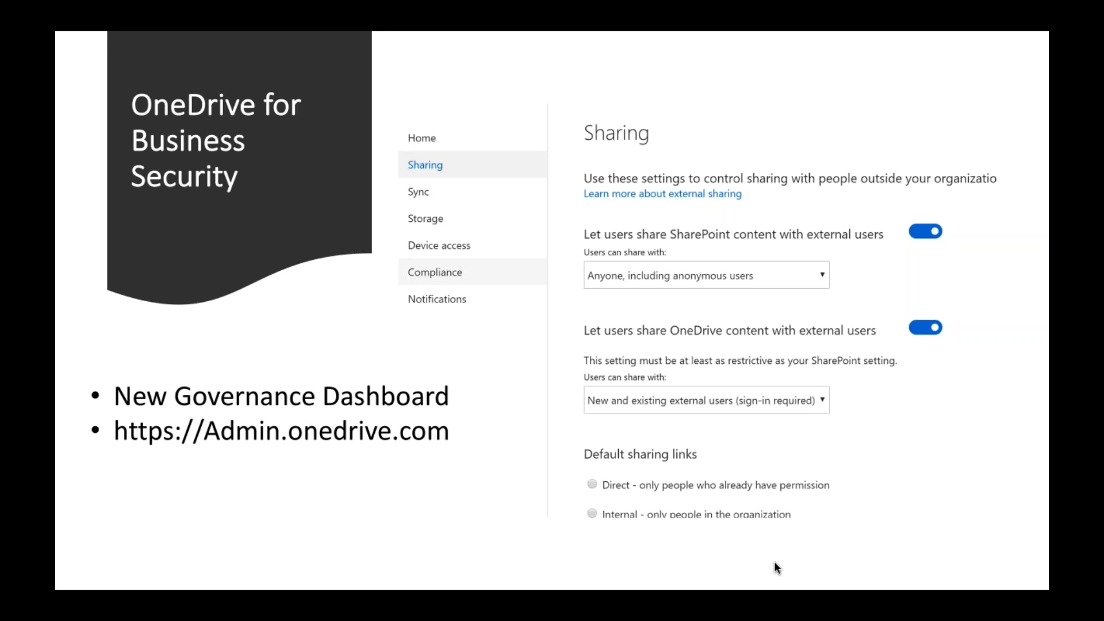
# Step: End the slide show on the OneDrive for Business Security slide
pyautogui.press('Right')
pyautogui.press('Left')
pyautogui.press('Escape')
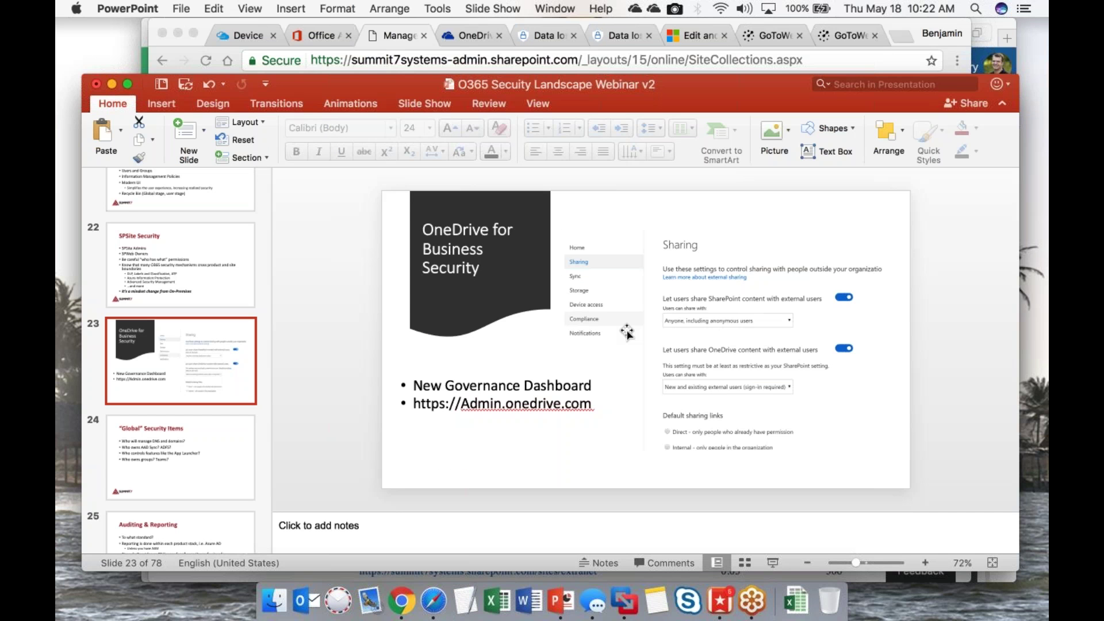
# Step: Switch to Chrome and show the OneDrive admin center's Sharing settings in full screen for review
pyautogui.click(398, 596)
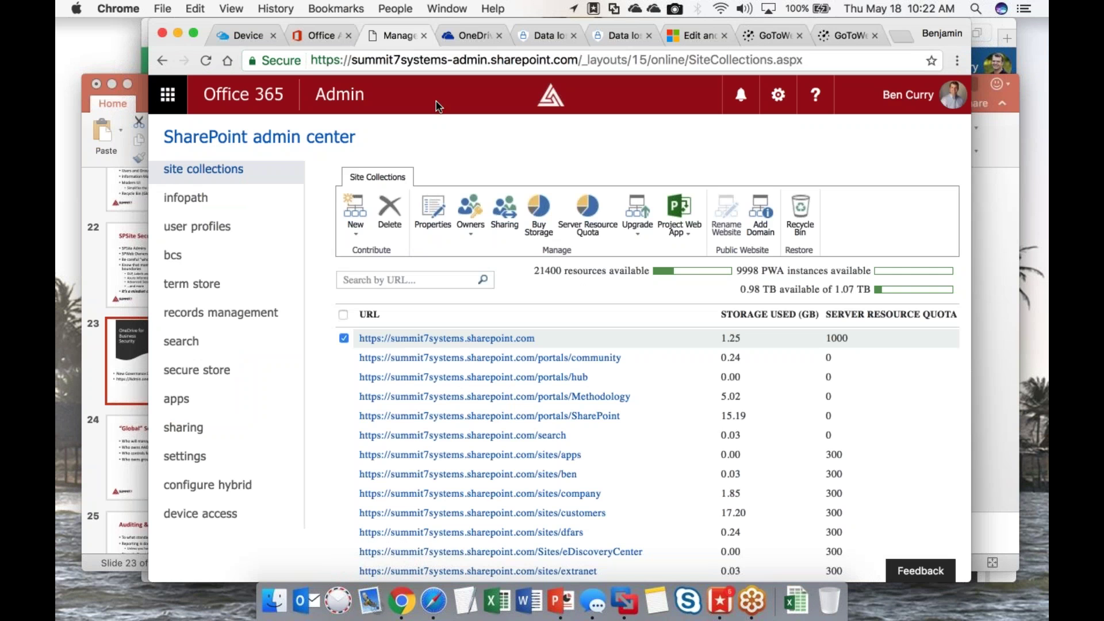
pyautogui.click(466, 37)
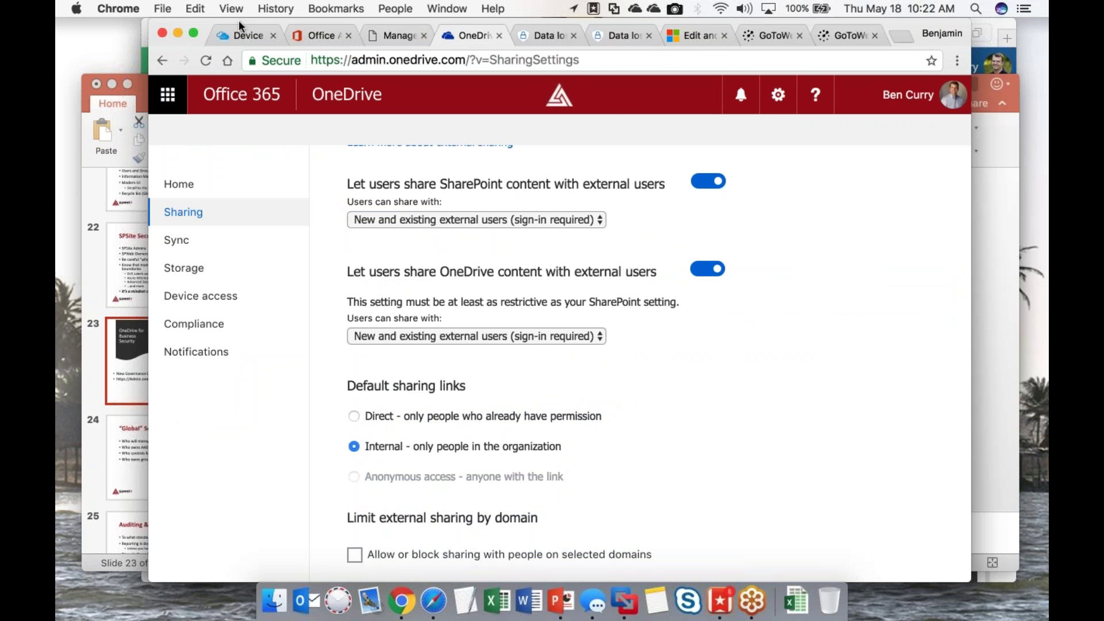
pyautogui.click(194, 36)
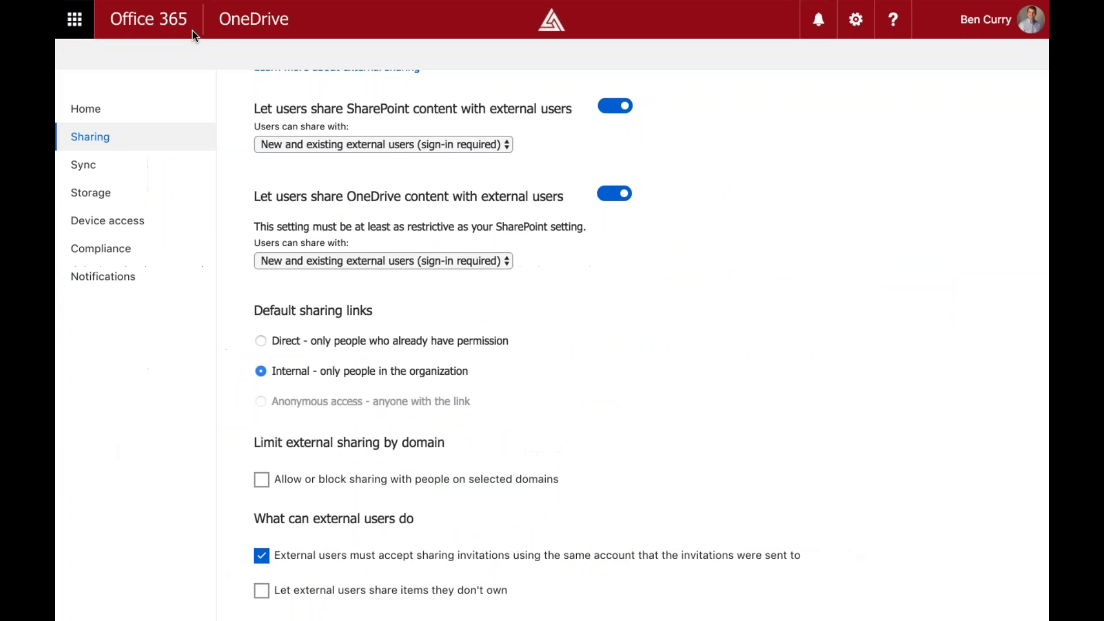
pyautogui.scroll(2, 709, 170)
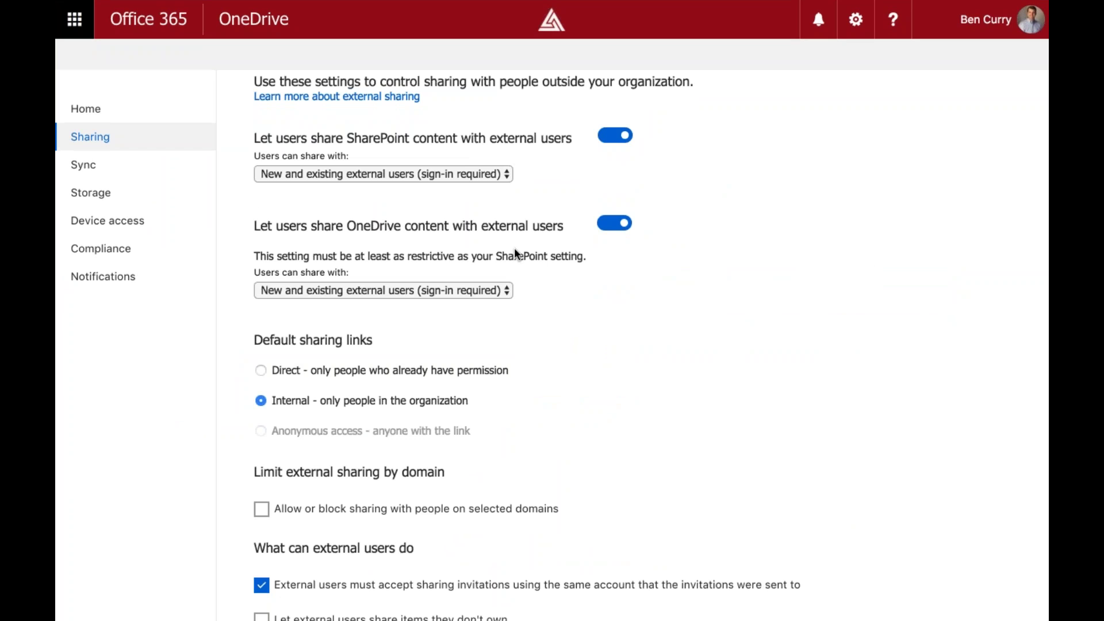
# Step: Check the OneDrive external sharing options and let users share SharePoint content with "Anyone, including anonymous users"
pyautogui.click(499, 290)
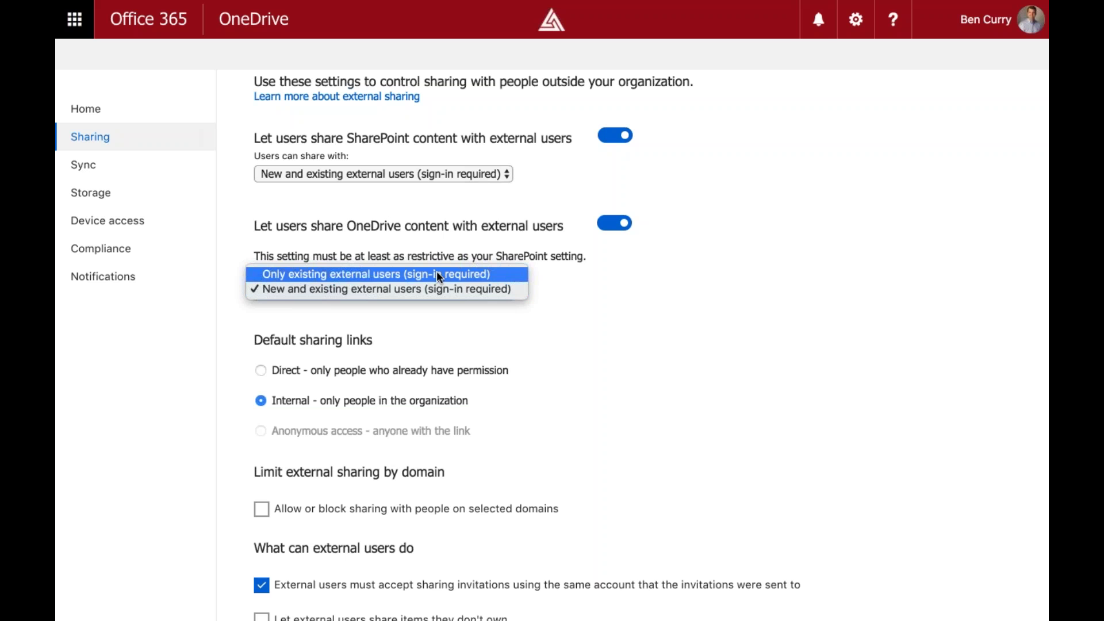
pyautogui.press('Escape')
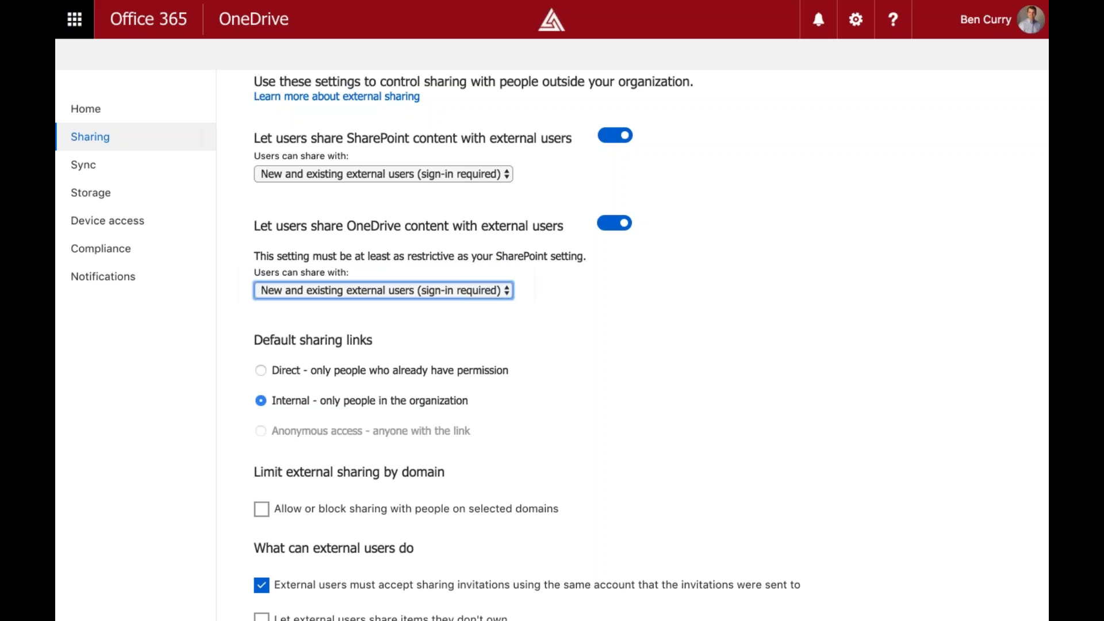
pyautogui.click(383, 174)
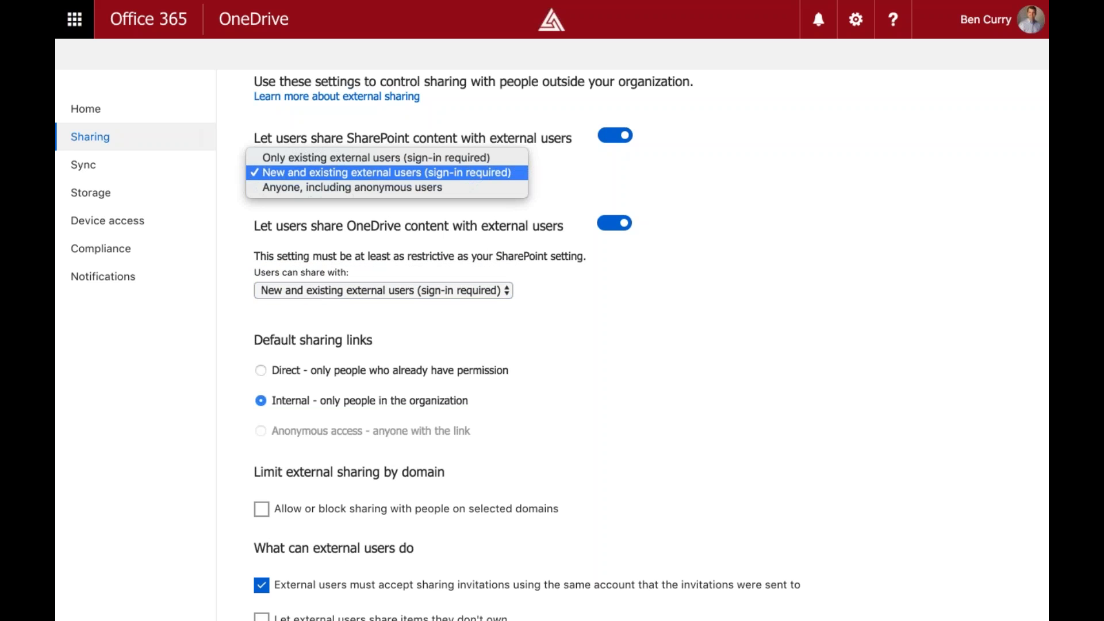
pyautogui.click(386, 187)
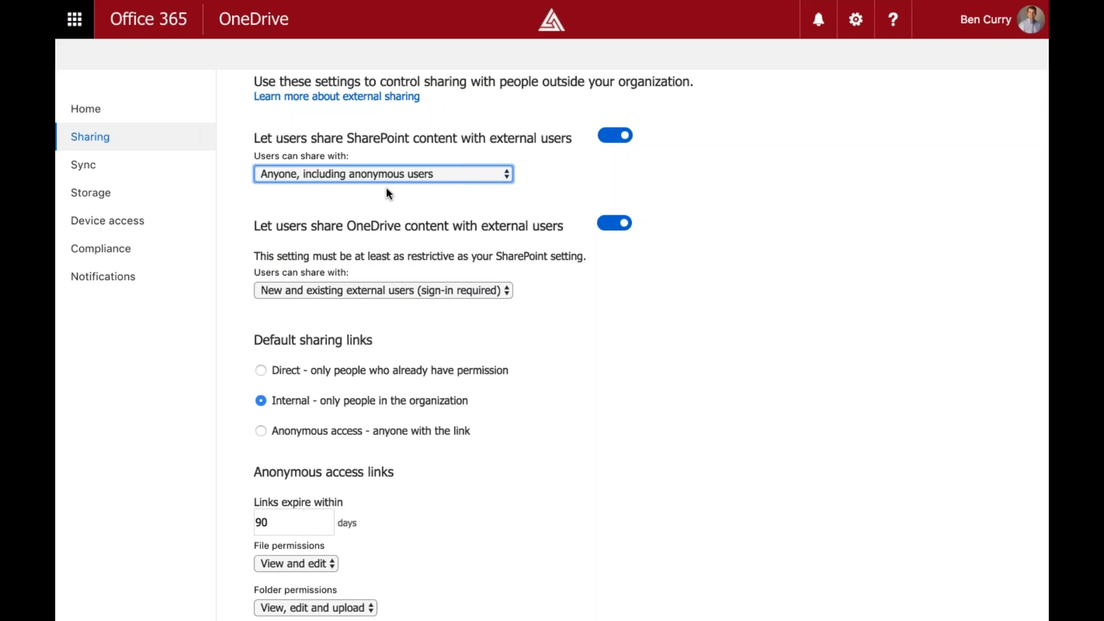
# Step: Let users share OneDrive content with "Anyone, including anonymous users"
pyautogui.click(493, 289)
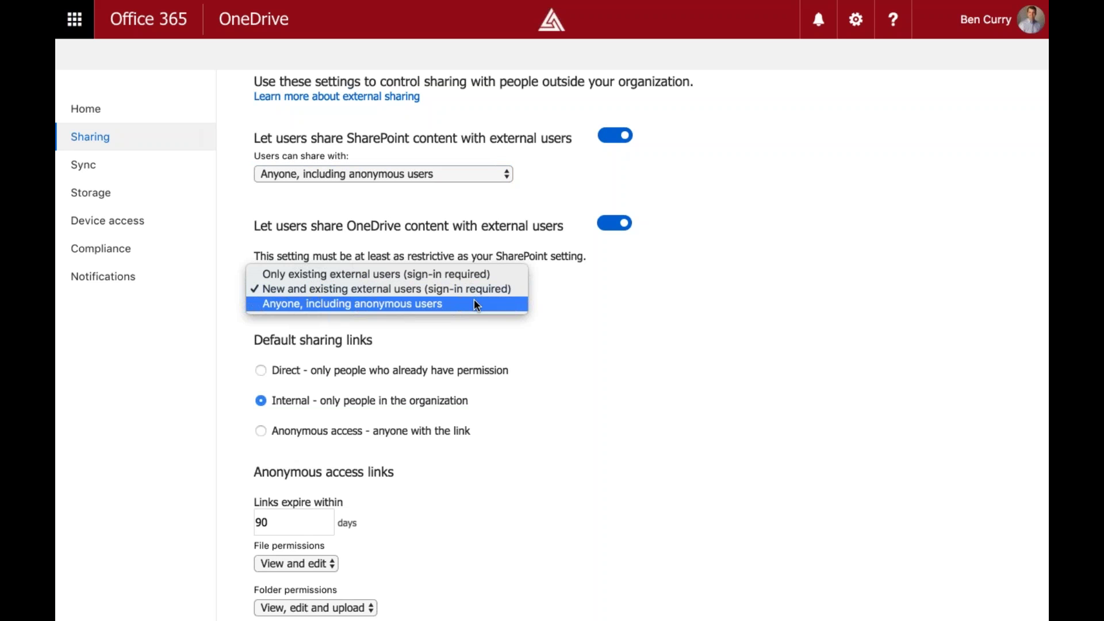
pyautogui.click(479, 206)
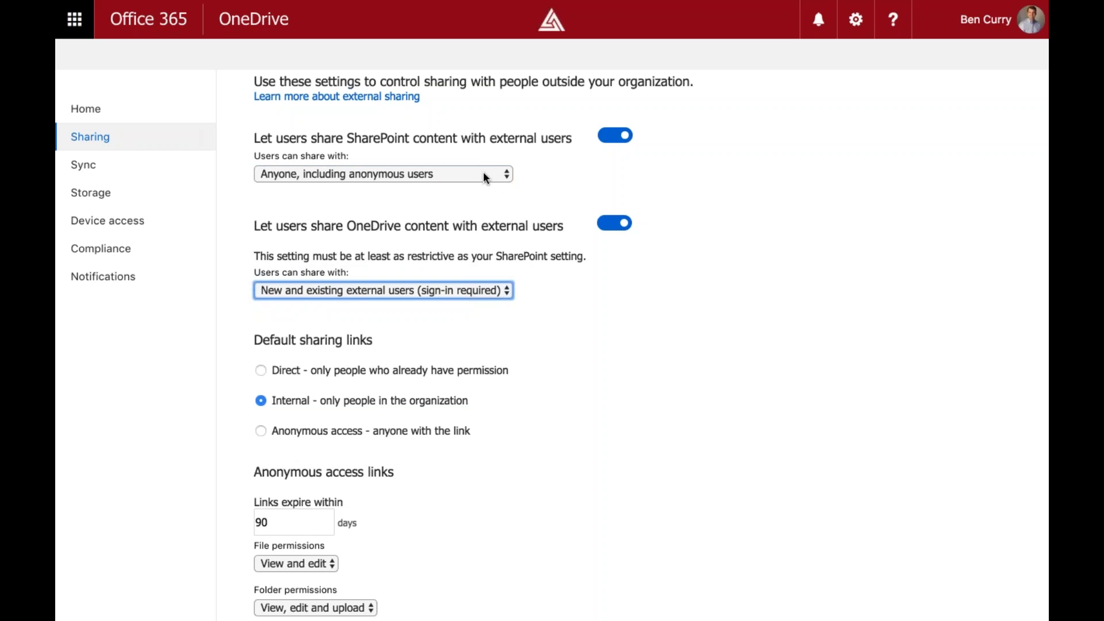
pyautogui.click(413, 289)
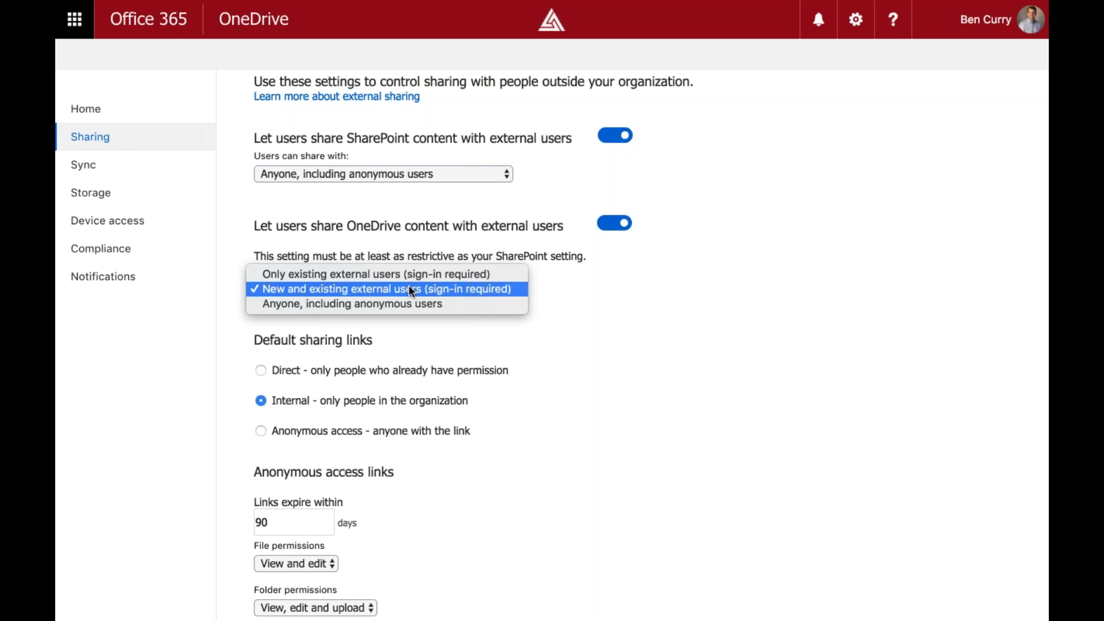
pyautogui.click(394, 302)
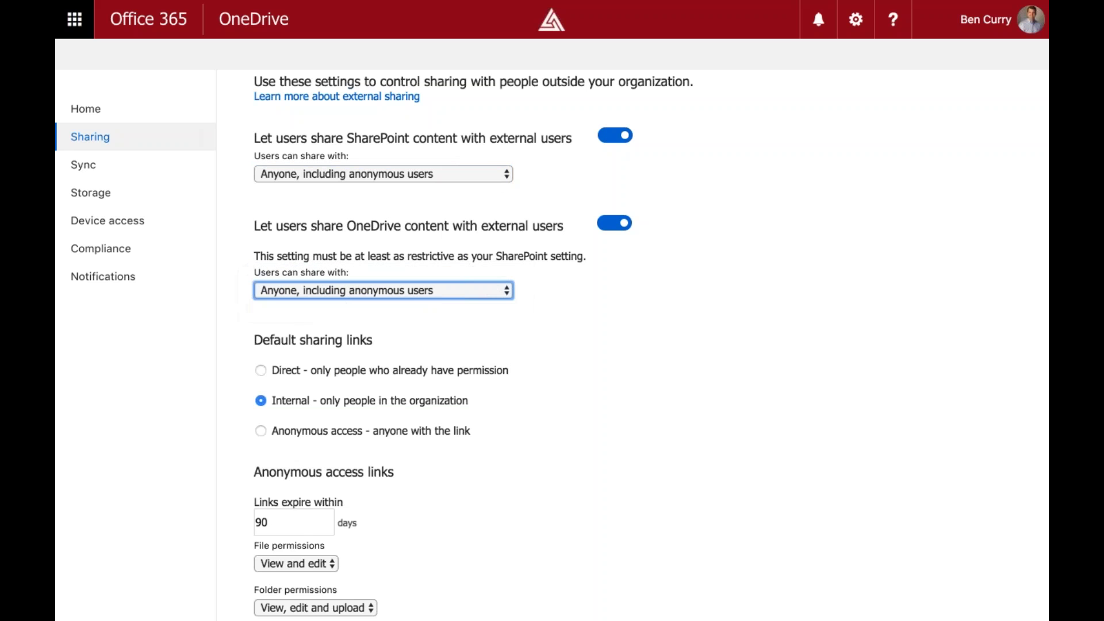
pyautogui.click(553, 176)
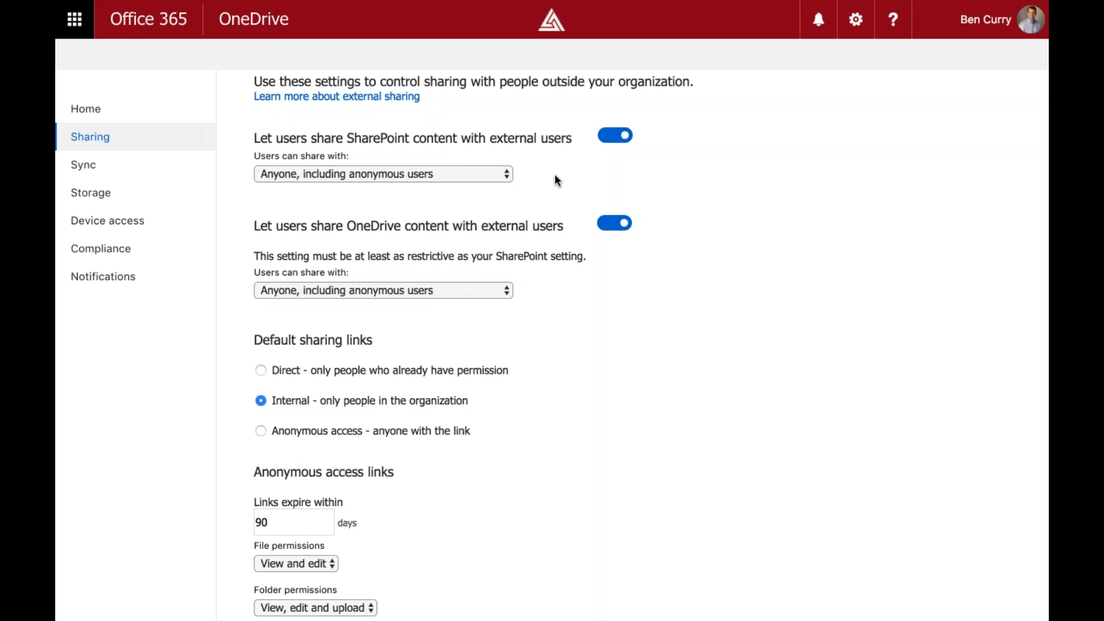
# Step: Restrict SharePoint content sharing to "New and existing external users (sign-in required)" and review the remaining sharing options
pyautogui.click(494, 174)
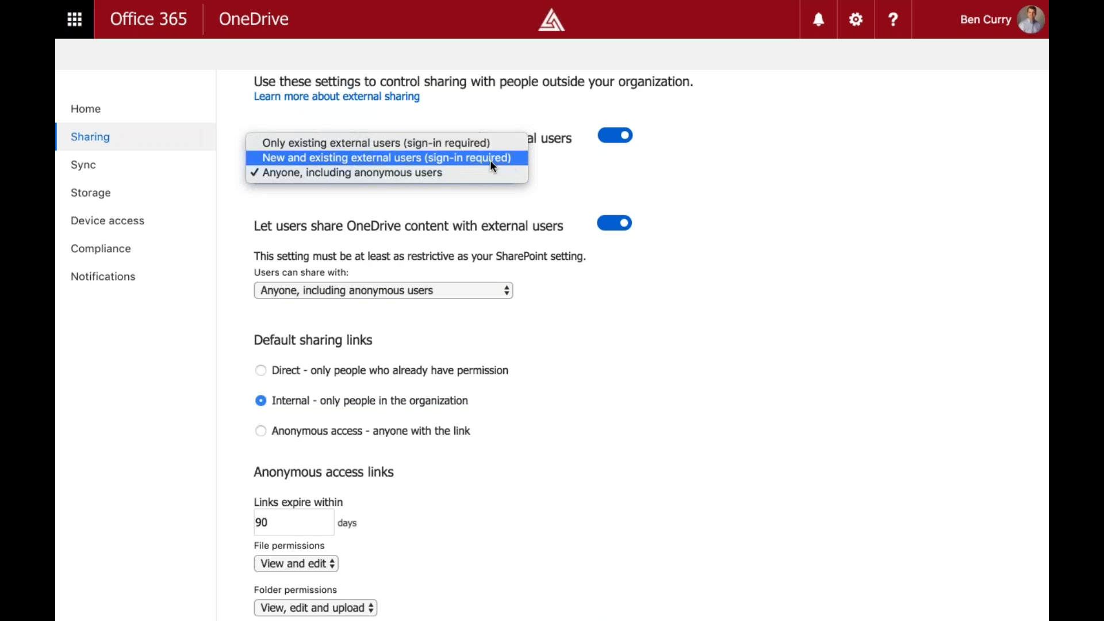
pyautogui.click(490, 160)
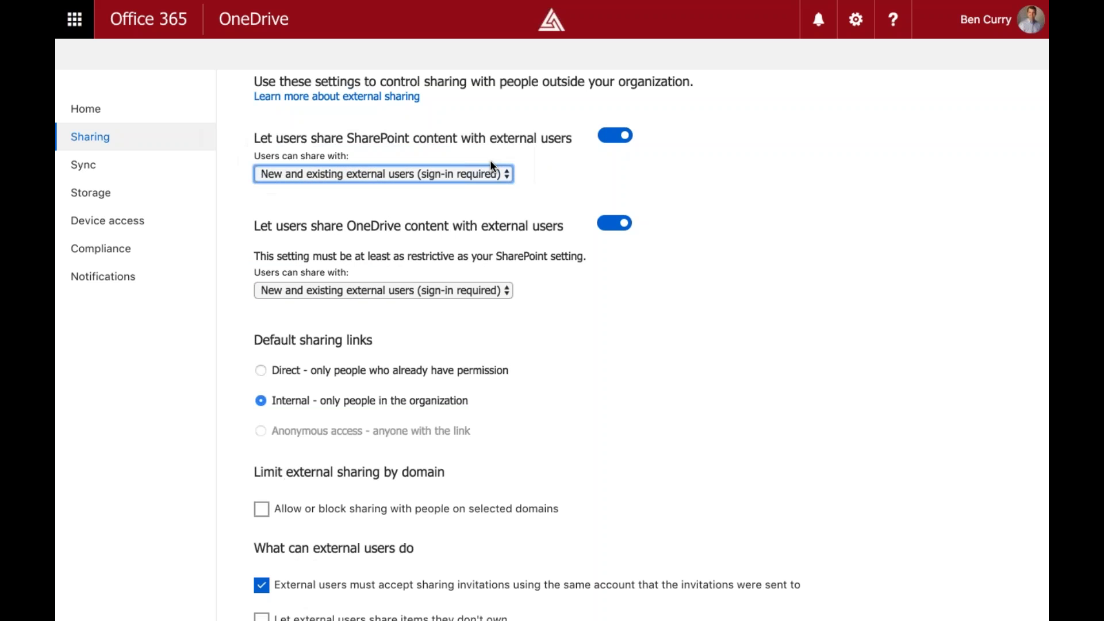
pyautogui.scroll(-5, 605, 314)
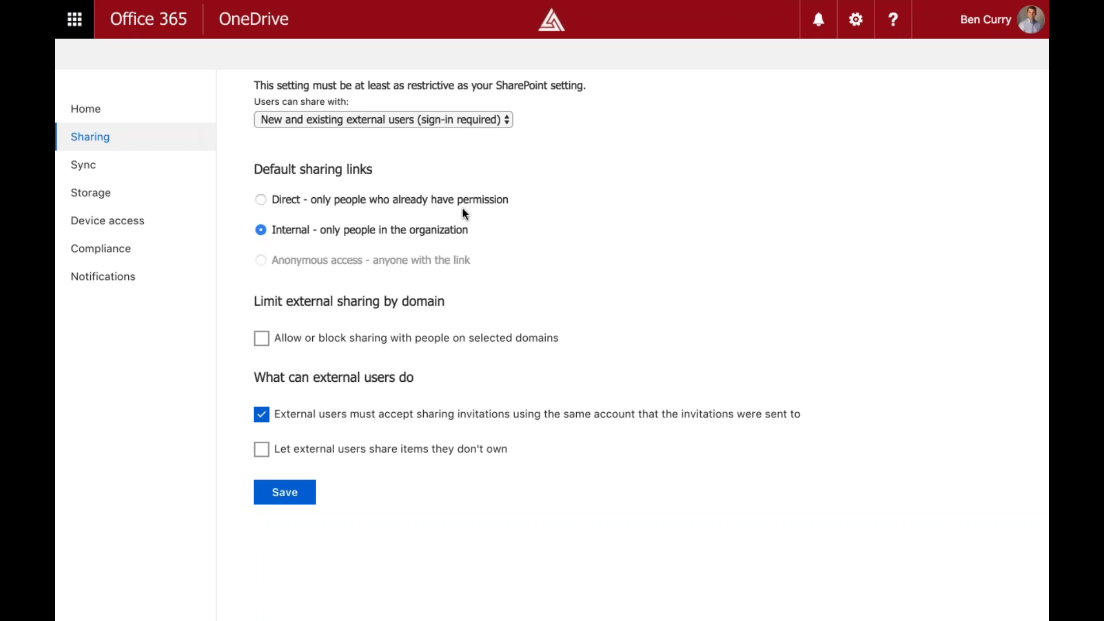
pyautogui.scroll(5, 529, 254)
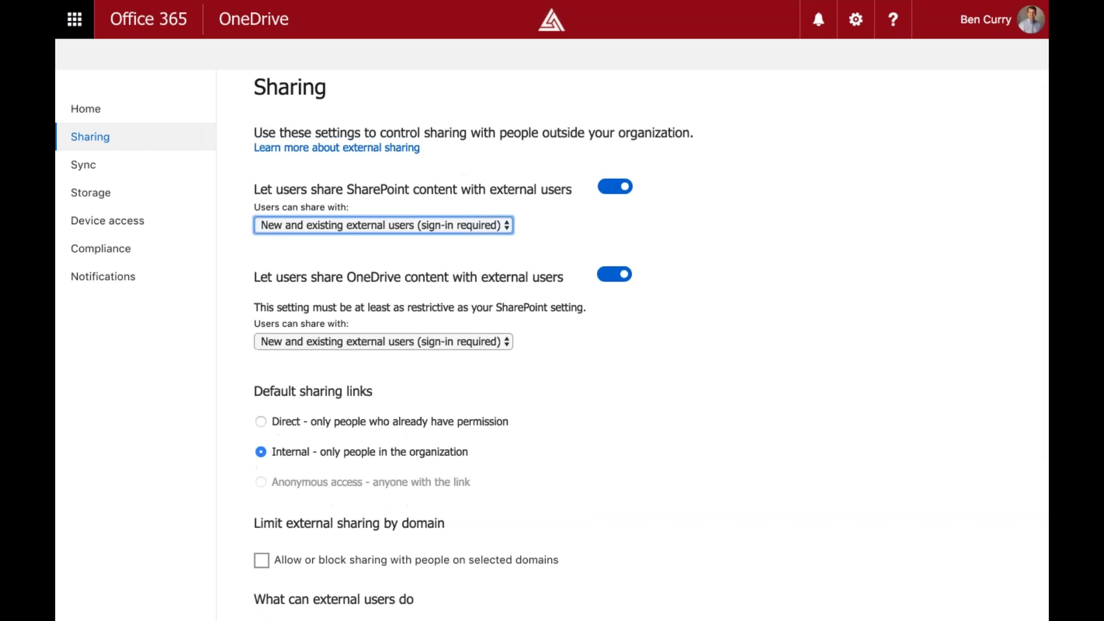
pyautogui.click(497, 225)
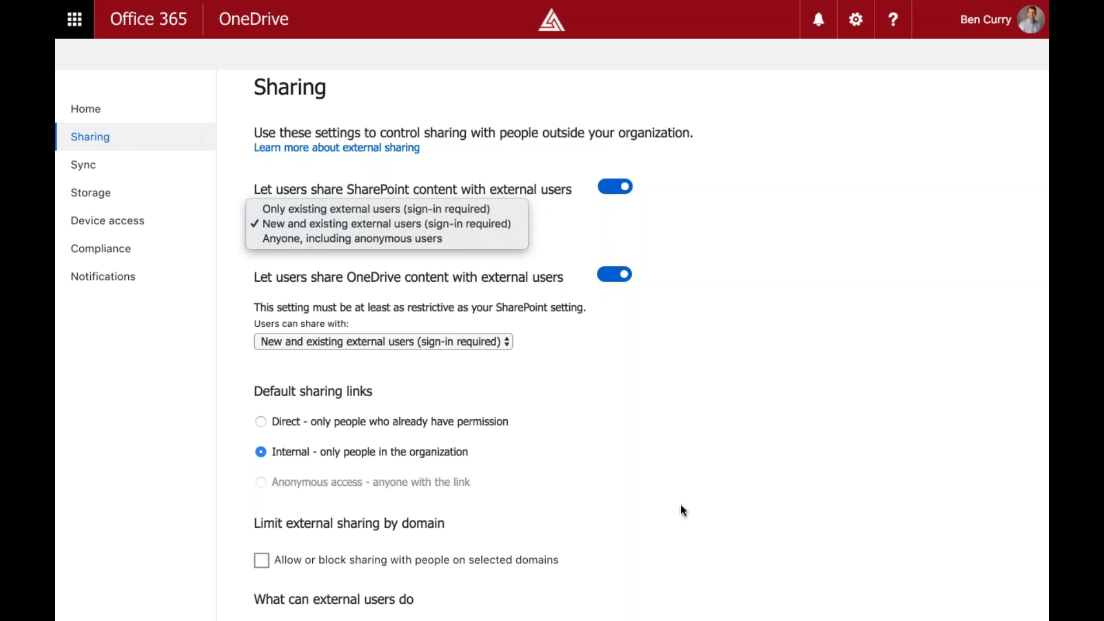
pyautogui.click(705, 505)
# Step: Enable allowing or blocking external sharing with people on selected domains and check the allow and block choices for adding domains
pyautogui.scroll(-4, 705, 505)
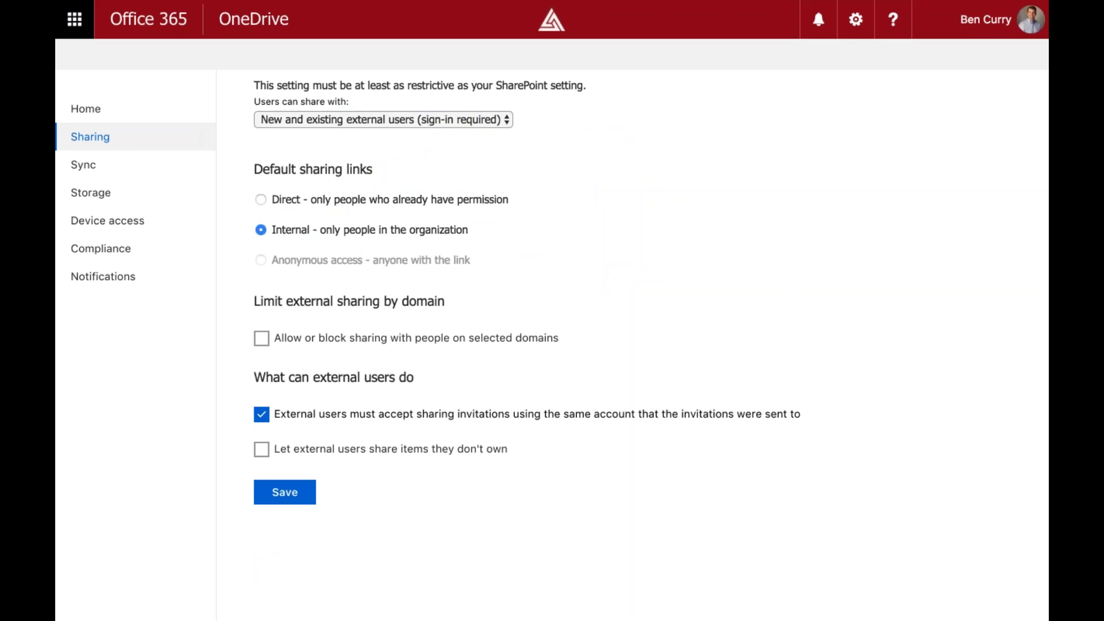
pyautogui.click(260, 340)
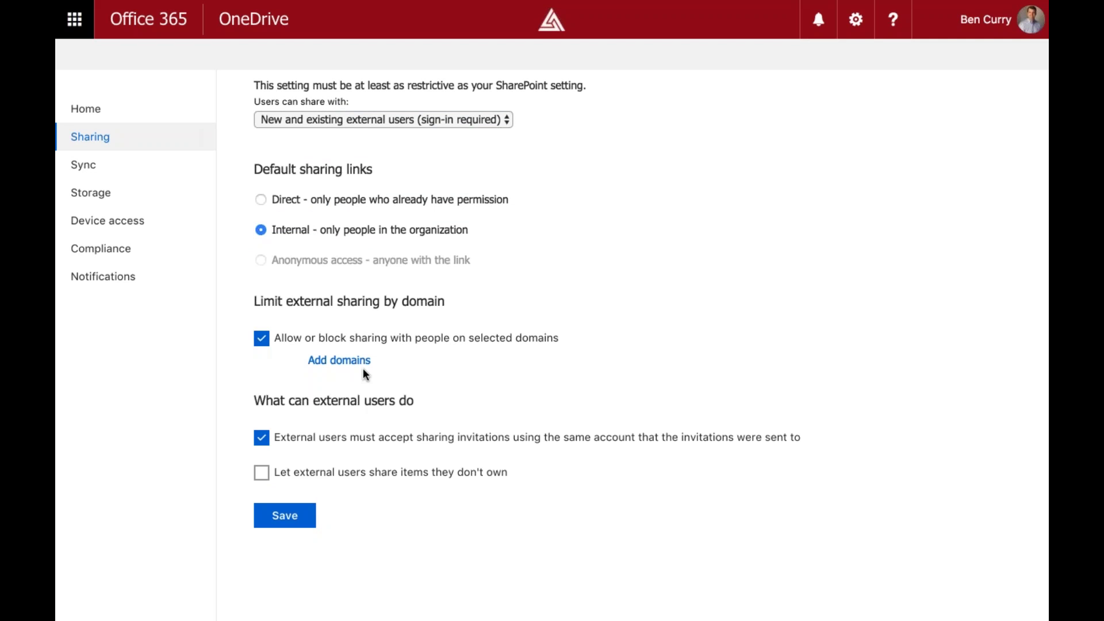
pyautogui.click(346, 361)
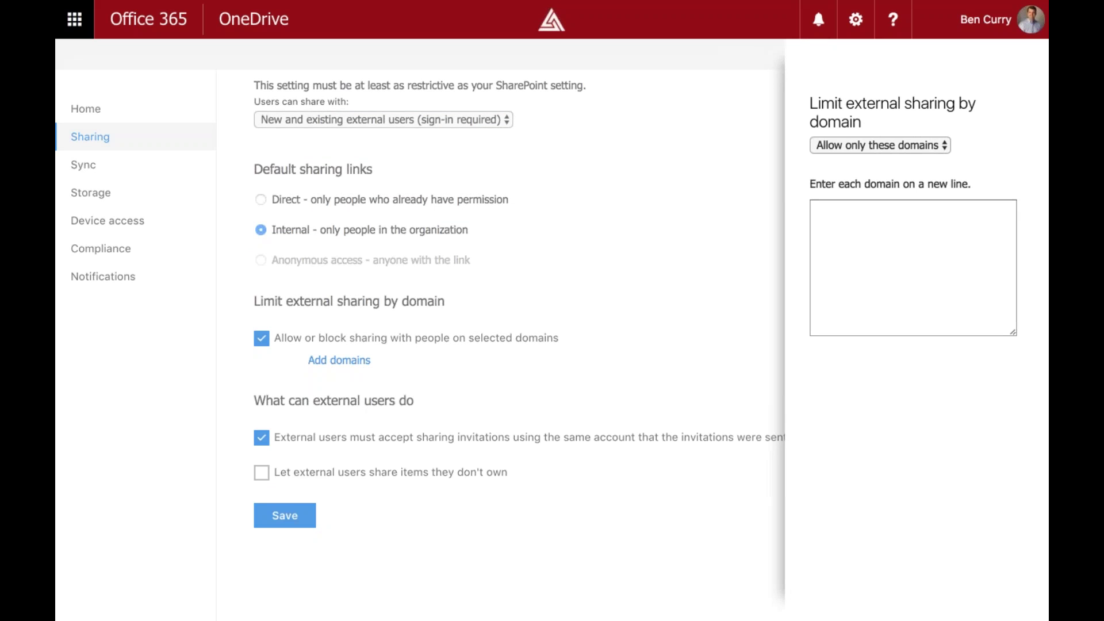
pyautogui.click(843, 143)
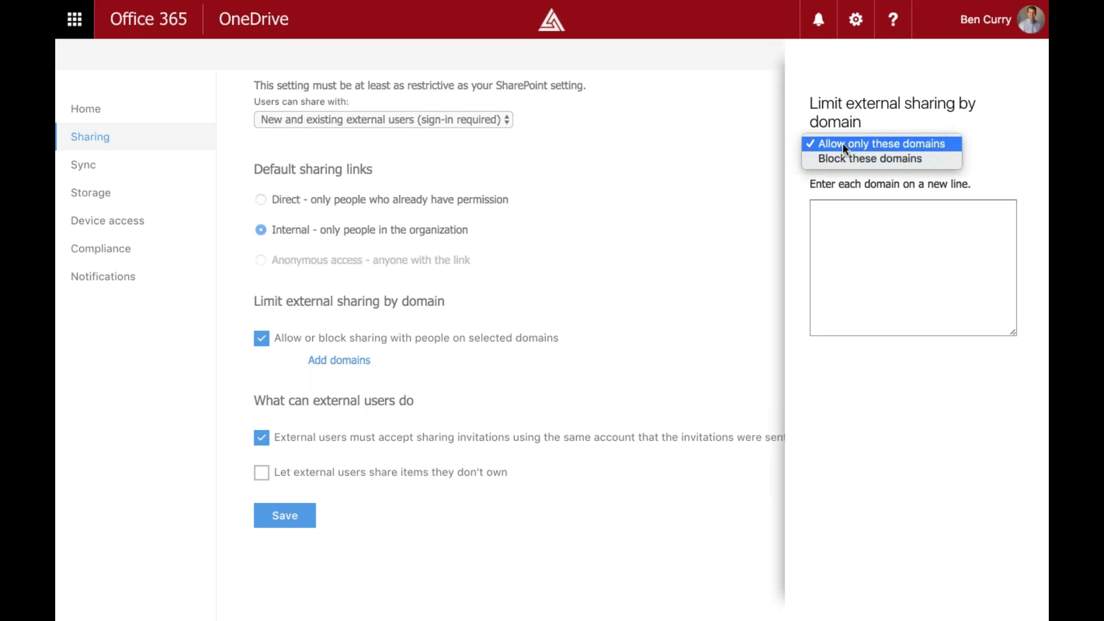
pyautogui.click(747, 113)
pyautogui.click(747, 112)
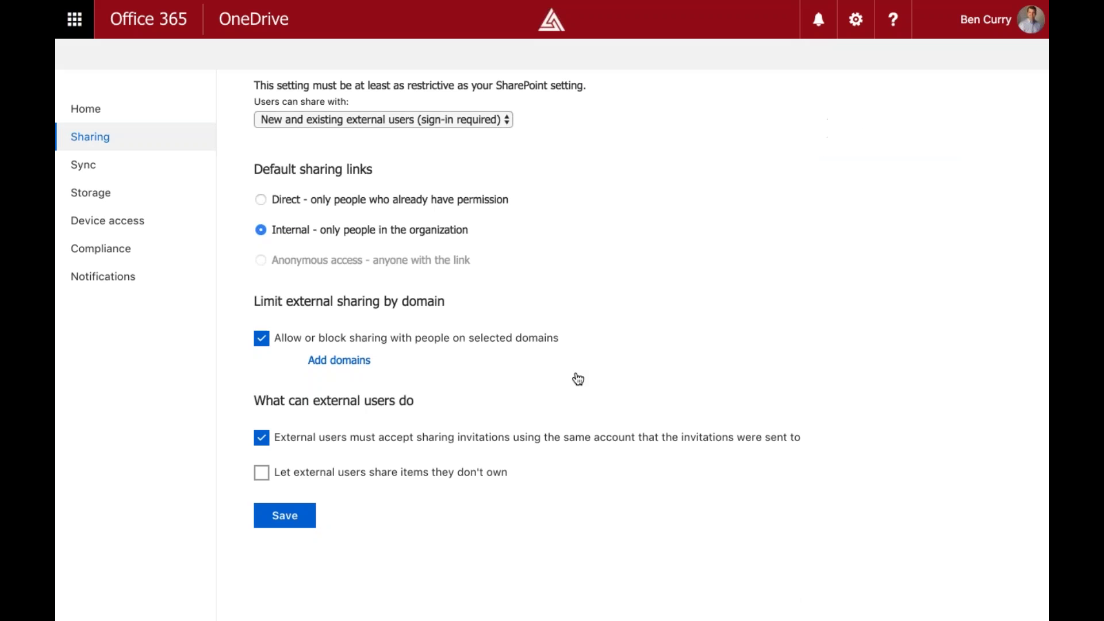
pyautogui.scroll(-1, 578, 379)
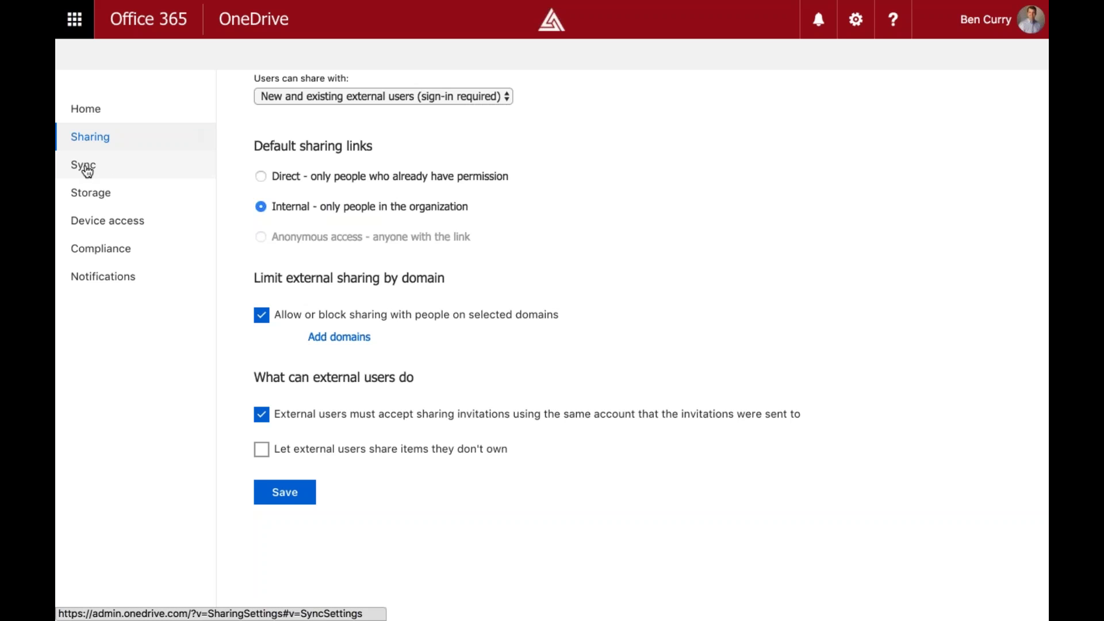
# Step: Open the Device access settings and examine the network location, app authentication and mobile application management options
pyautogui.click(90, 225)
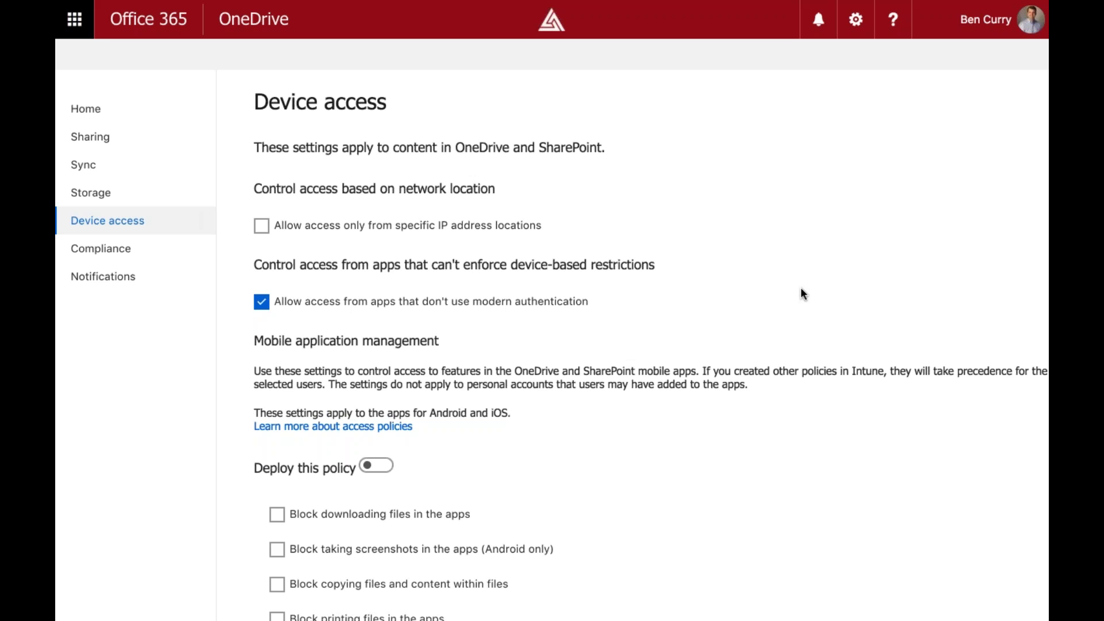
pyautogui.scroll(-2, 803, 294)
pyautogui.scroll(2, 804, 294)
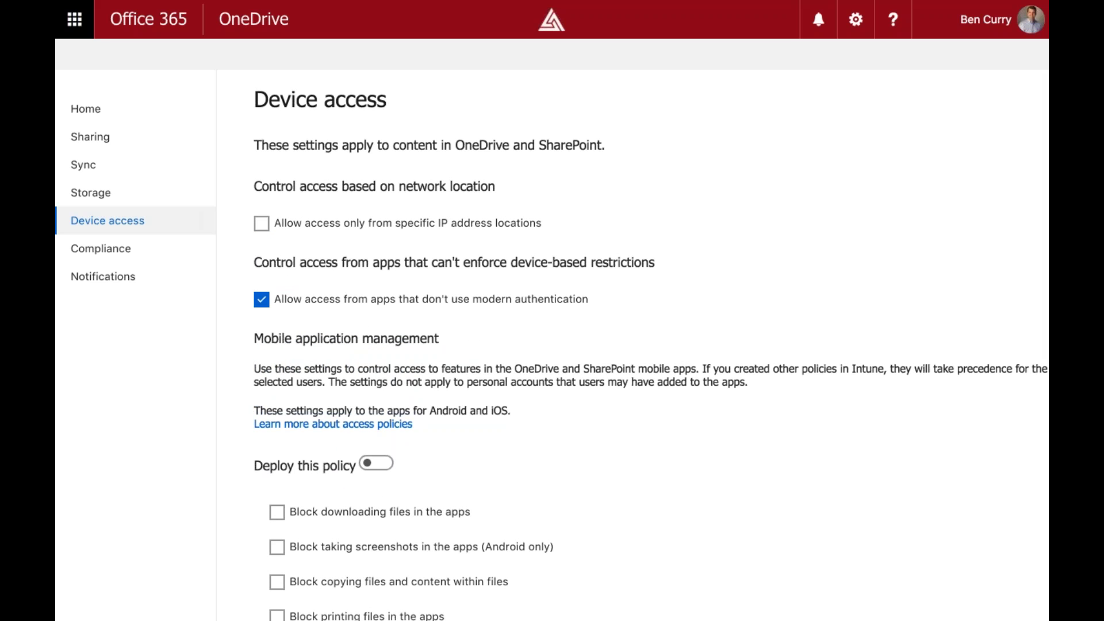
pyautogui.scroll(-2, 651, 346)
pyautogui.scroll(-2, 651, 347)
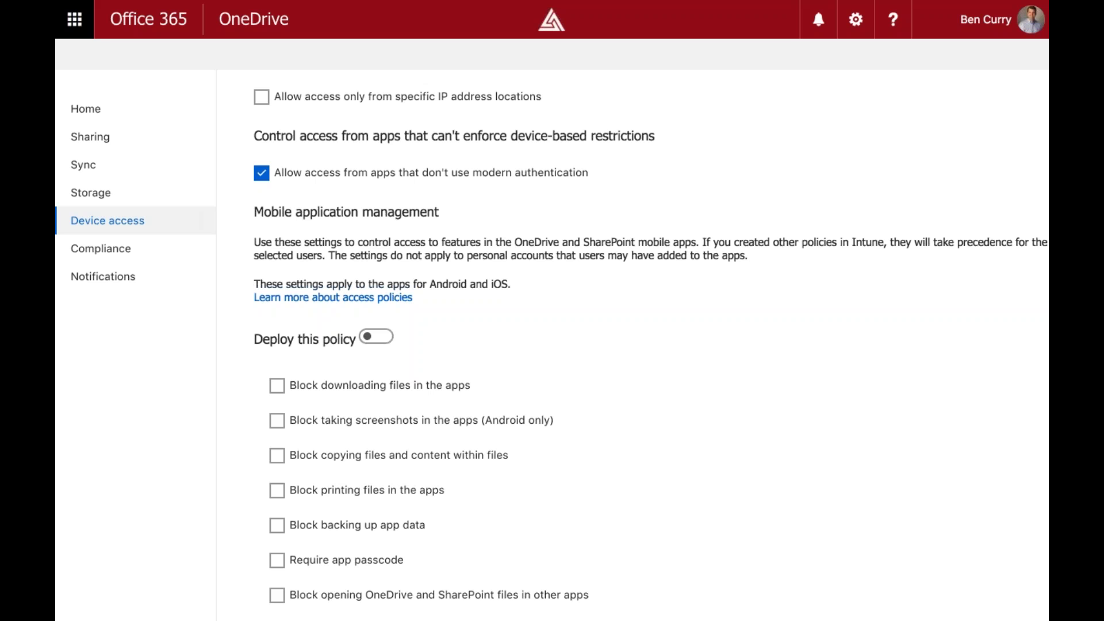
pyautogui.scroll(-5, 650, 345)
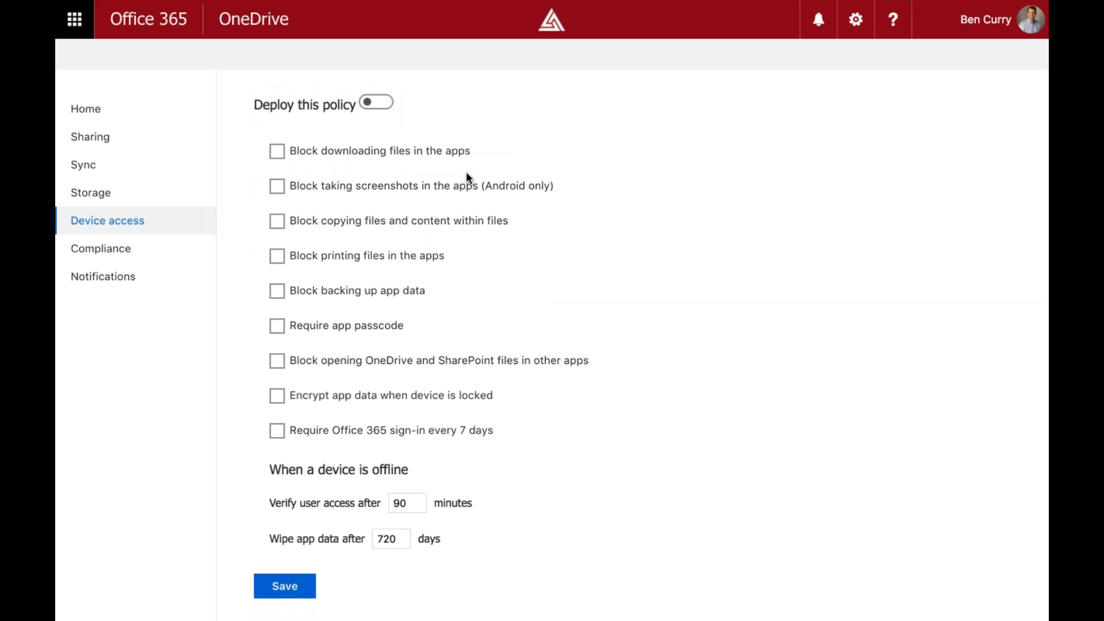
# Step: Require an app passcode in the mobile application policy and allow fingerprint instead of passcode (iOS only)
pyautogui.click(280, 294)
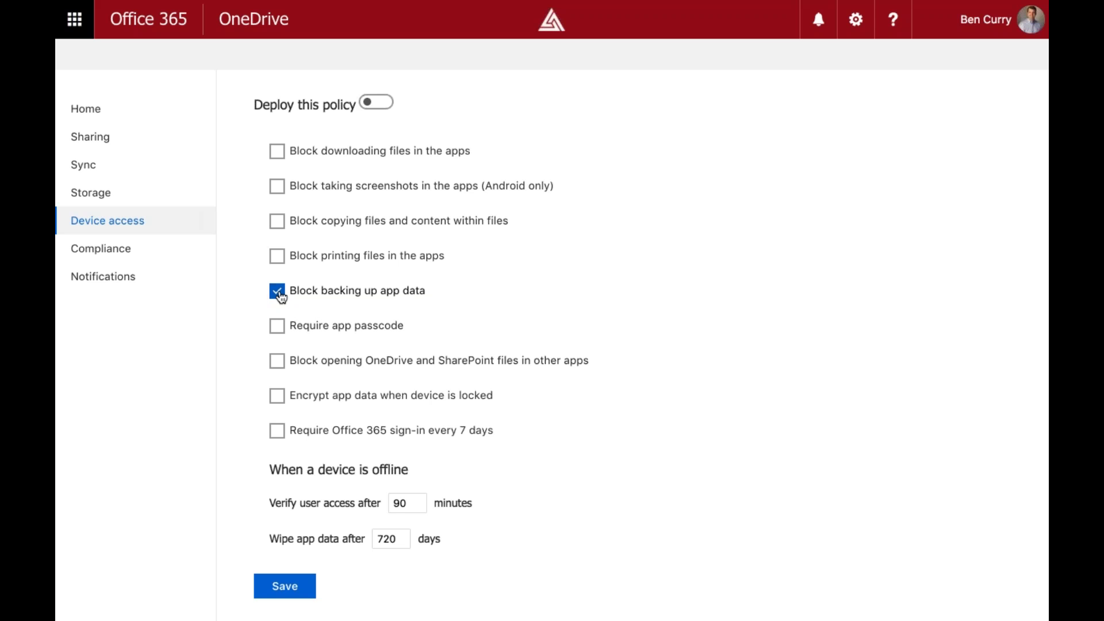
pyautogui.click(278, 292)
pyautogui.click(278, 328)
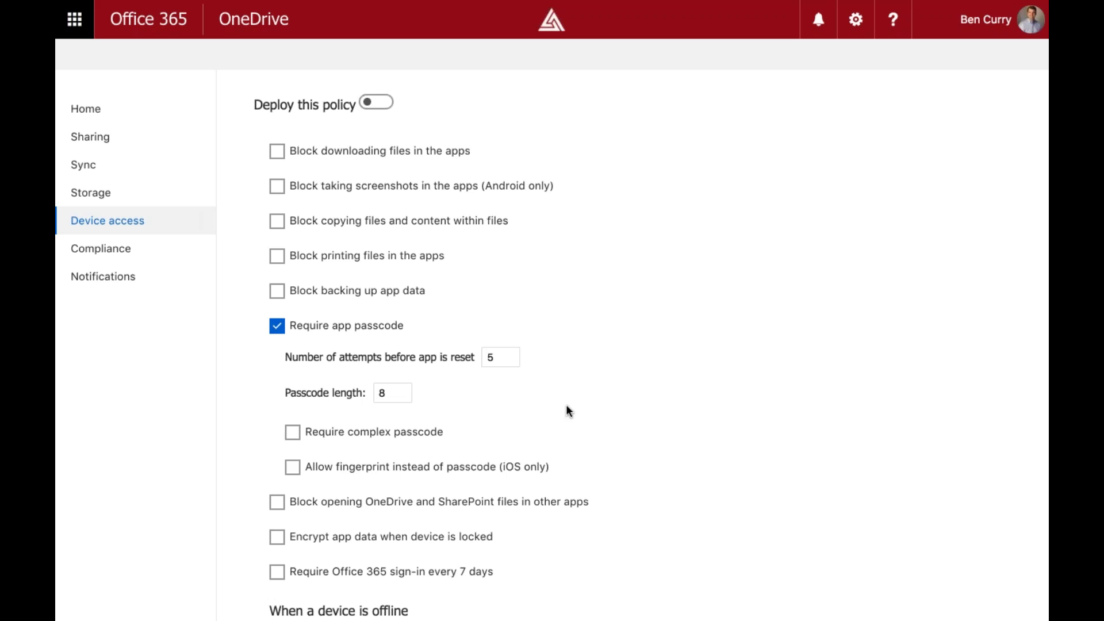
pyautogui.scroll(-3, 565, 404)
pyautogui.click(292, 332)
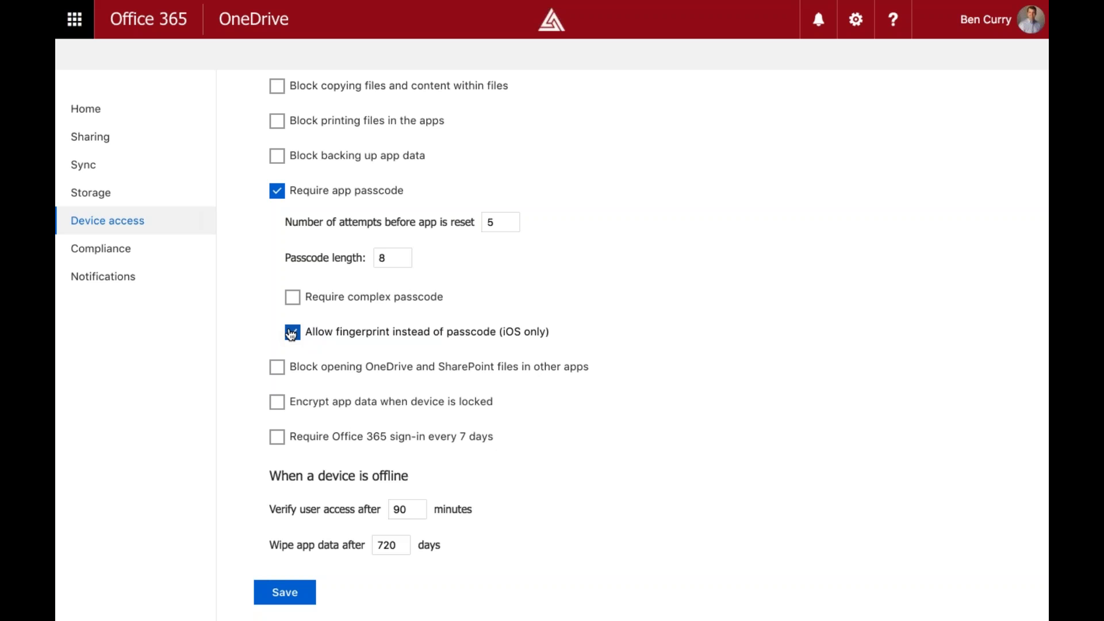
# Step: Set app data to be wiped after 90 days when a device is offline
pyautogui.scroll(-3, 603, 470)
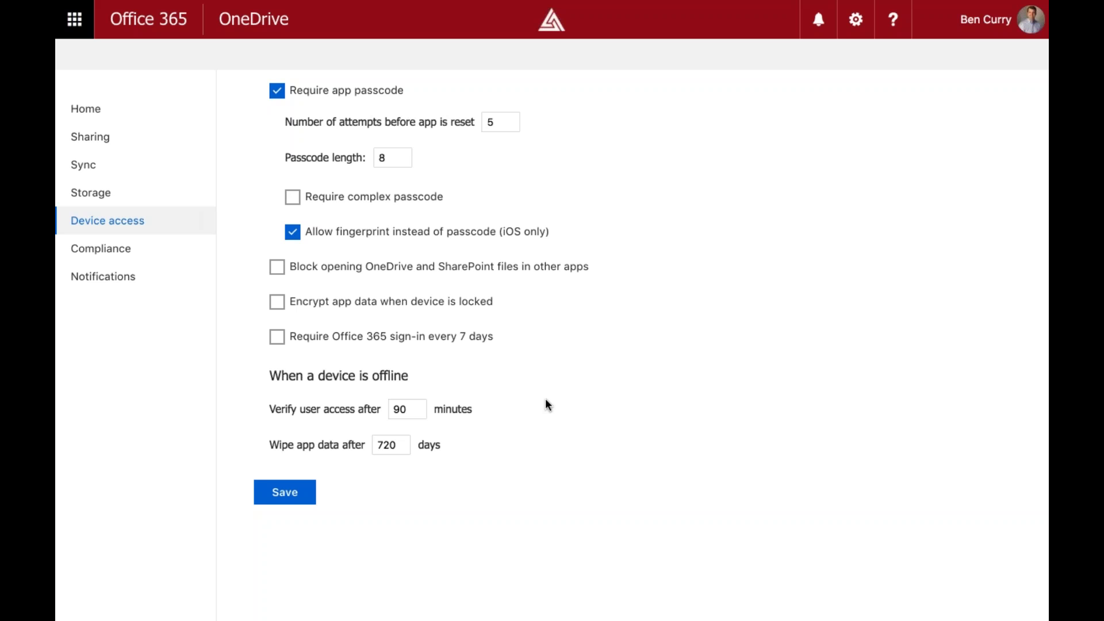
pyautogui.press('Tab')
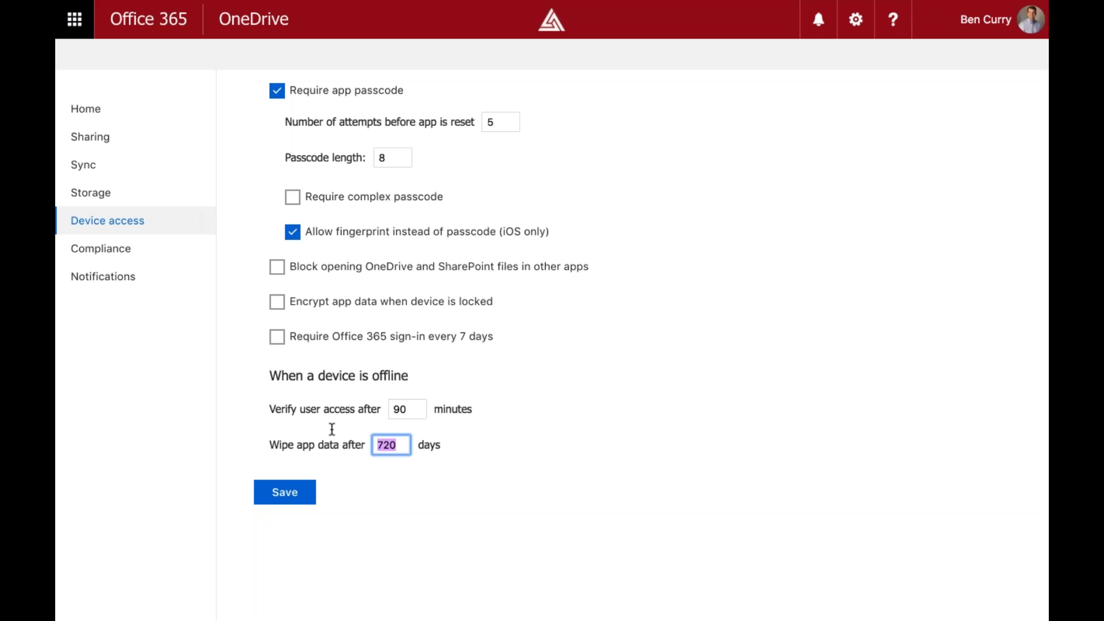
pyautogui.write('90')
pyautogui.click(598, 402)
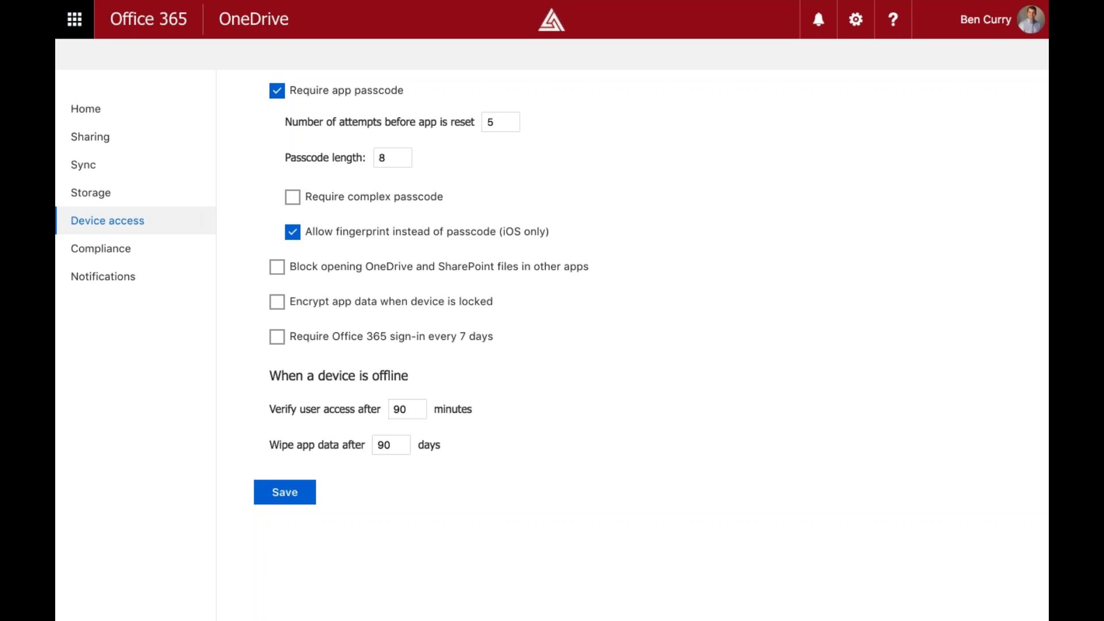
# Step: Open the Compliance settings and review the auditing, DLP, retention, eDiscovery and alert tasks
pyautogui.click(113, 253)
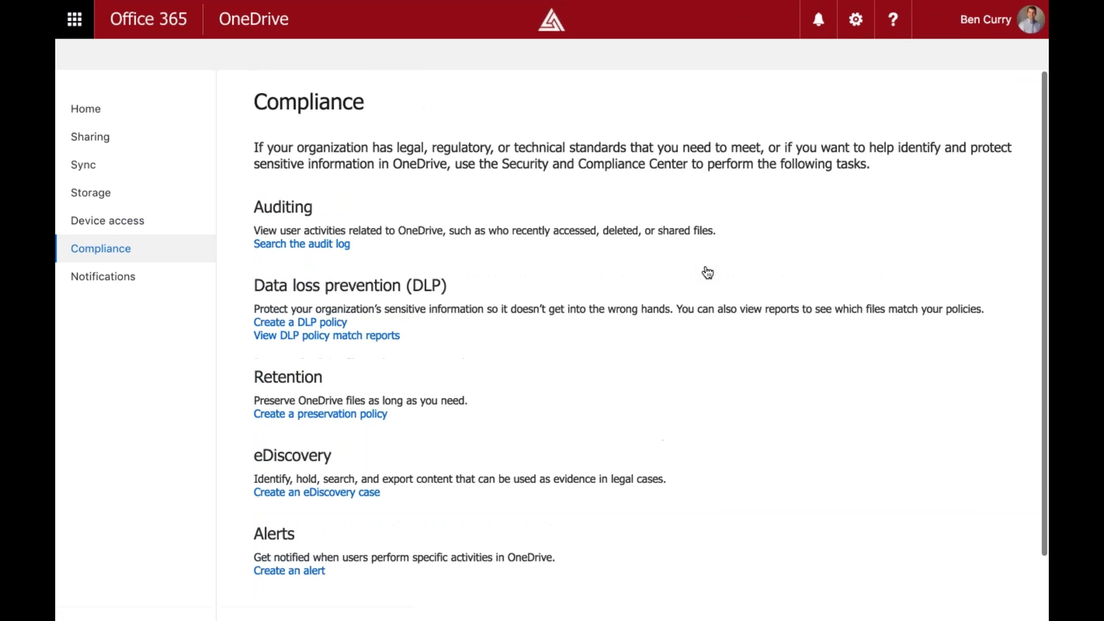
pyautogui.scroll(-1, 707, 272)
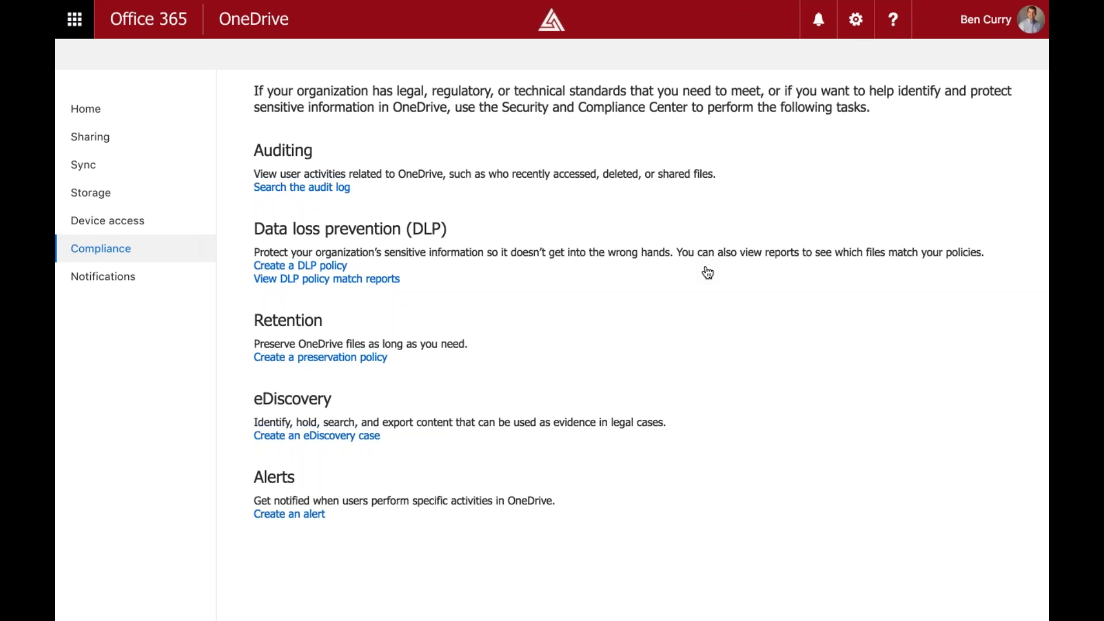
# Step: Leave the browser's full-screen view and switch to the webinar presentation in PowerPoint
pyautogui.moveTo(101, 37)
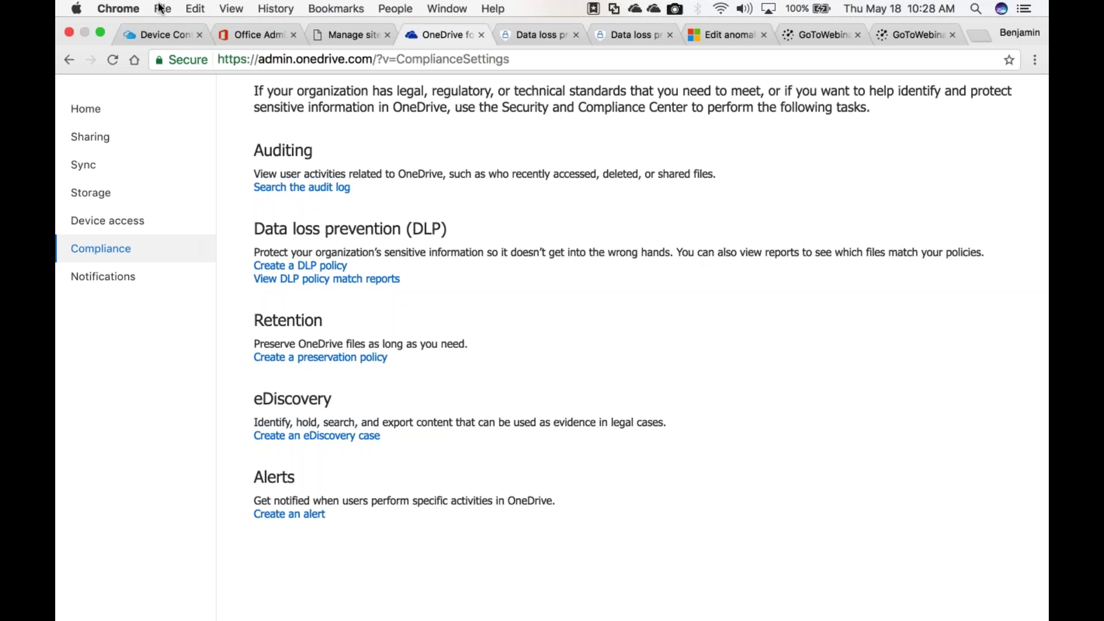
pyautogui.click(101, 36)
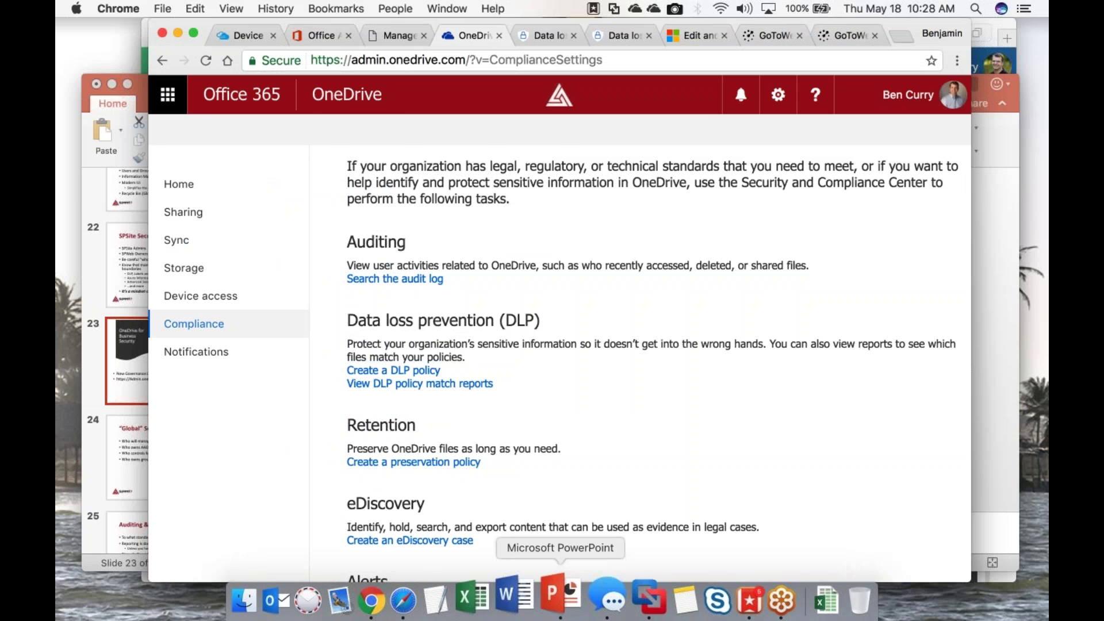
pyautogui.click(560, 601)
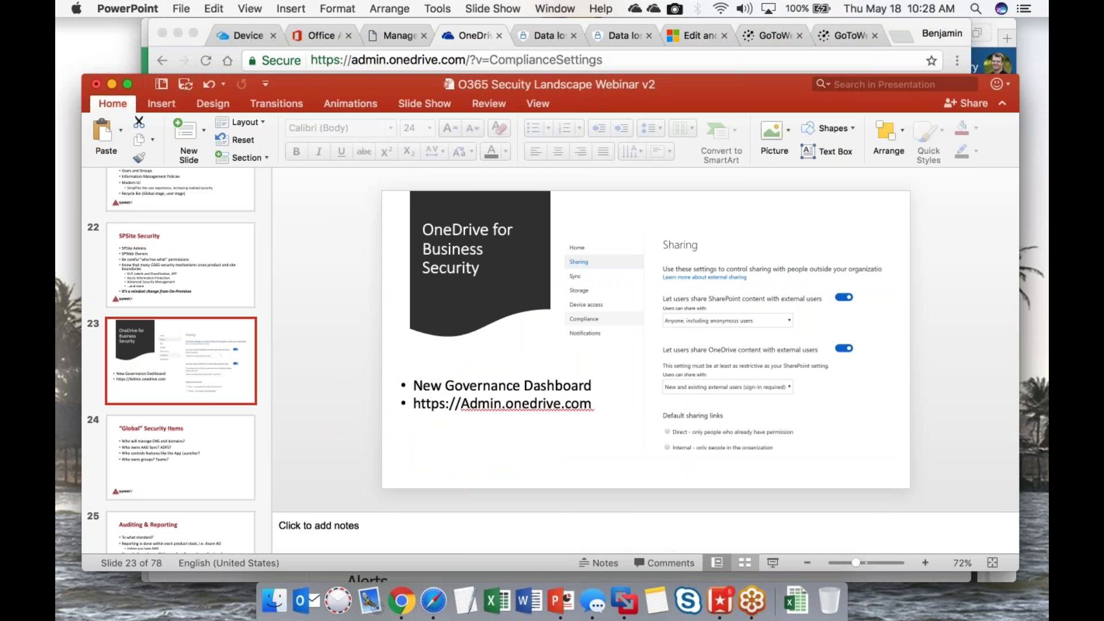
# Step: Start the slide show at the OneDrive for Business Security slide and advance to the "Global" Security Items slide
pyautogui.click(772, 562)
pyautogui.press('Right')
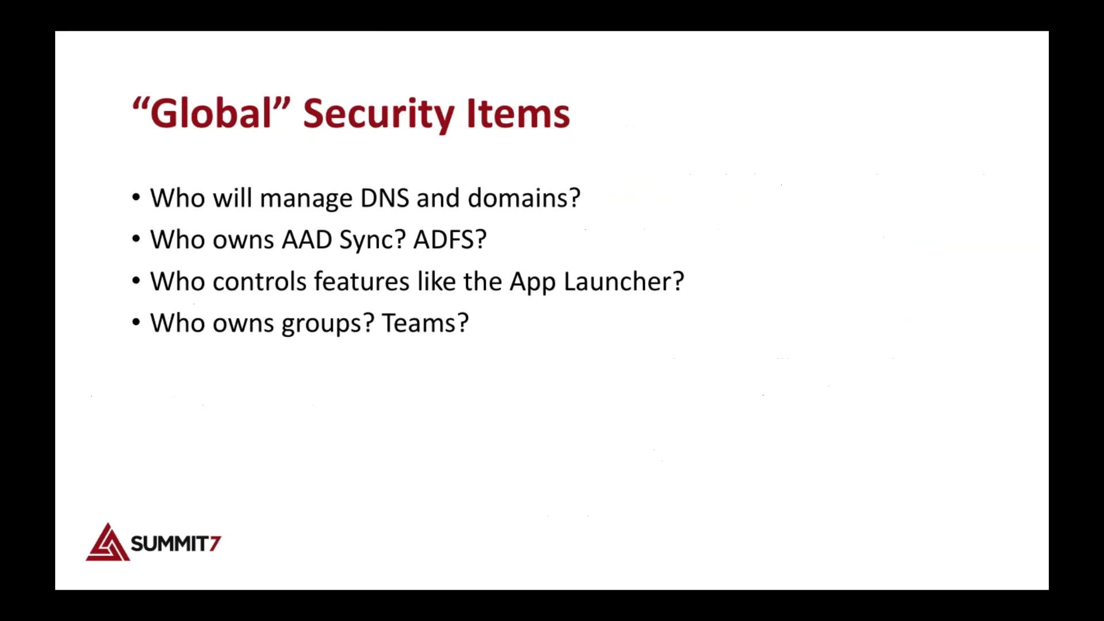
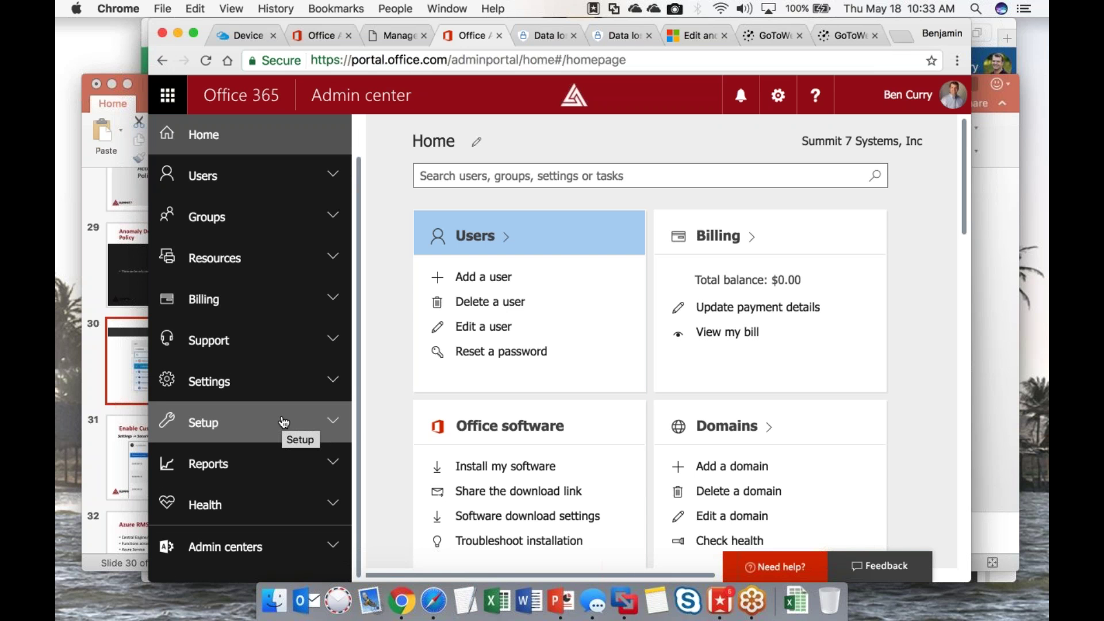
# Step: Open the Security & Compliance admin center from the Office 365 Admin center and close the two leftover Office tabs
pyautogui.click(326, 546)
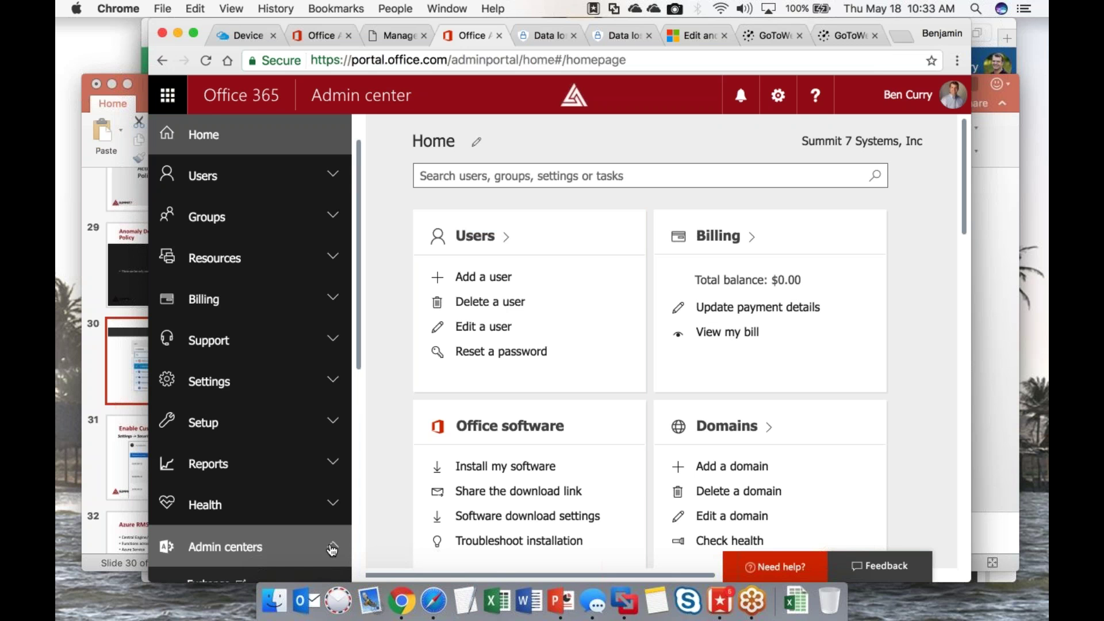
pyautogui.scroll(-5, 295, 549)
pyautogui.scroll(-5, 295, 549)
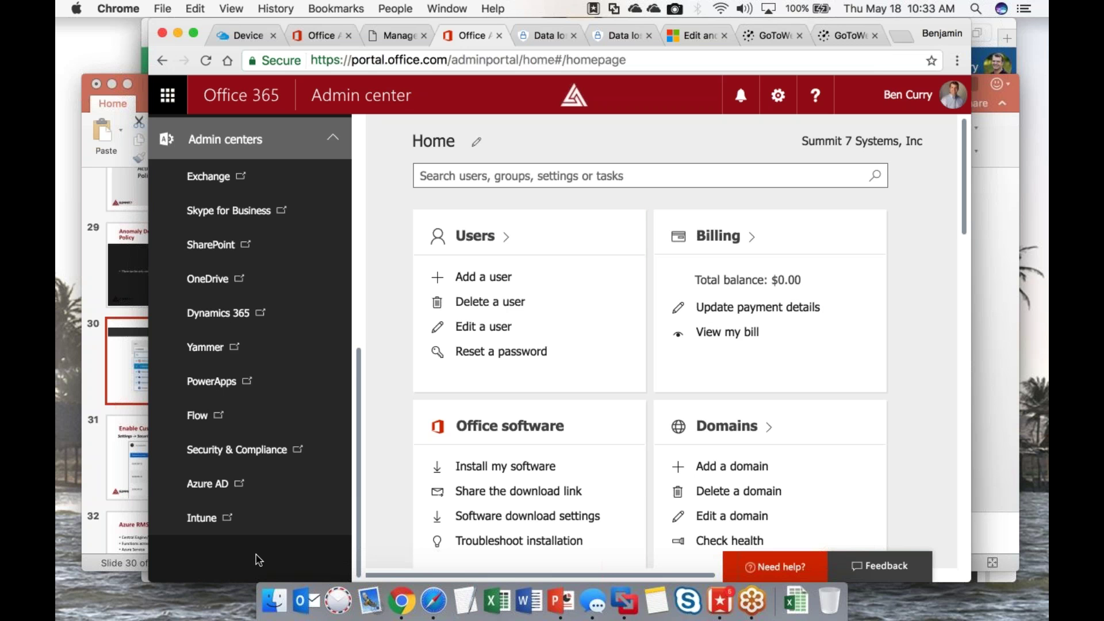
pyautogui.click(231, 455)
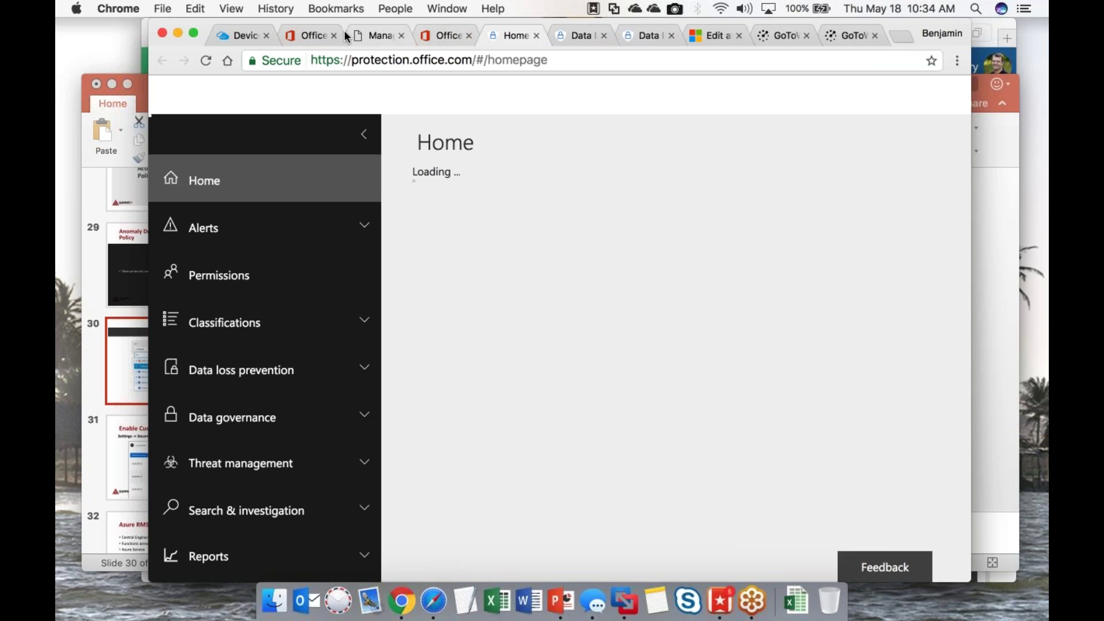
pyautogui.click(469, 35)
pyautogui.click(335, 35)
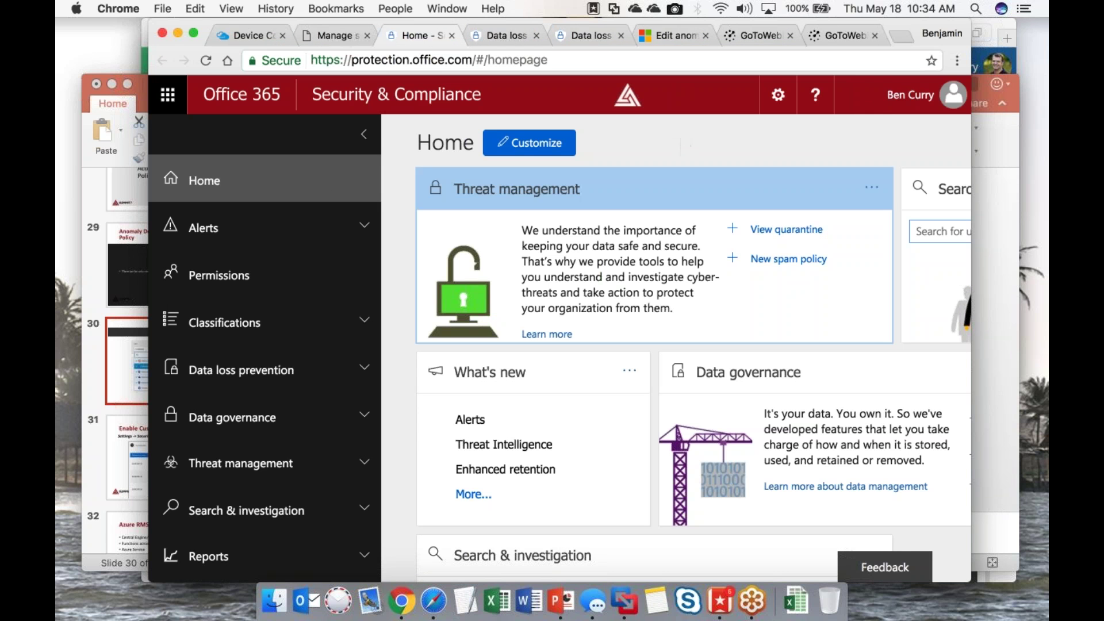
# Step: Review the View alerts page and the alerts dashboard with its trends, severity and policy tiles, dismissing the welcome tour
pyautogui.click(365, 227)
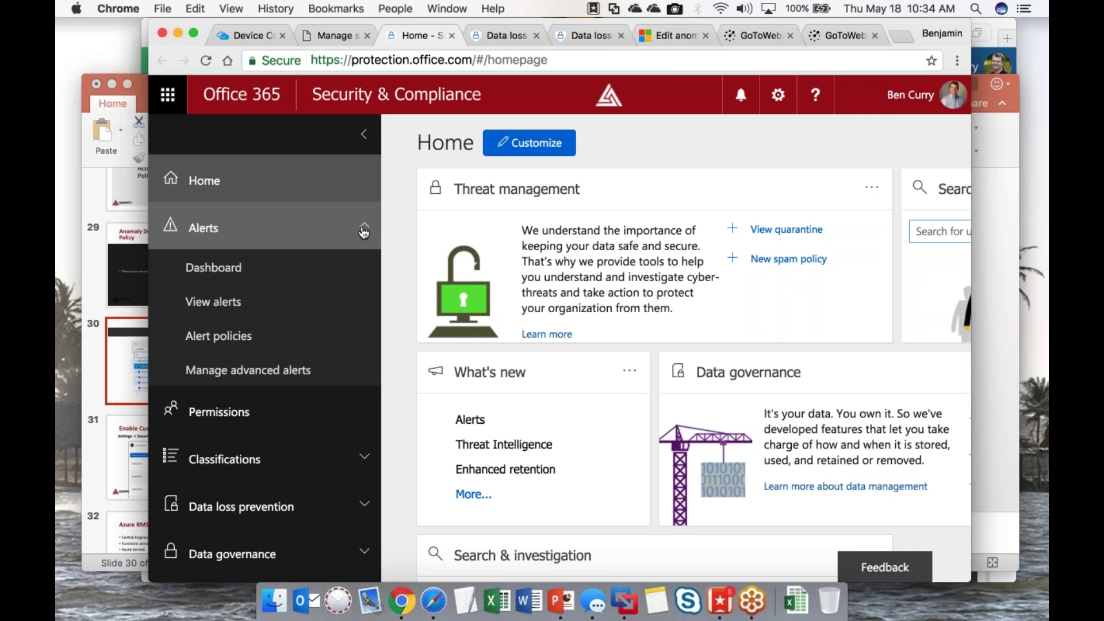
pyautogui.click(217, 305)
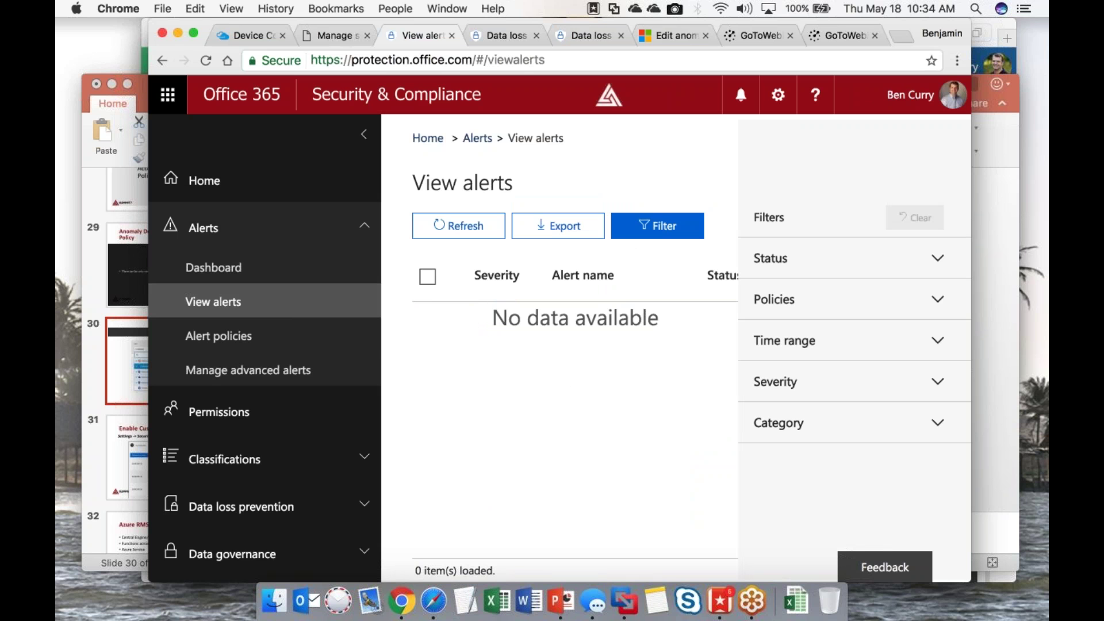
pyautogui.click(217, 269)
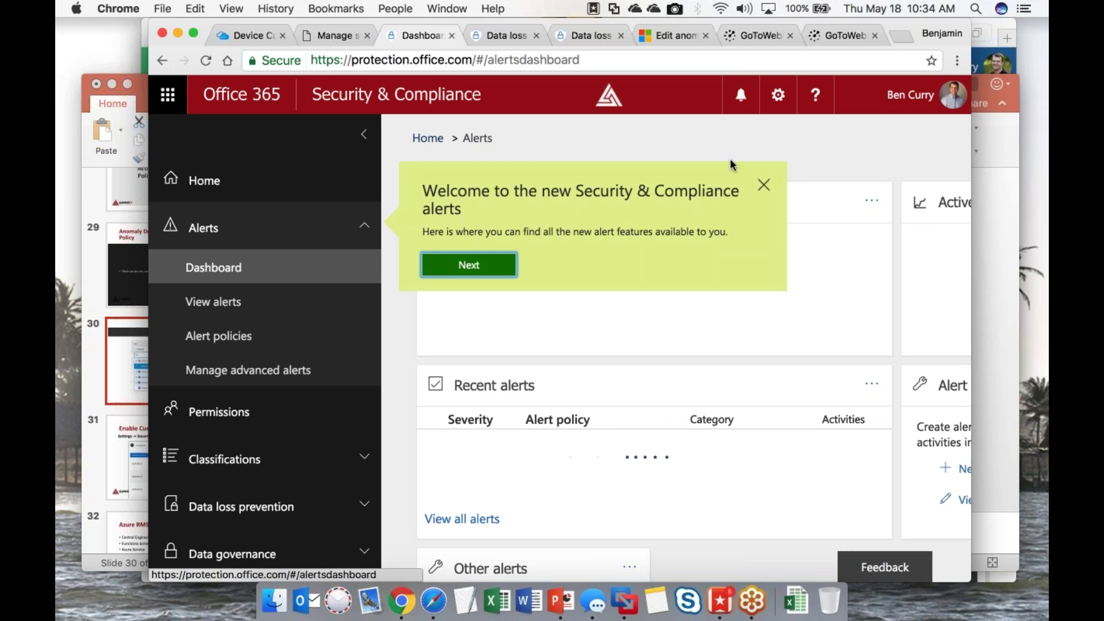
pyautogui.click(764, 185)
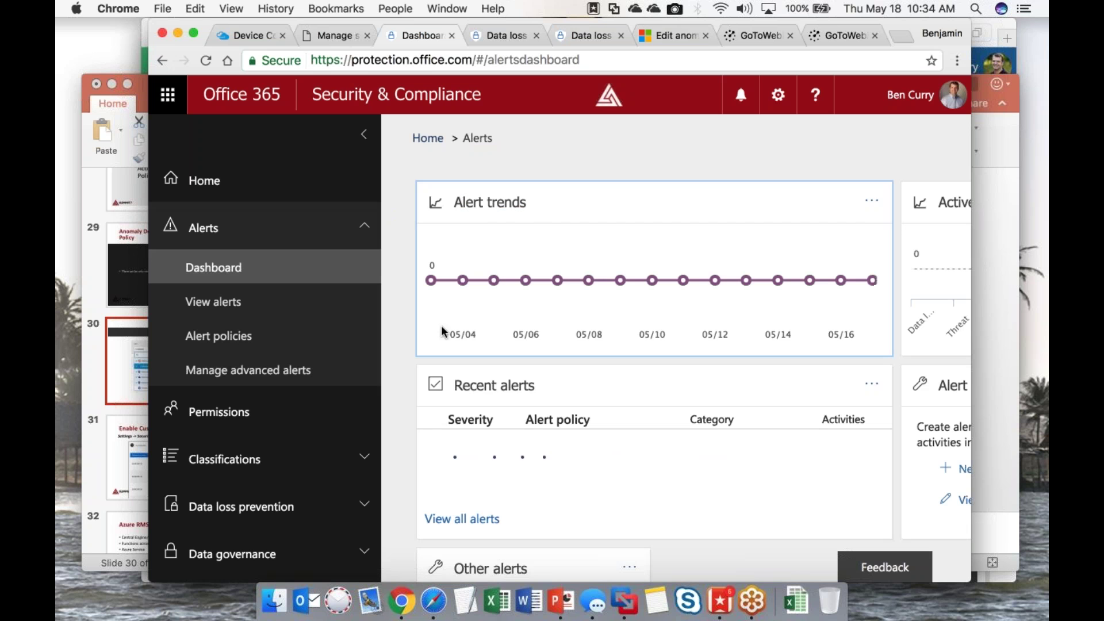
pyautogui.scroll(-3, 409, 430)
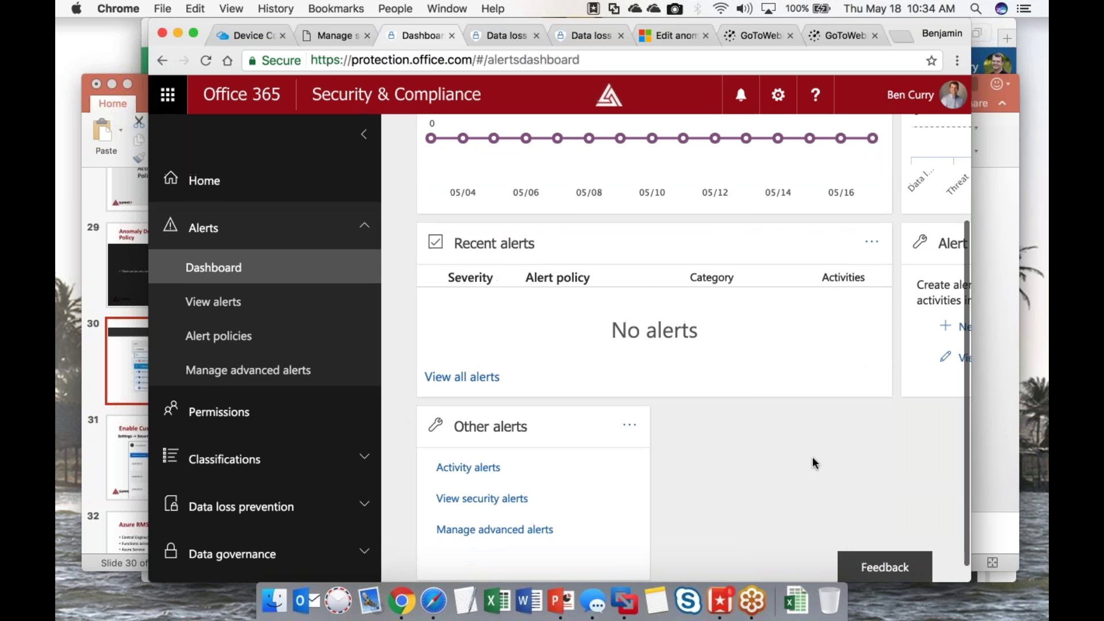
pyautogui.hscroll(3, 868, 452)
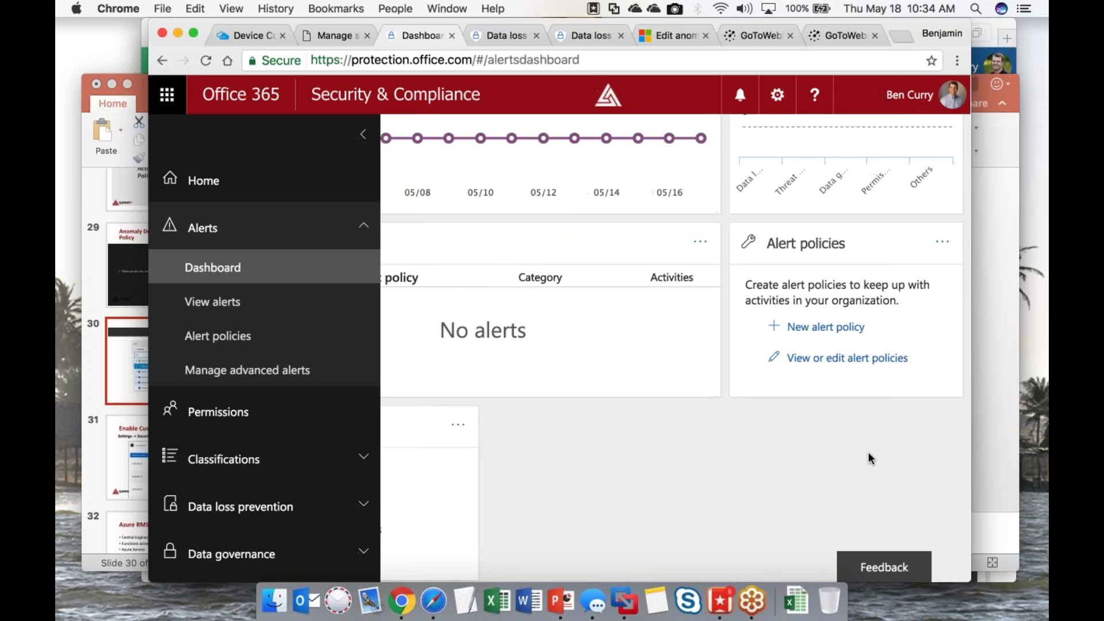
pyautogui.scroll(3, 868, 452)
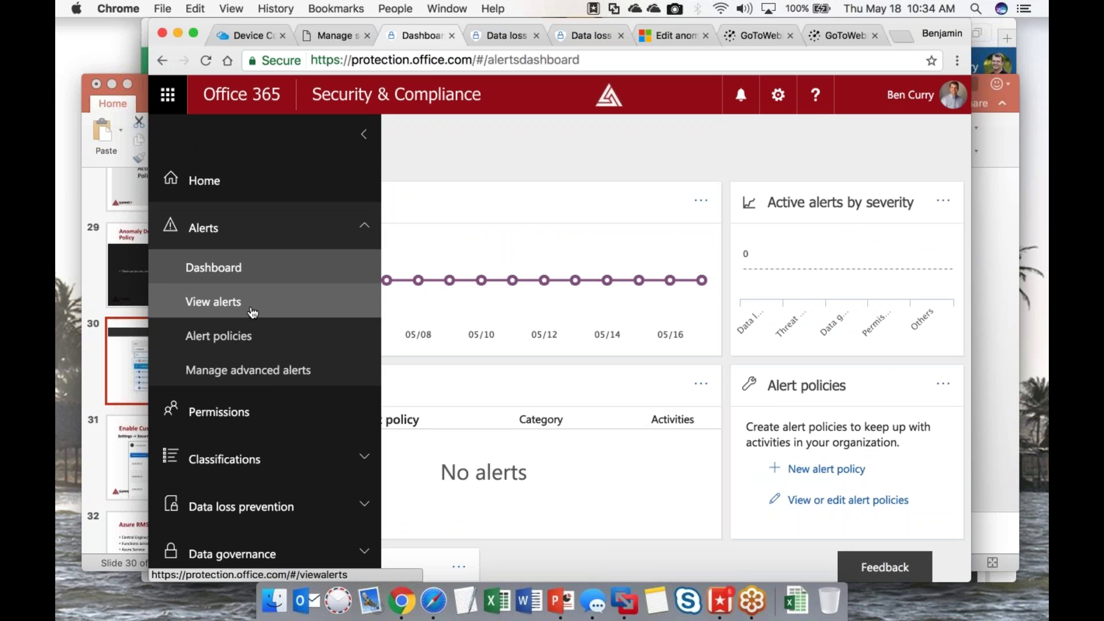
# Step: Try out a new alert policy with Medium severity and the Threat management category, and cancel the wizard
pyautogui.click(243, 336)
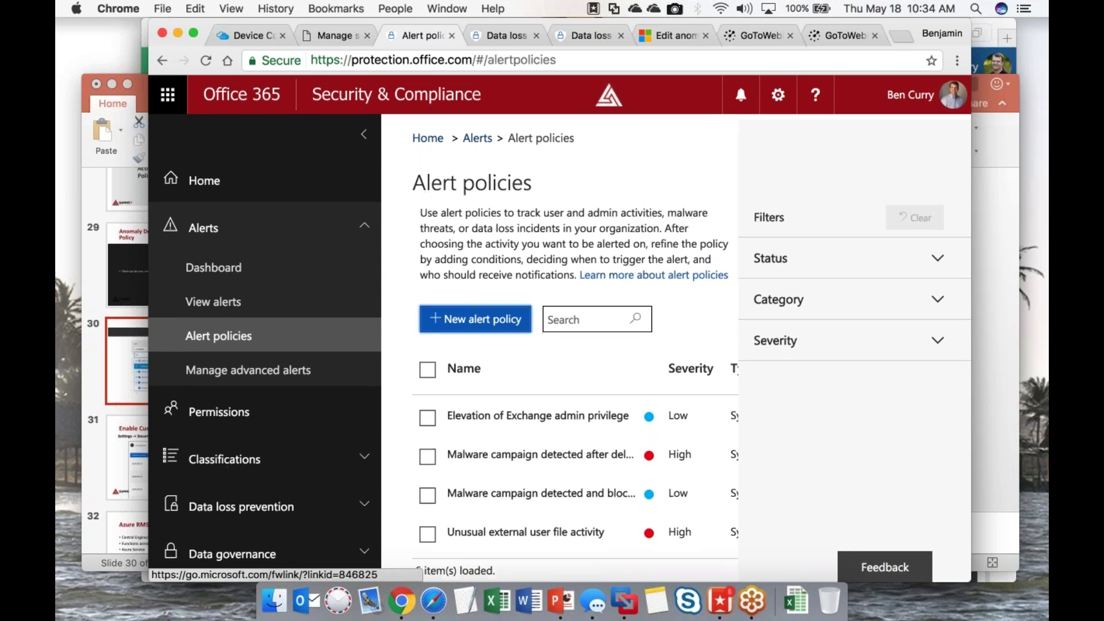
pyautogui.click(482, 326)
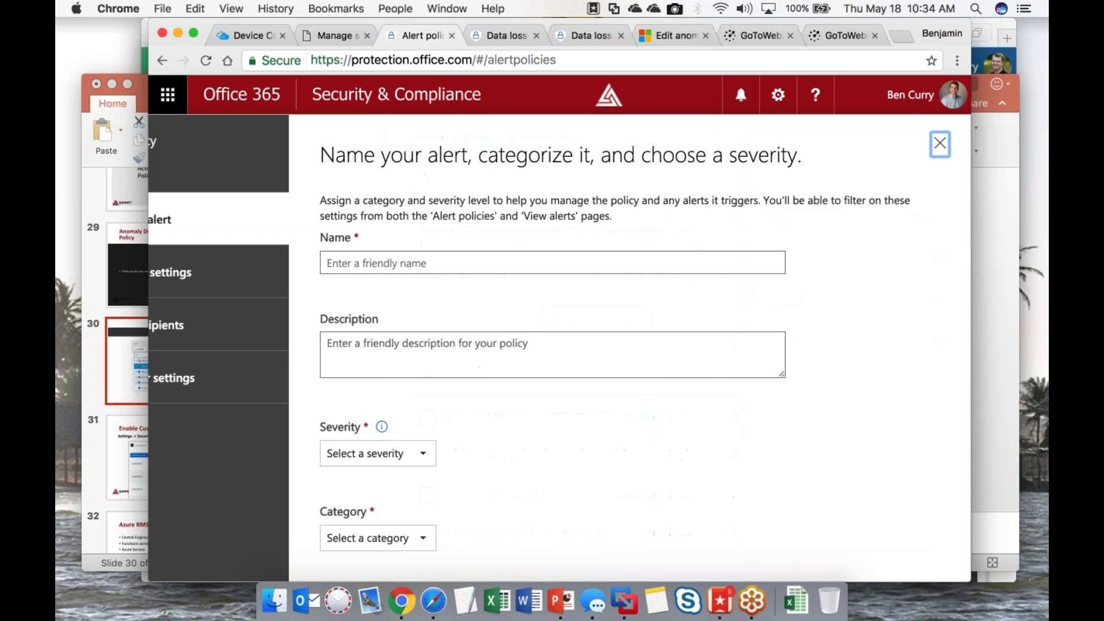
pyautogui.scroll(-2, 803, 402)
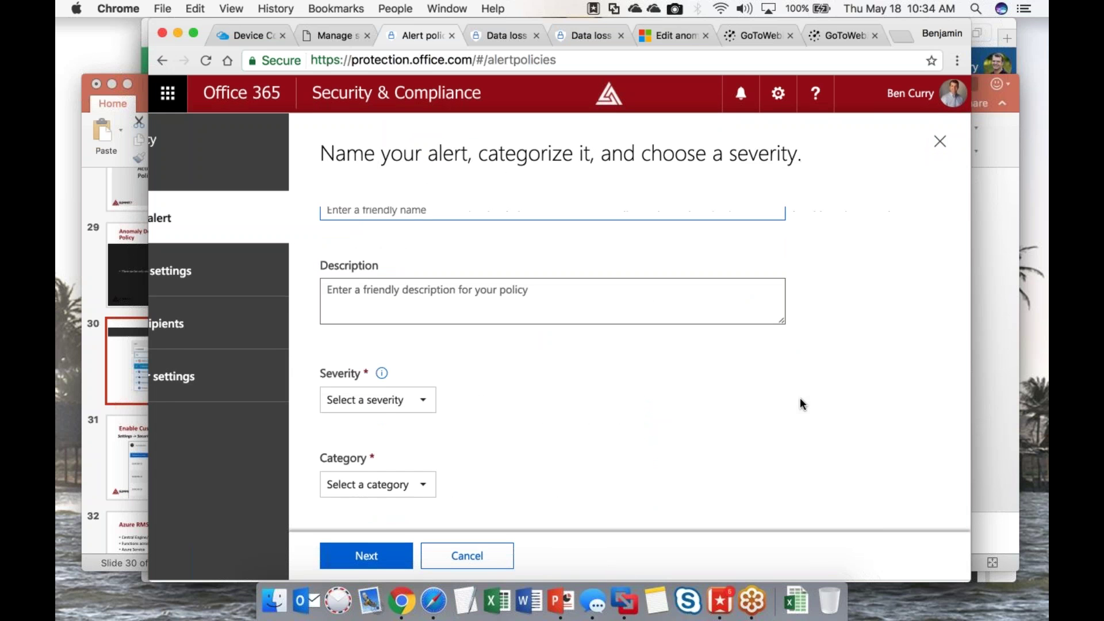
pyautogui.click(424, 404)
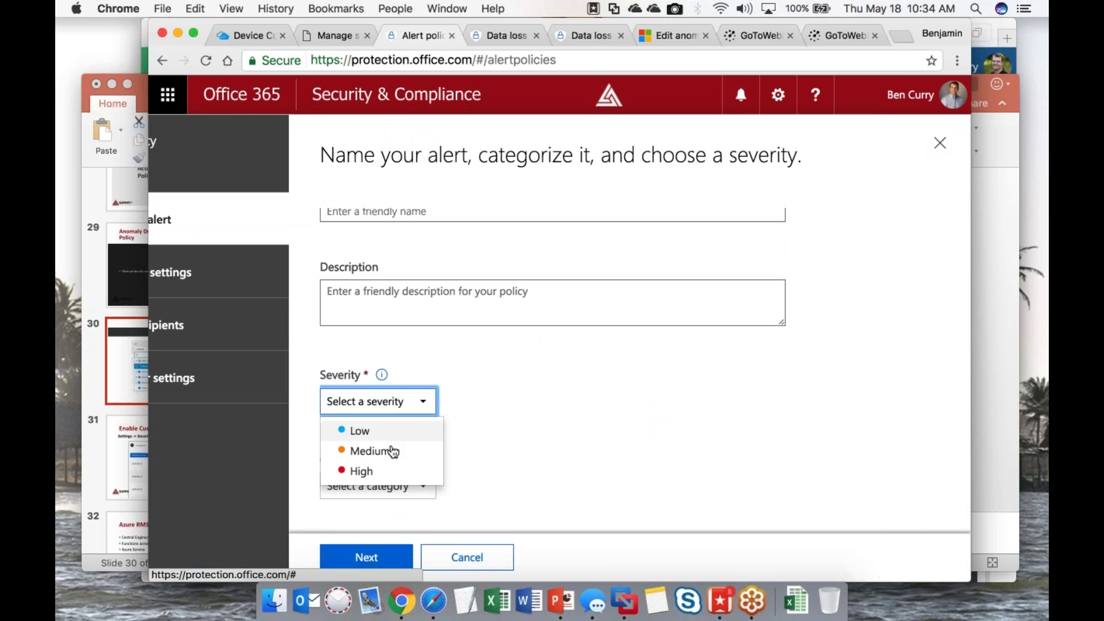
pyautogui.click(368, 451)
pyautogui.click(406, 491)
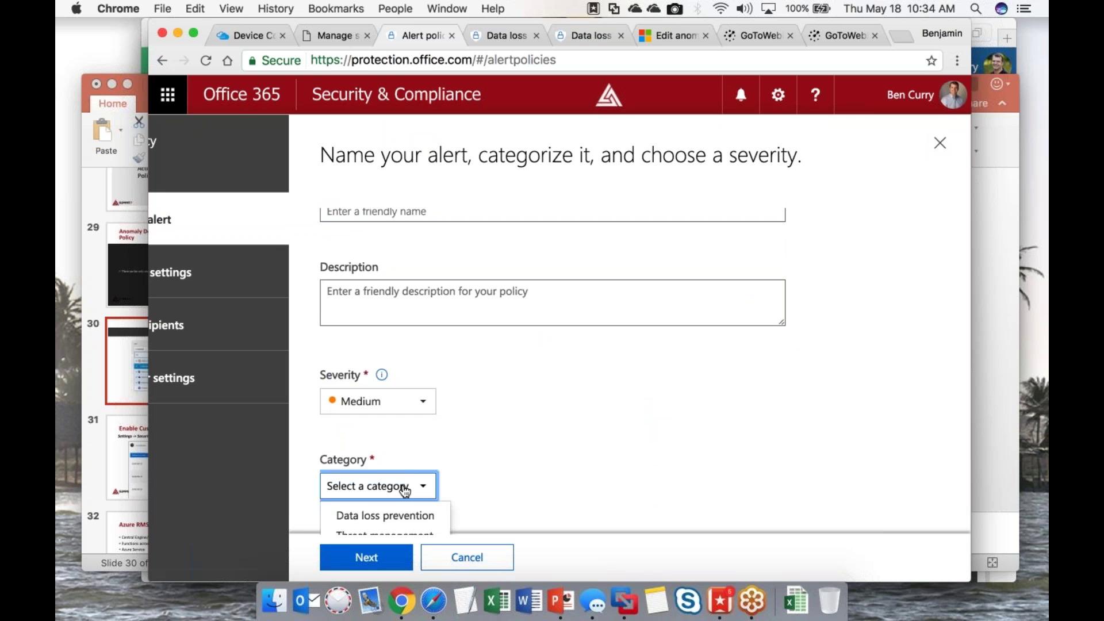
pyautogui.scroll(-2, 405, 491)
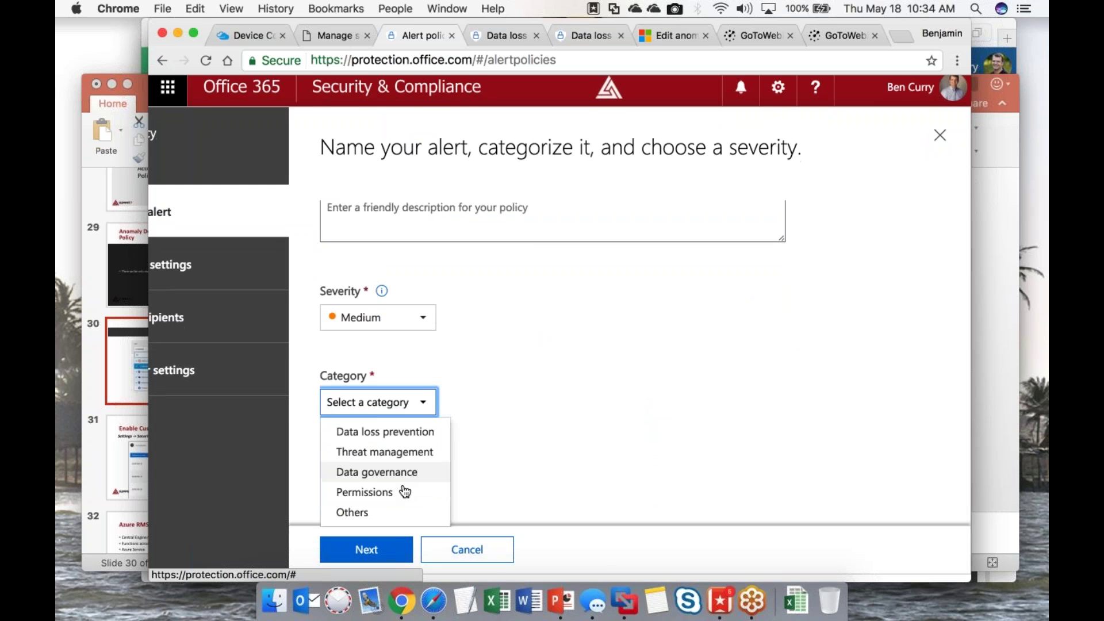
pyautogui.click(384, 461)
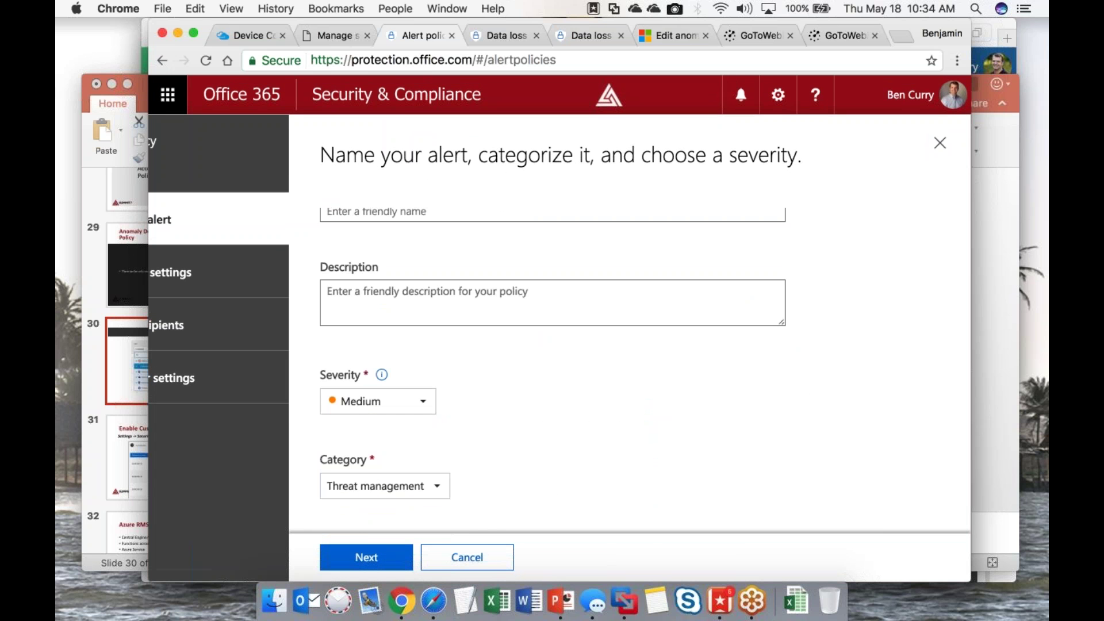
pyautogui.scroll(2, 685, 409)
pyautogui.scroll(-2, 684, 409)
pyautogui.click(461, 560)
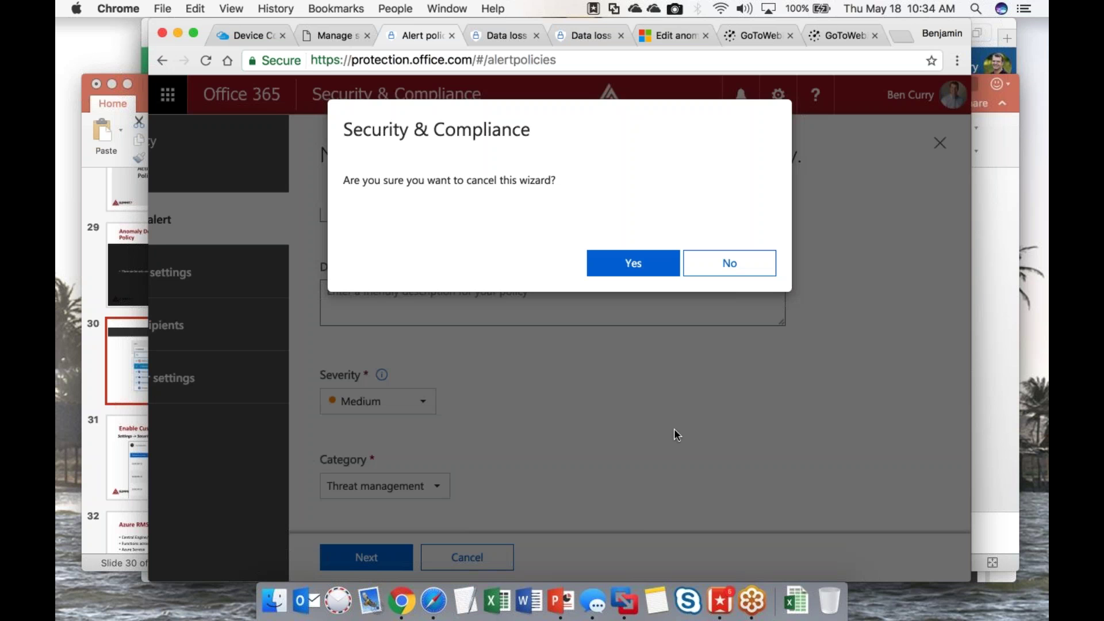
pyautogui.click(635, 265)
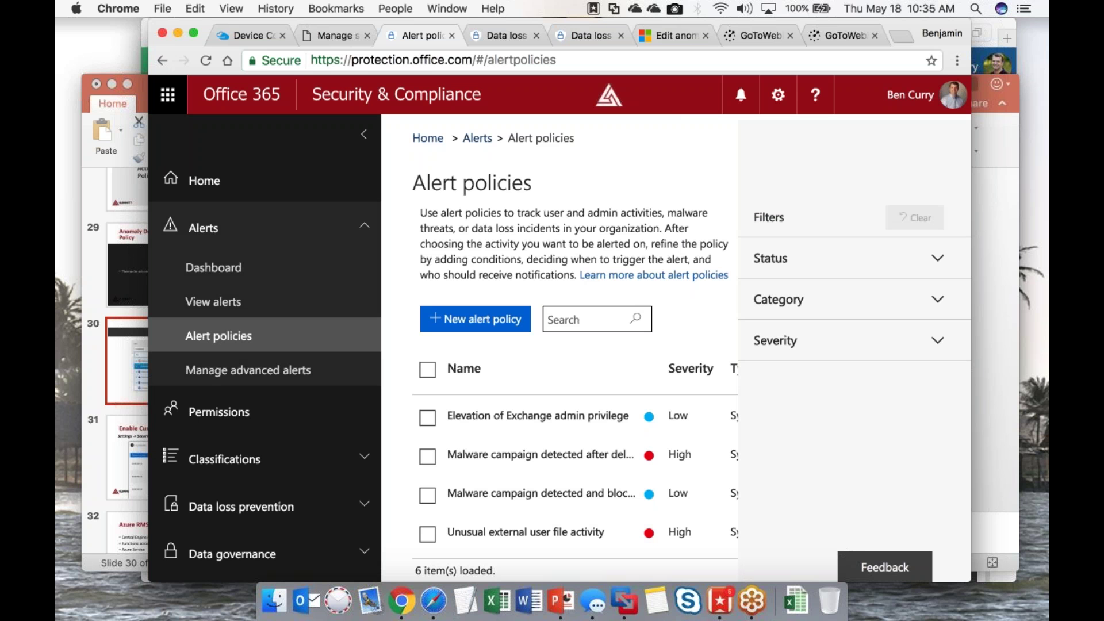
# Step: Open Advanced Security Management from the advanced alerts page and highlight portal.cloudappsecurity.com in the page address
pyautogui.click(267, 375)
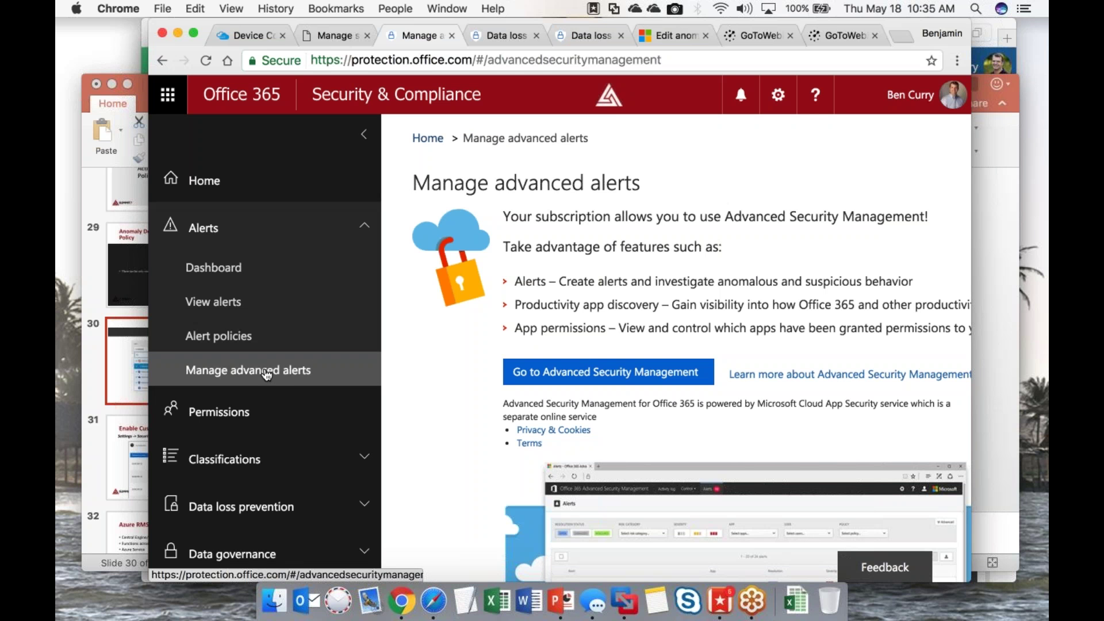
pyautogui.click(559, 383)
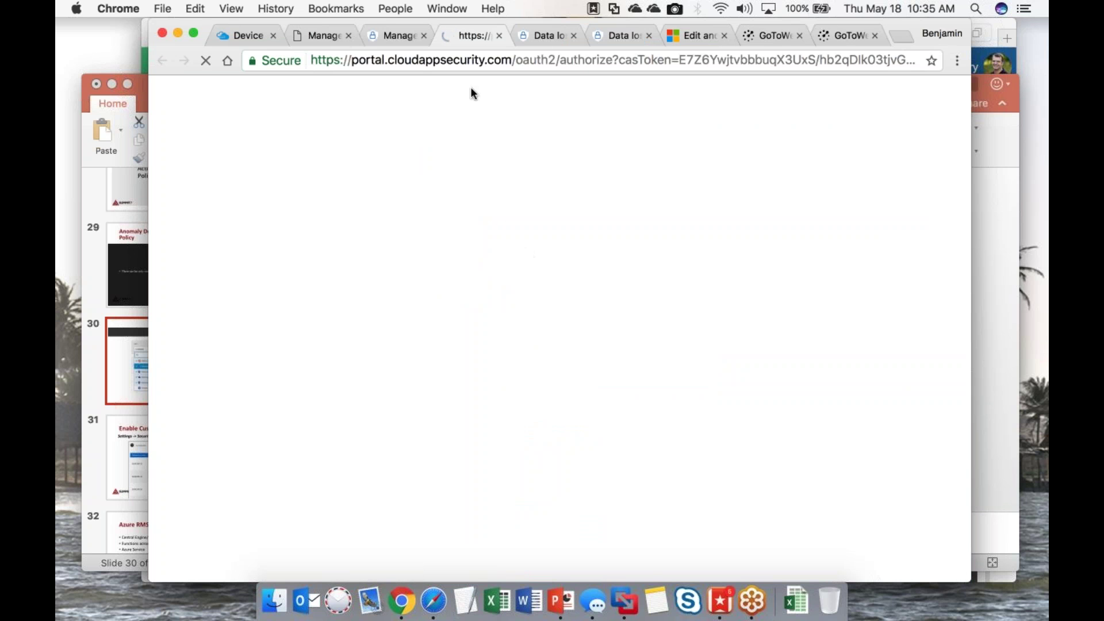
pyautogui.click(466, 61)
pyautogui.click(467, 61)
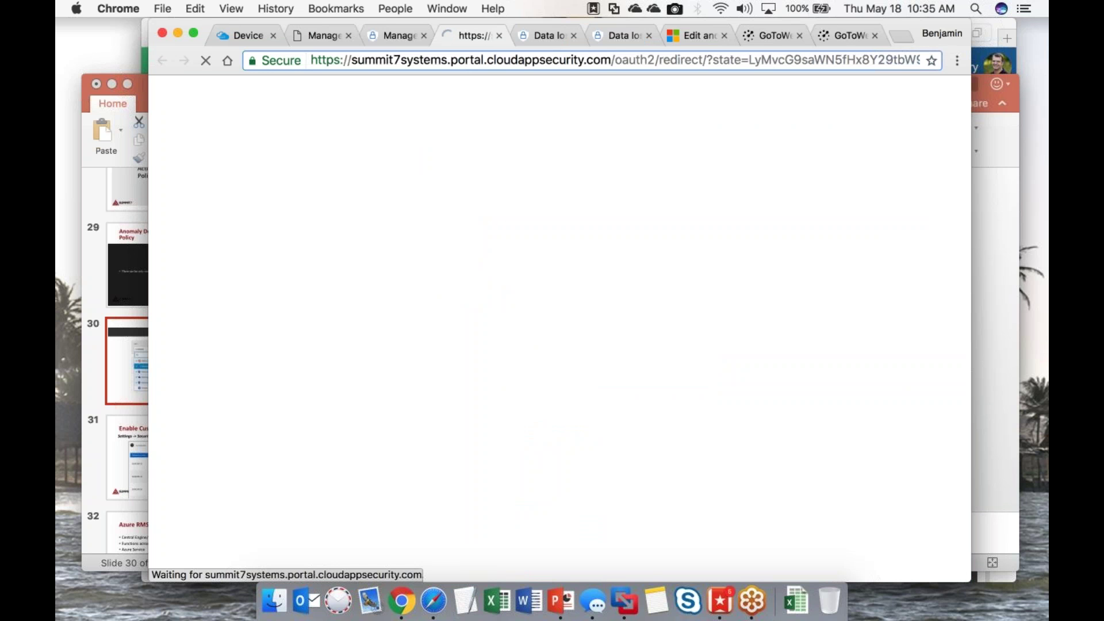
pyautogui.moveTo(611, 60); pyautogui.dragTo(452, 59)
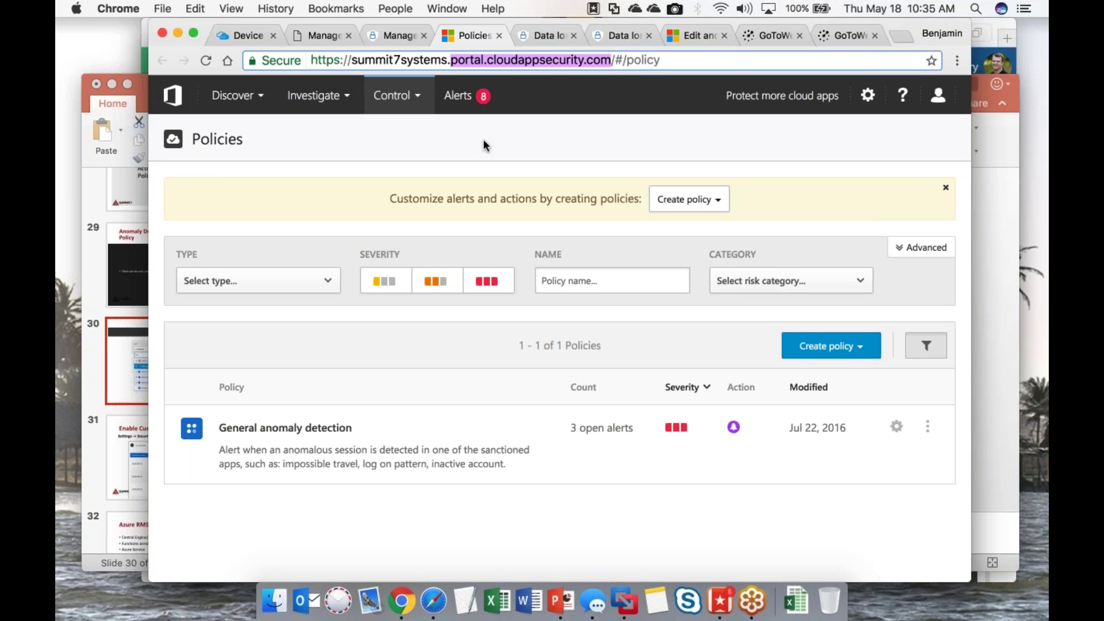
pyautogui.click(410, 145)
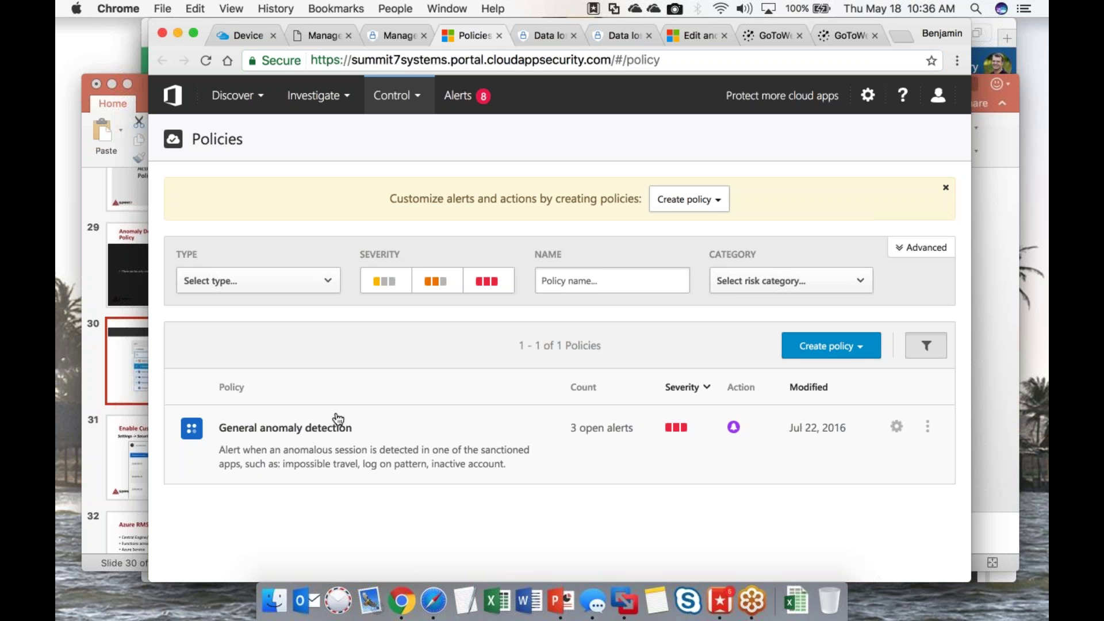
# Step: Start creating an activity policy in Advanced Security Management
pyautogui.click(692, 202)
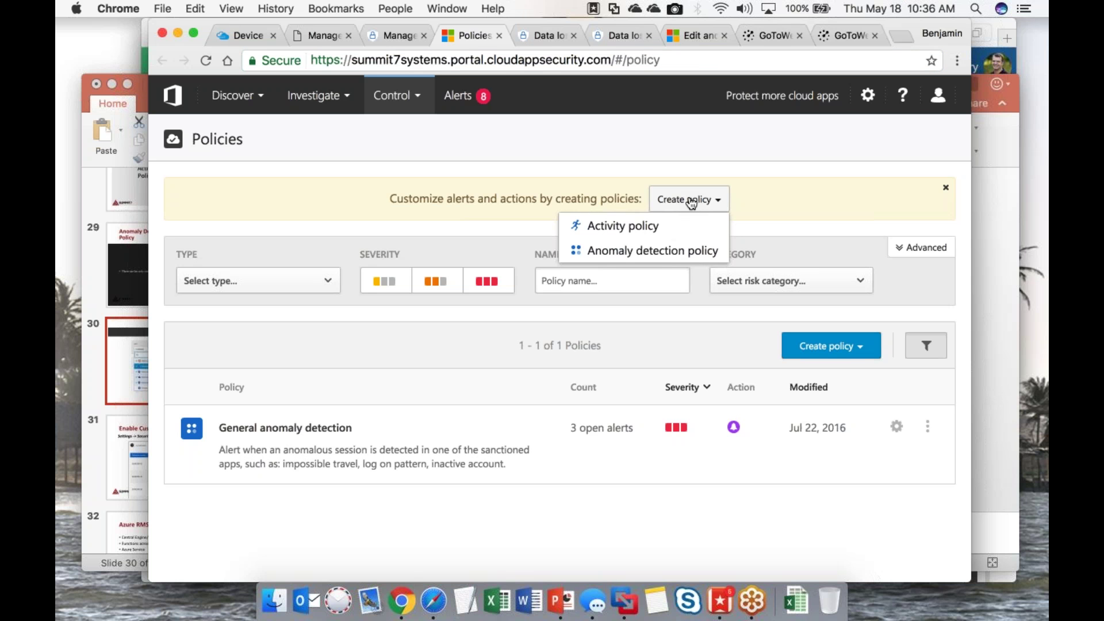
pyautogui.click(638, 227)
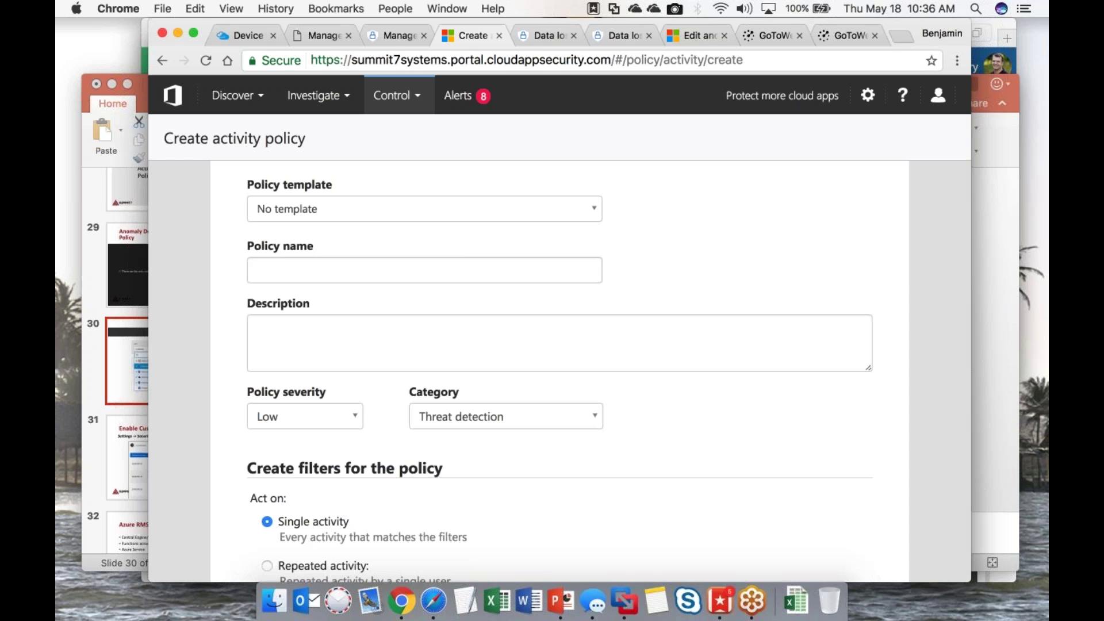
# Step: Look through the policy templates, try Potential ransomware activity without applying it, and return to No template
pyautogui.click(589, 209)
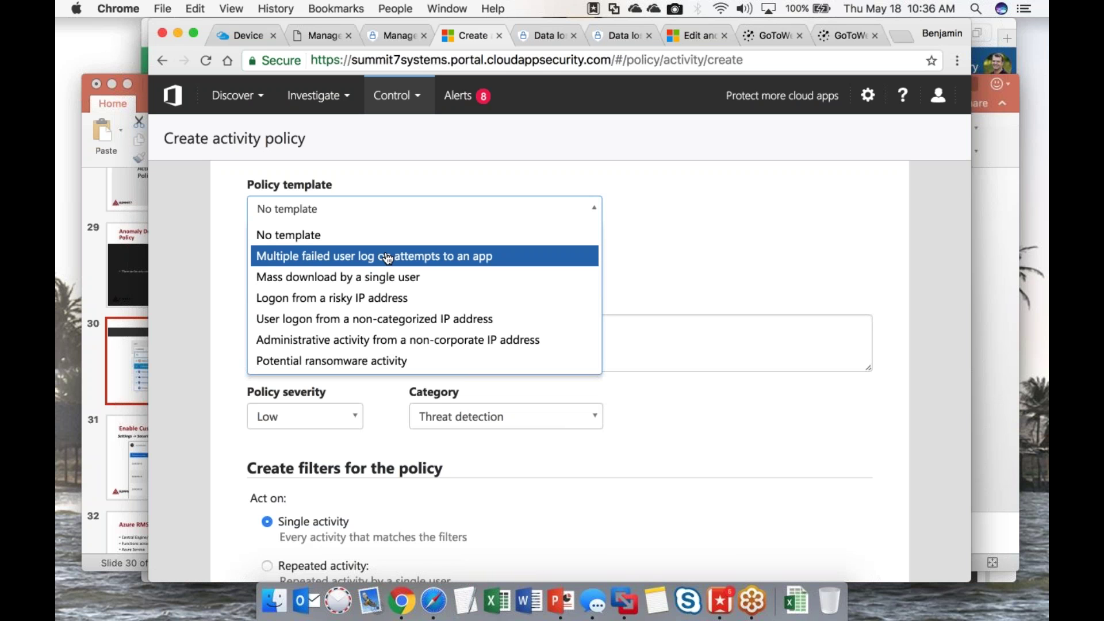
pyautogui.click(402, 361)
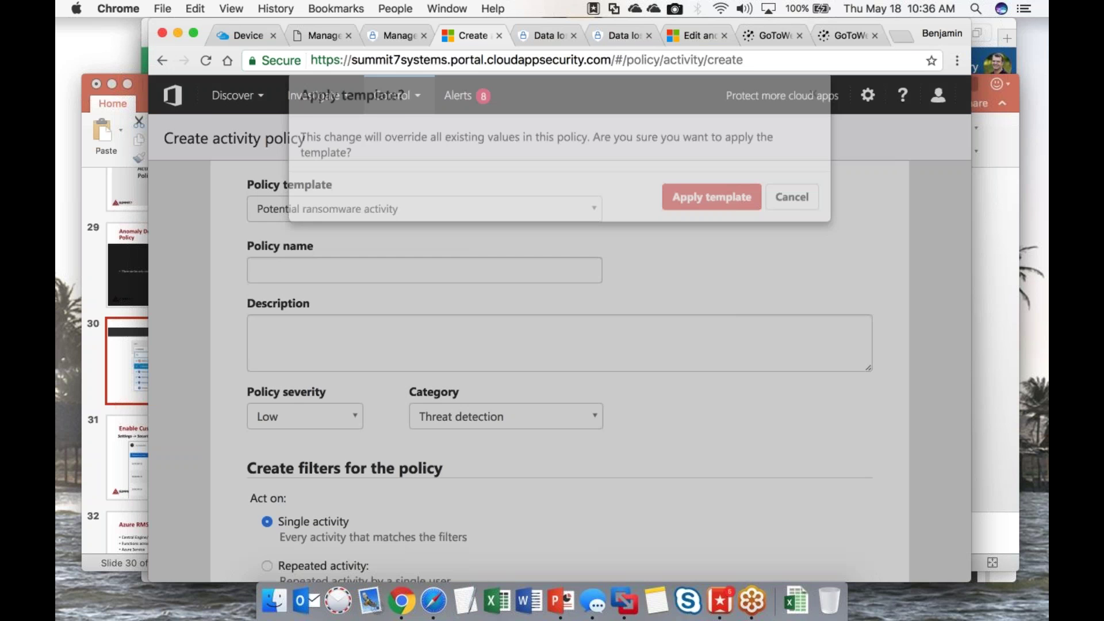
pyautogui.press('Escape')
pyautogui.click(429, 215)
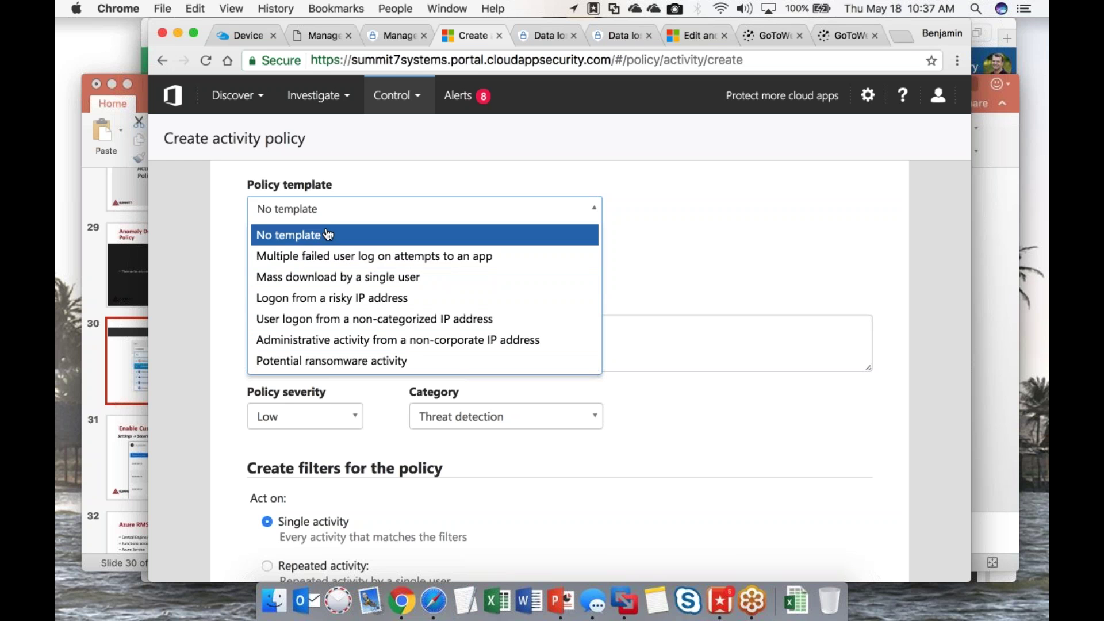
pyautogui.click(357, 235)
# Step: Name the new activity policy Test and leave its description empty
pyautogui.click(345, 270)
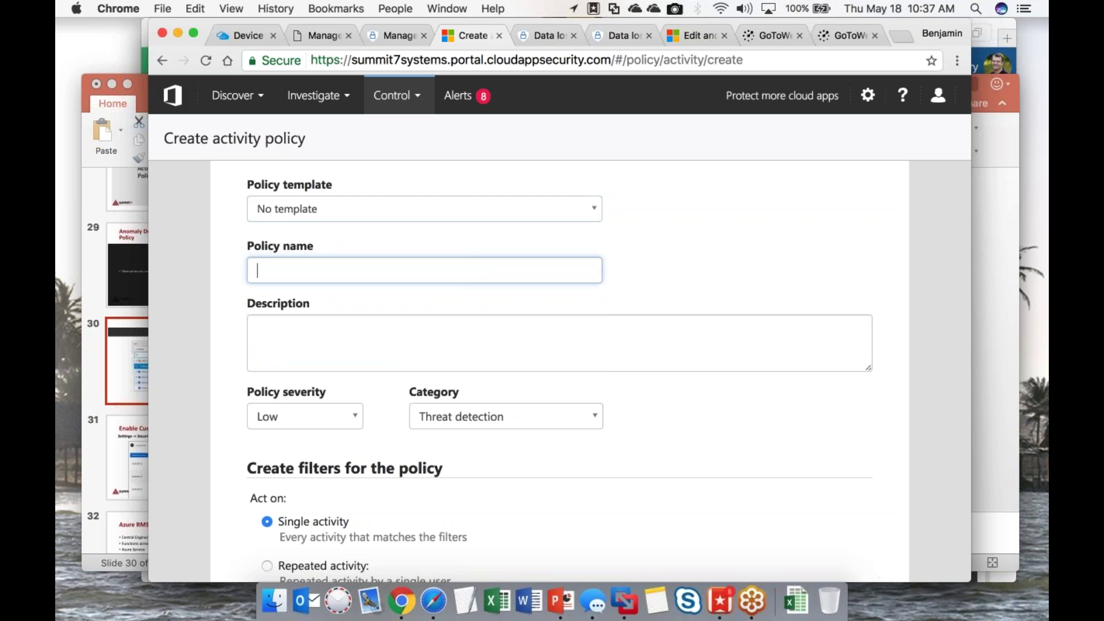
pyautogui.write('Test')
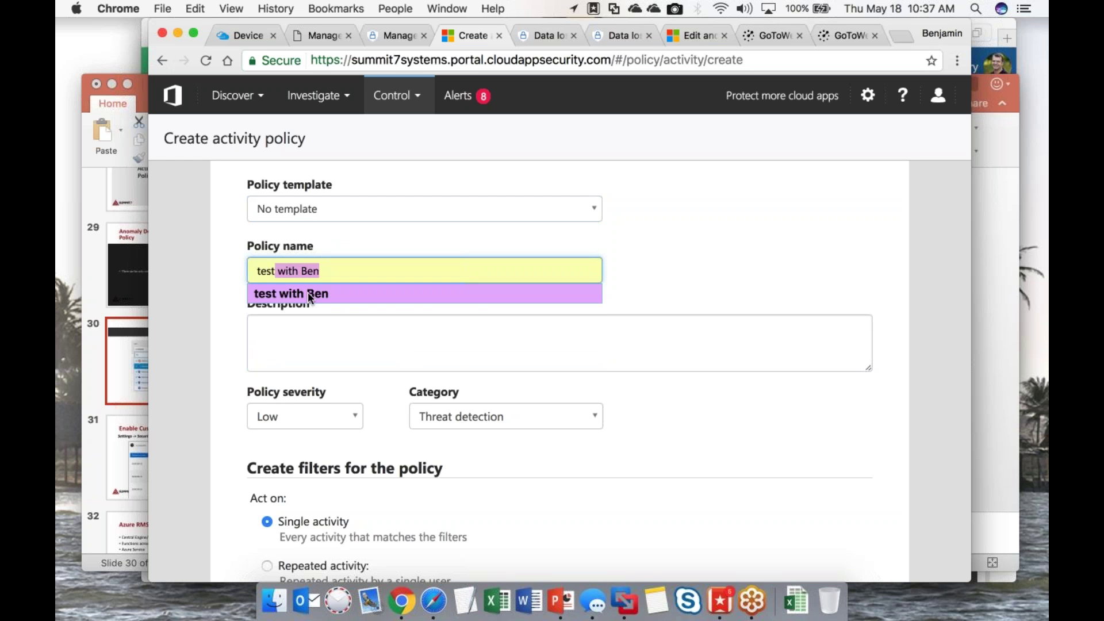
pyautogui.click(714, 273)
pyautogui.click(402, 342)
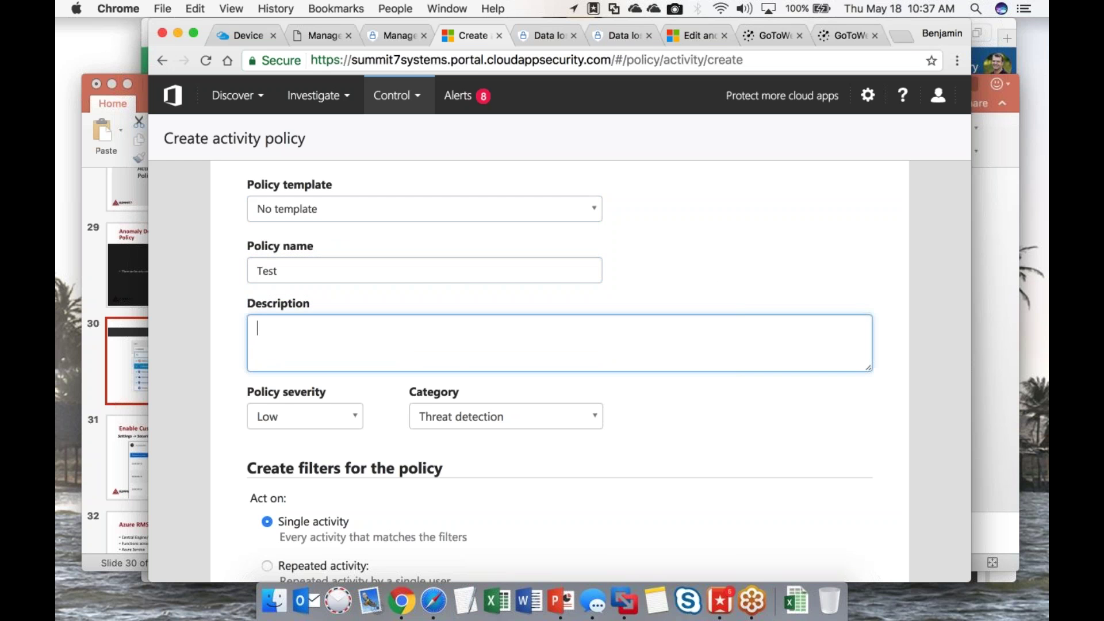
# Step: Set the policy severity to High and the category to Access control
pyautogui.scroll(-2, 224, 379)
pyautogui.scroll(-2, 224, 378)
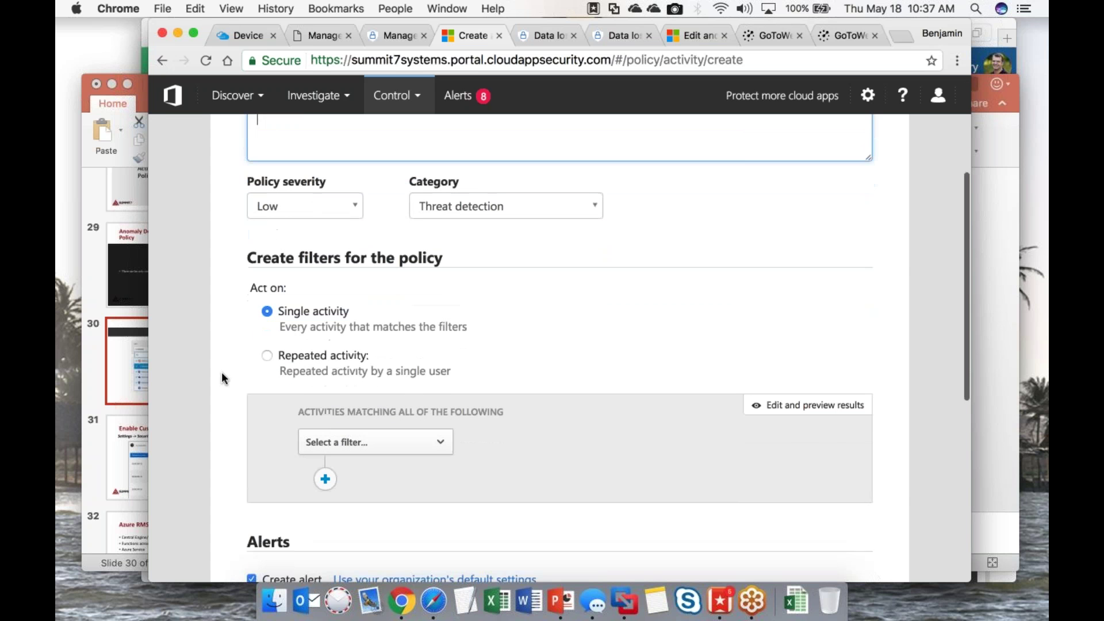
pyautogui.click(313, 193)
pyautogui.click(269, 257)
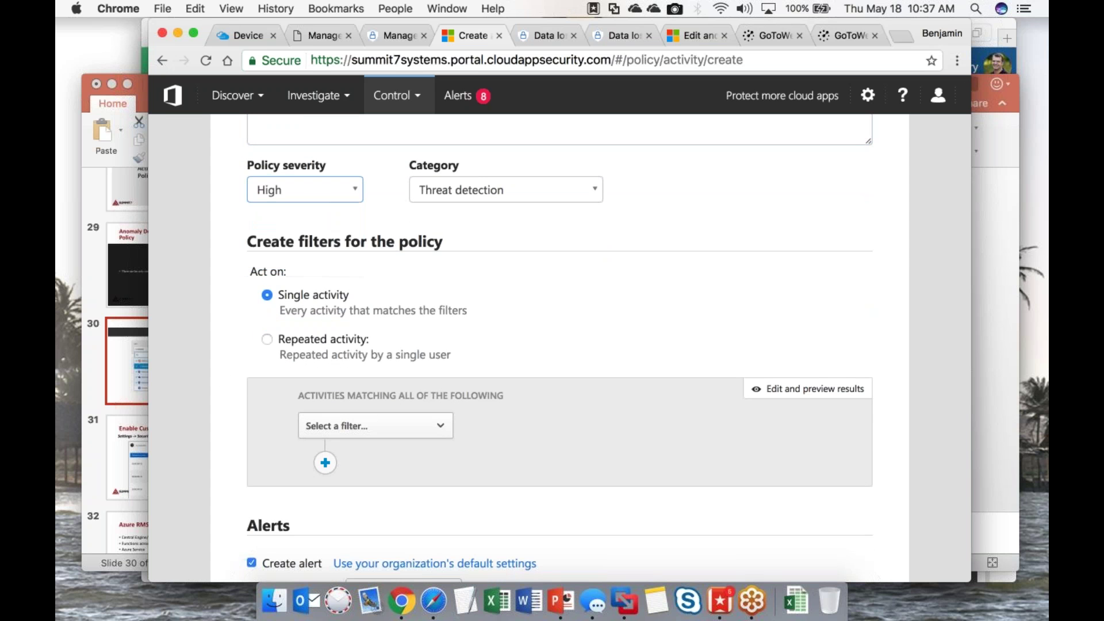
pyautogui.click(485, 190)
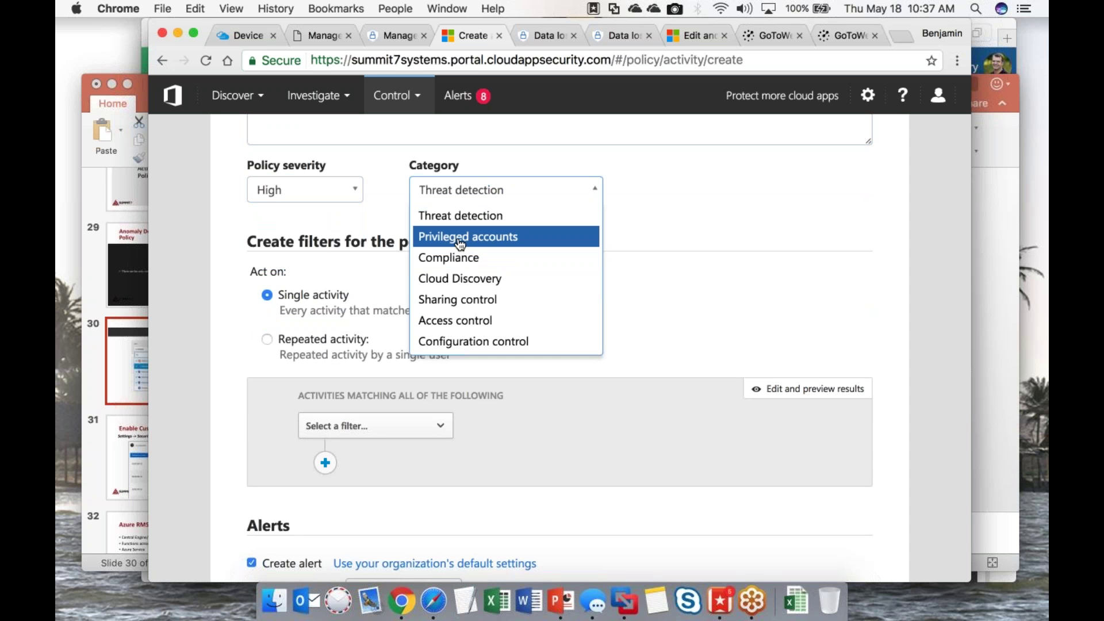
pyautogui.click(468, 320)
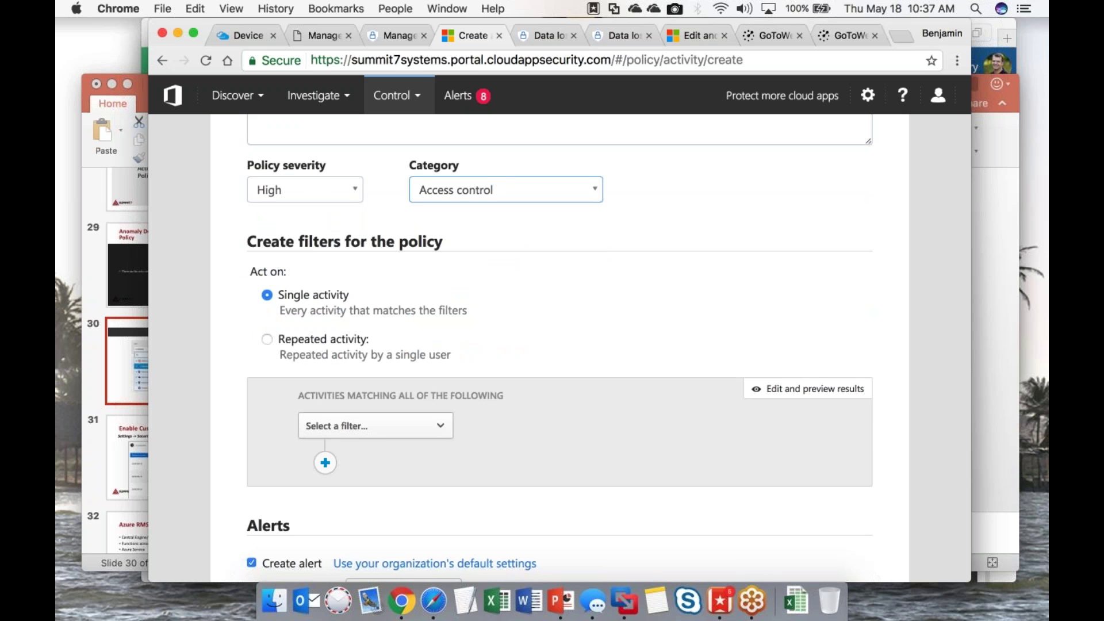
# Step: Make the policy act on repeated activity by a single user instead of on every single activity
pyautogui.scroll(-4, 560, 349)
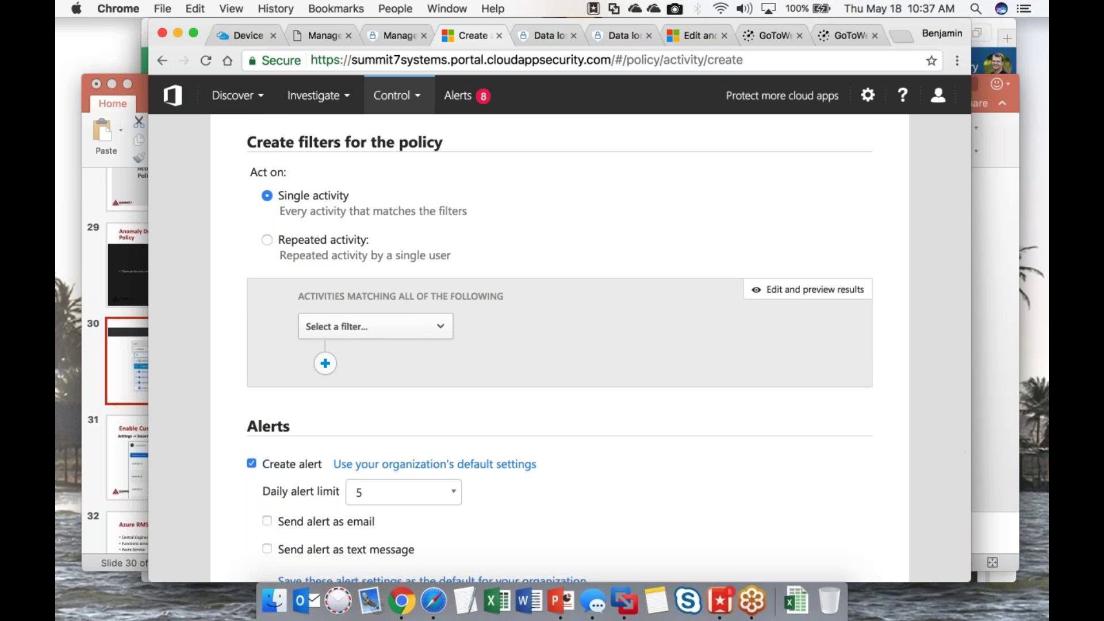
pyautogui.scroll(1, 560, 348)
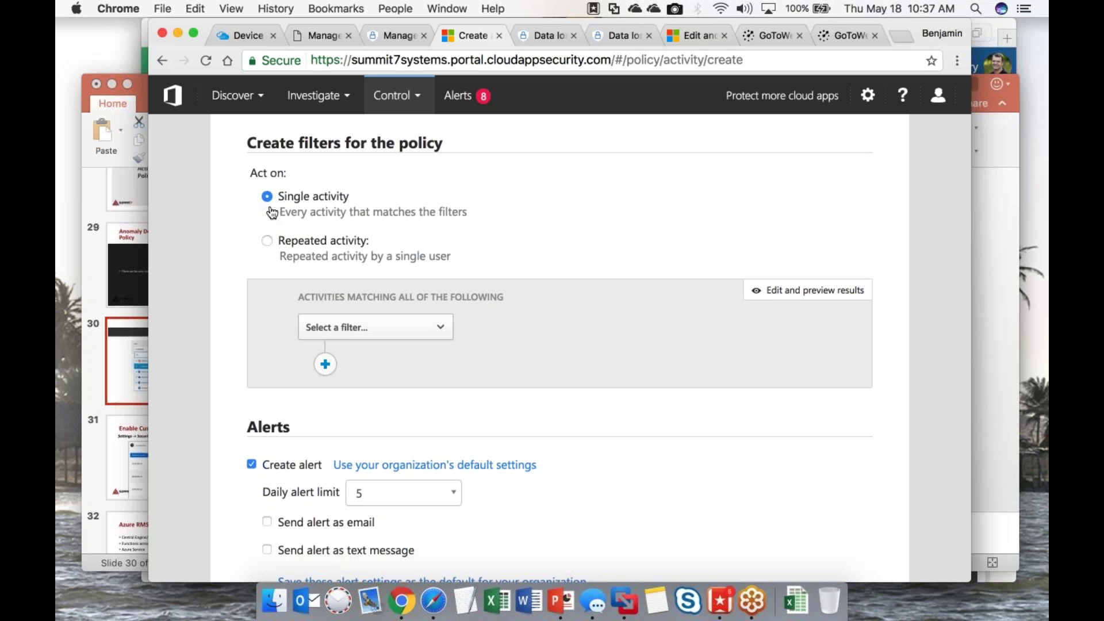
pyautogui.click(267, 240)
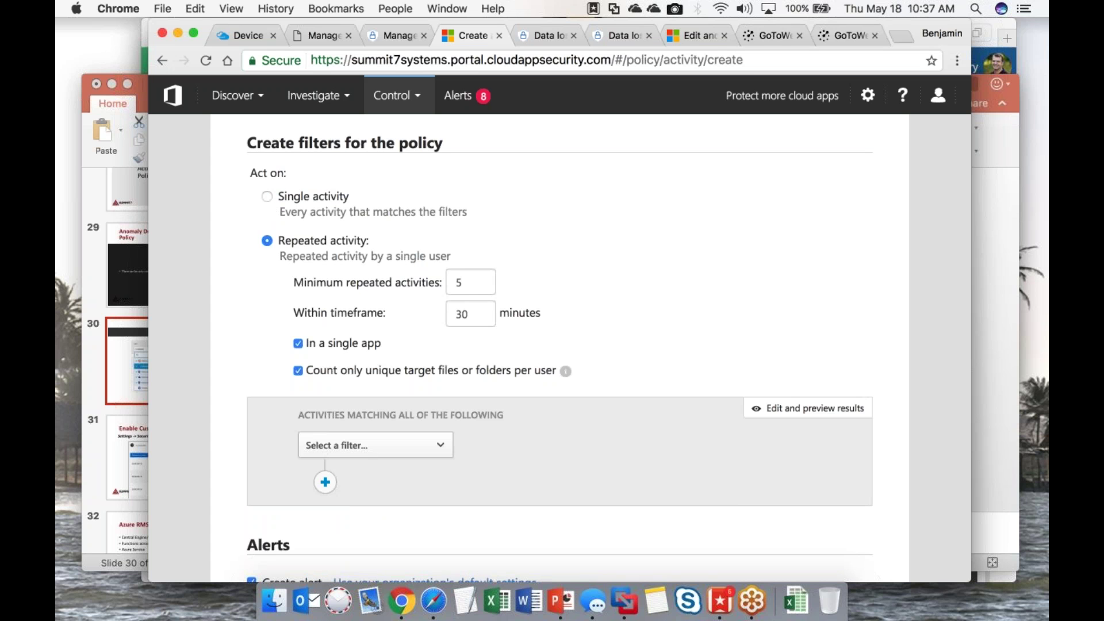
pyautogui.click(472, 318)
pyautogui.scroll(-3, 251, 379)
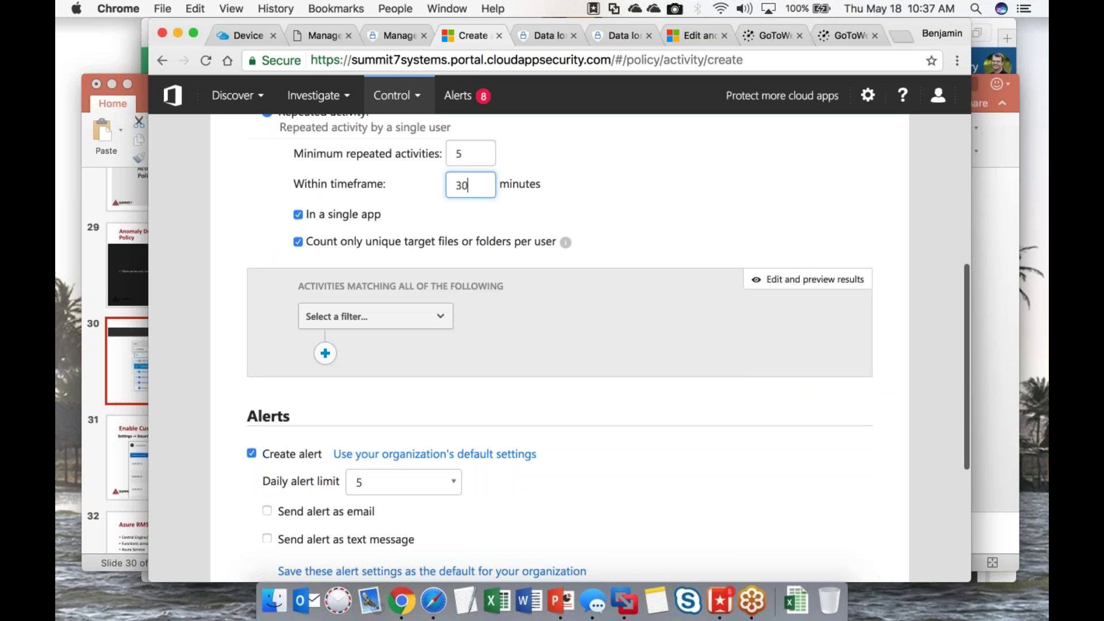
# Step: Look through the available activity filters and try Files and folders and Device type as the first filter
pyautogui.click(358, 321)
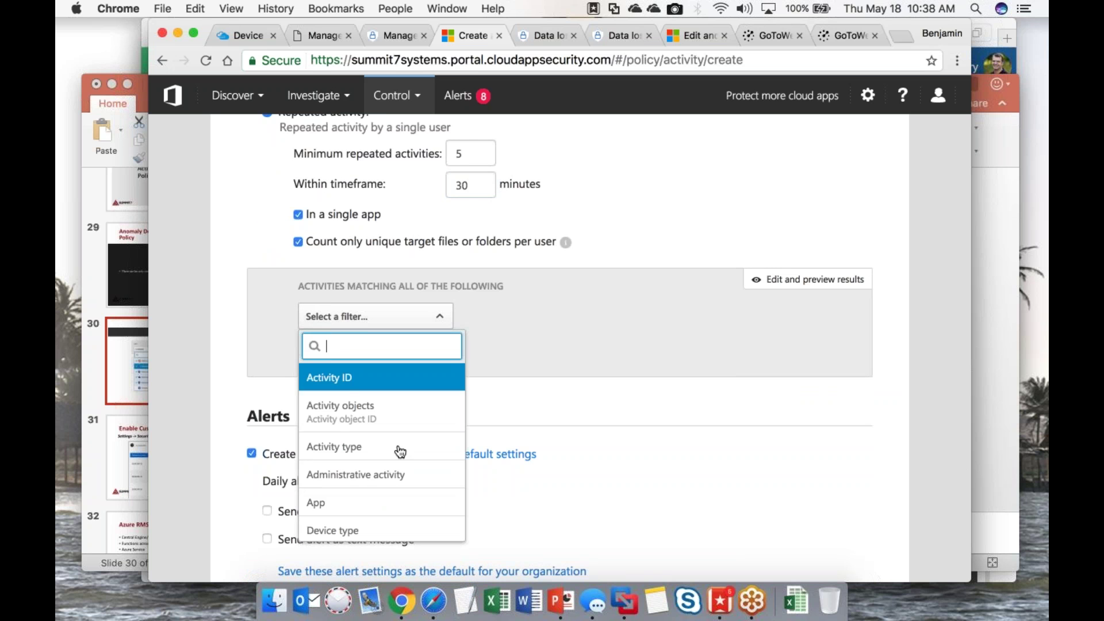
pyautogui.scroll(-2, 399, 450)
pyautogui.scroll(-5, 400, 452)
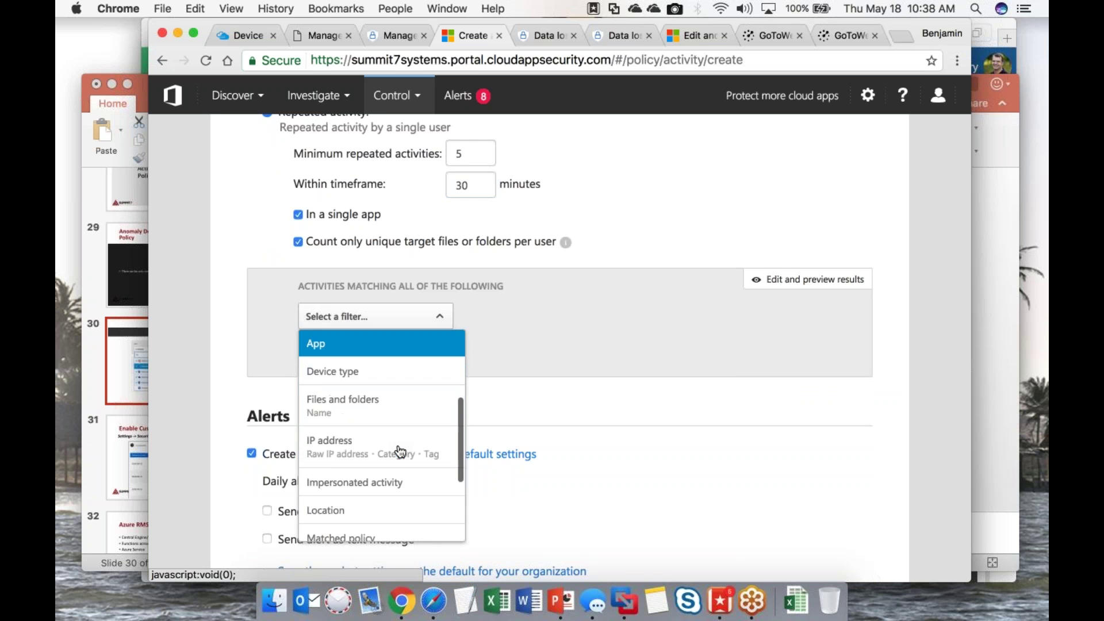
pyautogui.scroll(3, 401, 452)
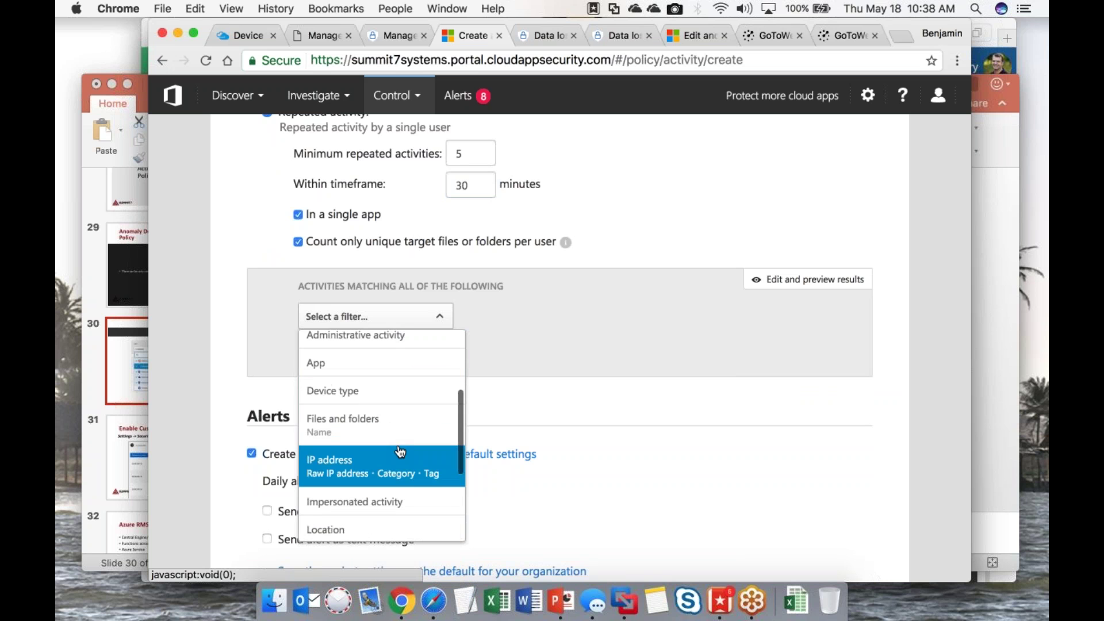
pyautogui.click(373, 431)
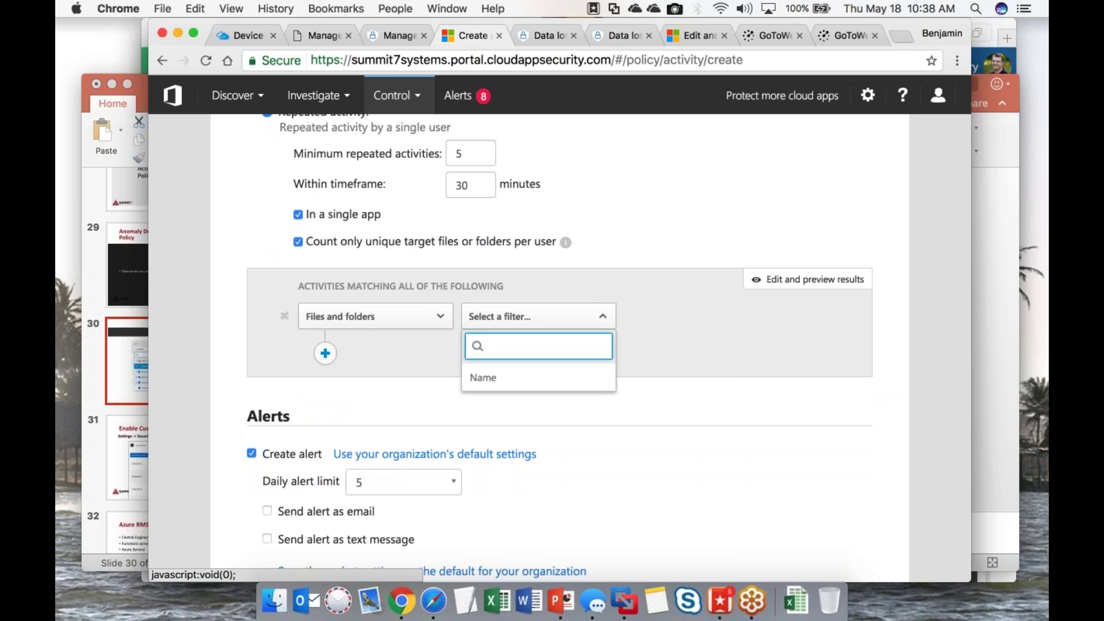
pyautogui.click(362, 327)
pyautogui.scroll(-5, 384, 500)
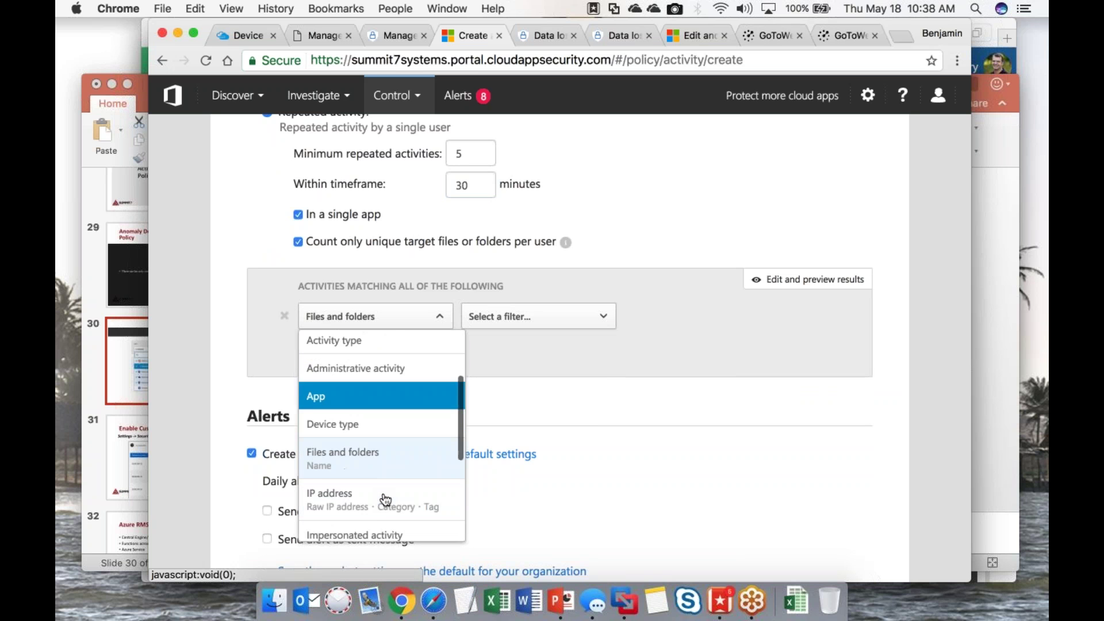
pyautogui.scroll(-1, 386, 500)
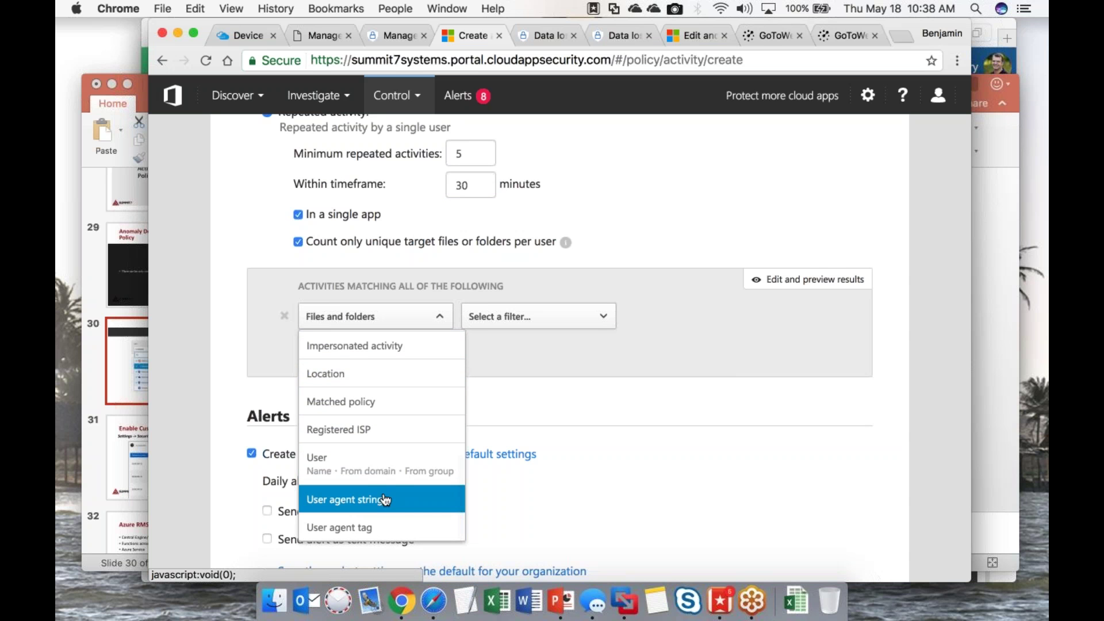
pyautogui.scroll(4, 375, 465)
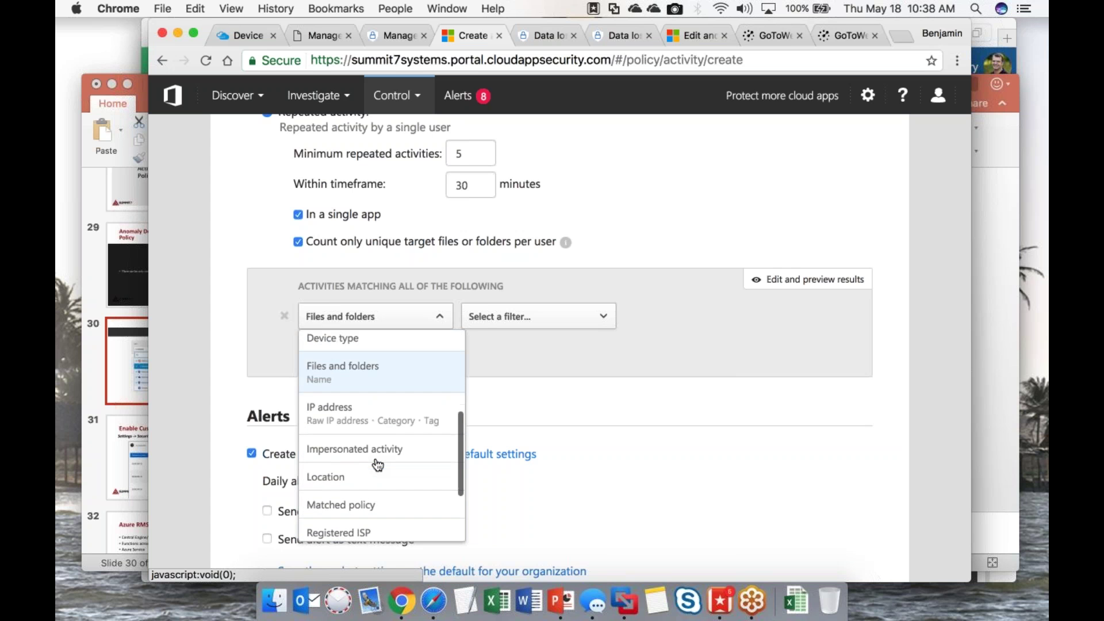
pyautogui.scroll(1, 376, 464)
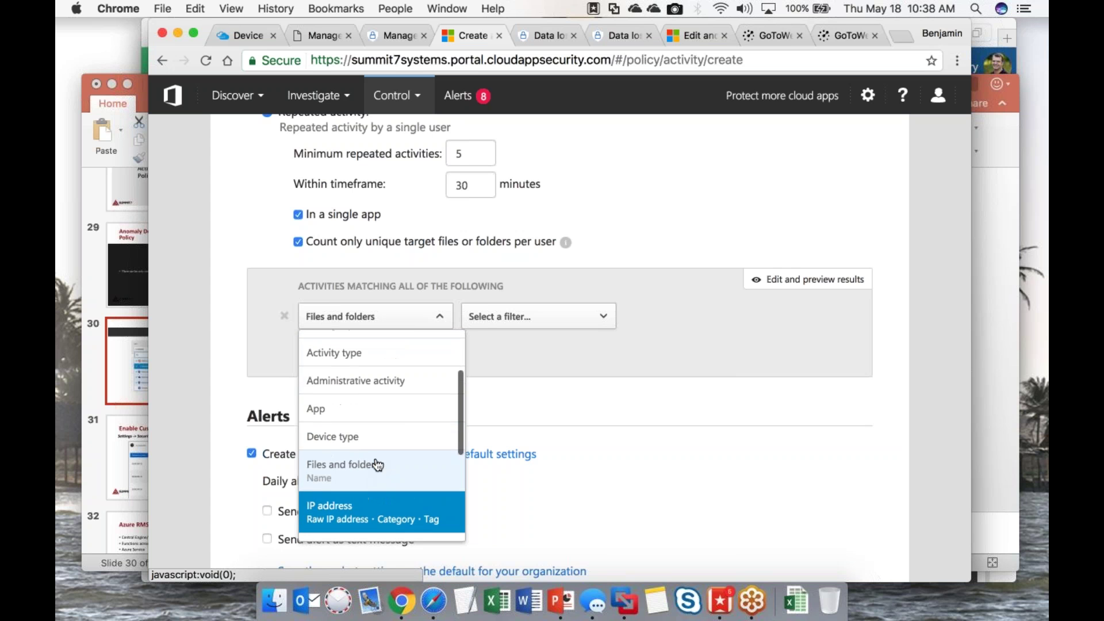
pyautogui.click(359, 436)
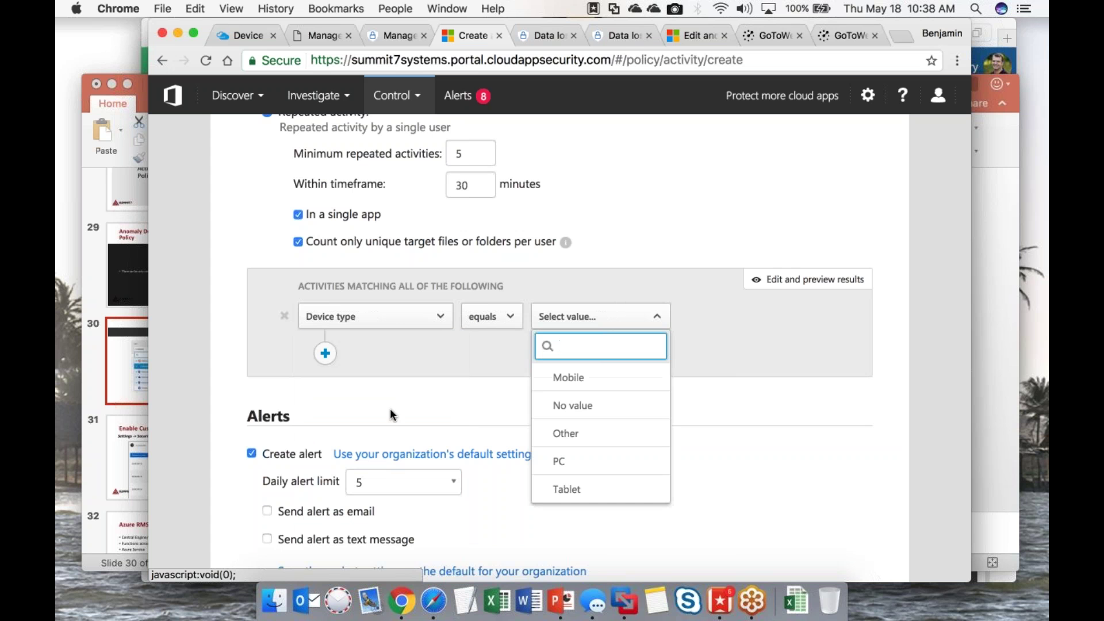
# Step: Try Activity ID and Activity objects as the first activity filter
pyautogui.click(396, 321)
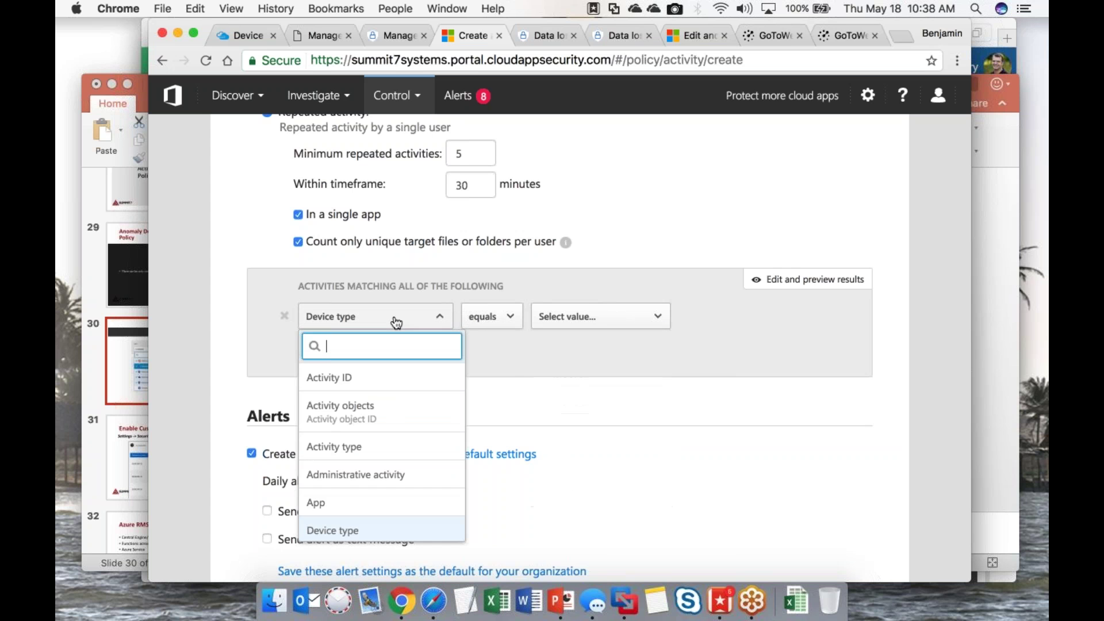
pyautogui.click(393, 378)
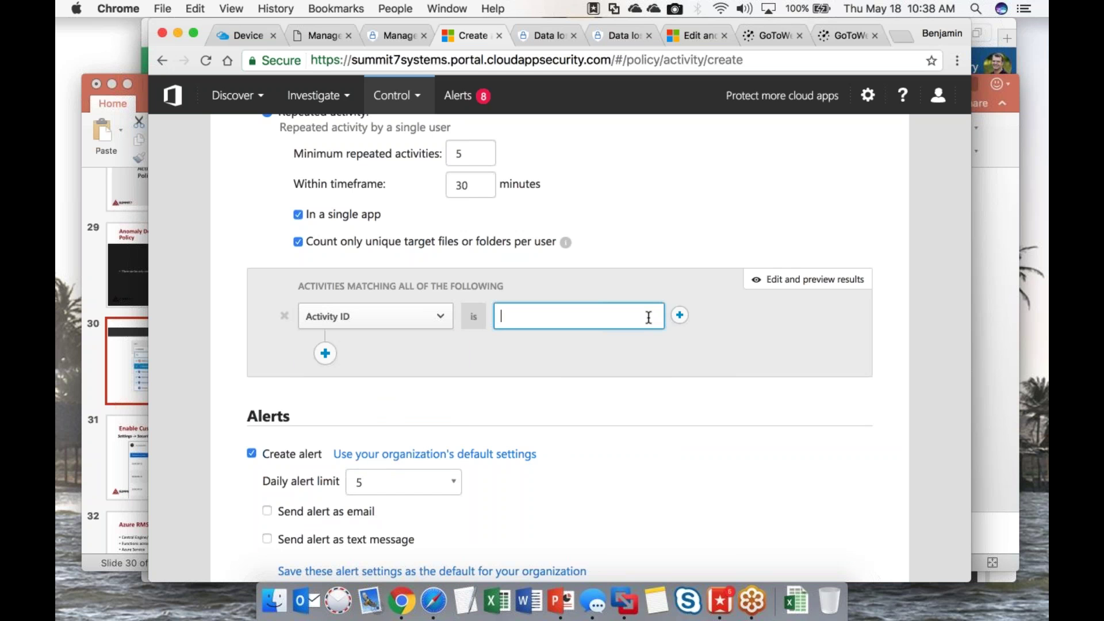
pyautogui.click(438, 317)
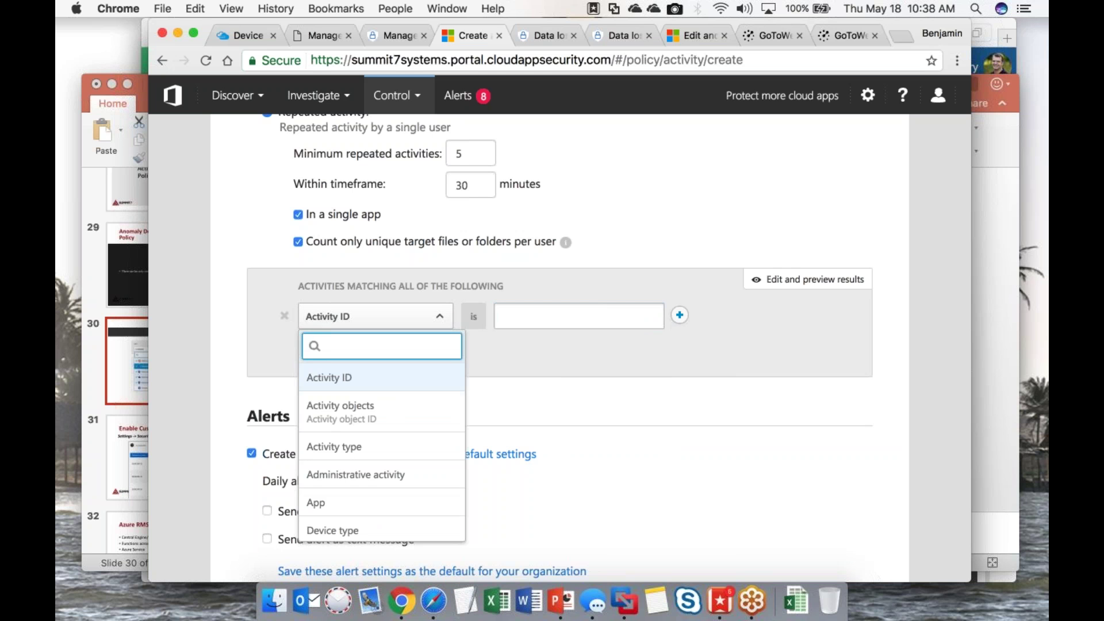
pyautogui.click(379, 412)
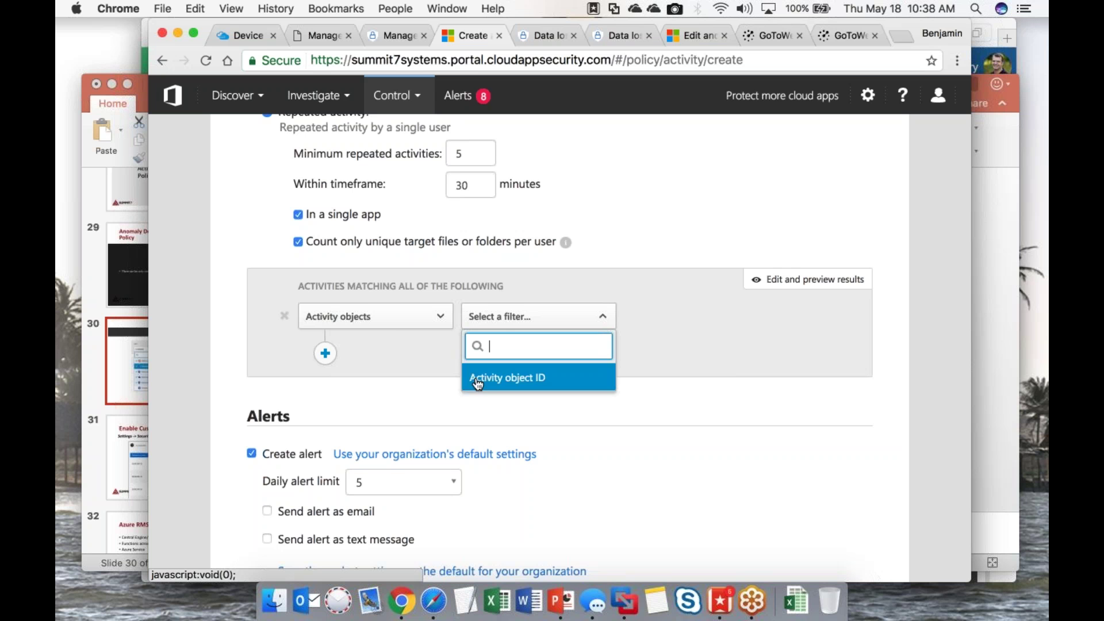
# Step: Set the first activity filter to User, From domain, equals gmail.com
pyautogui.click(393, 317)
pyautogui.scroll(-3, 409, 447)
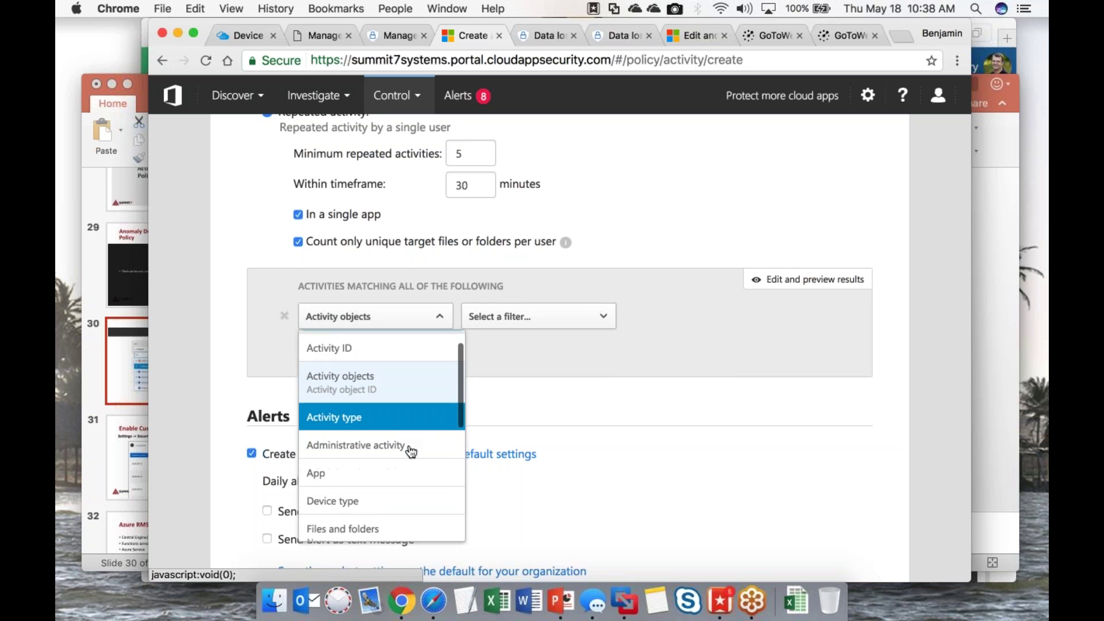
pyautogui.scroll(-5, 411, 452)
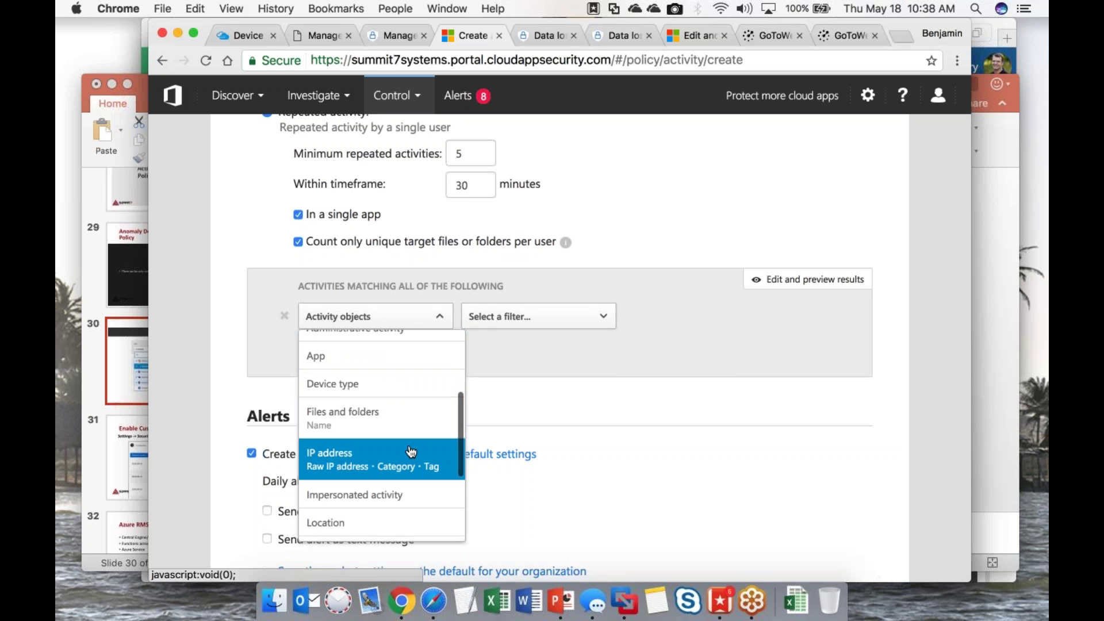
pyautogui.scroll(-3, 412, 452)
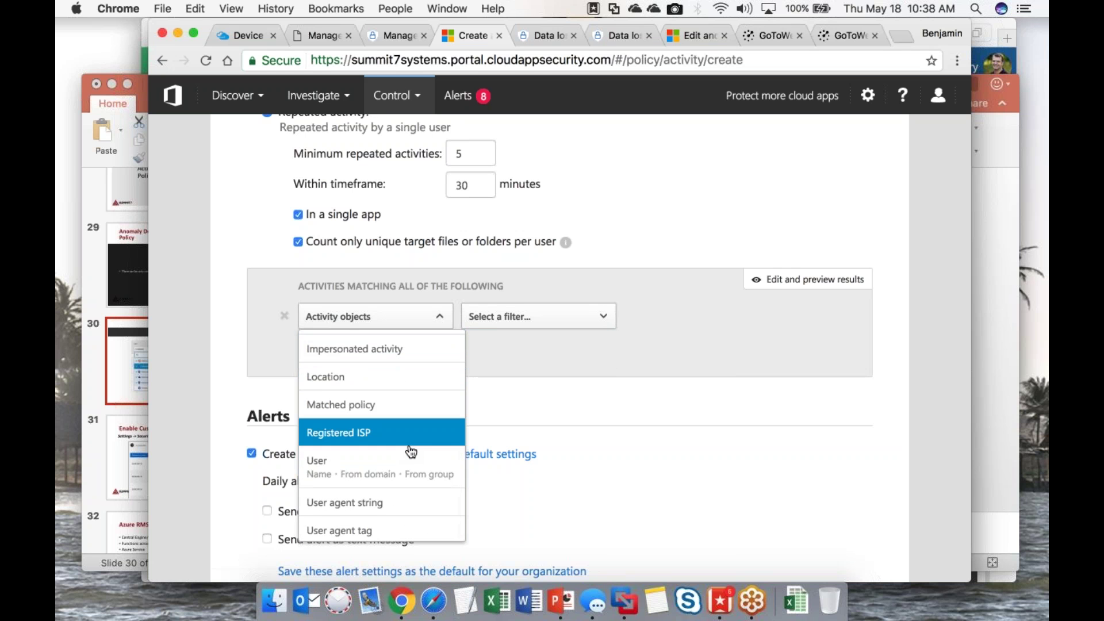
pyautogui.click(411, 452)
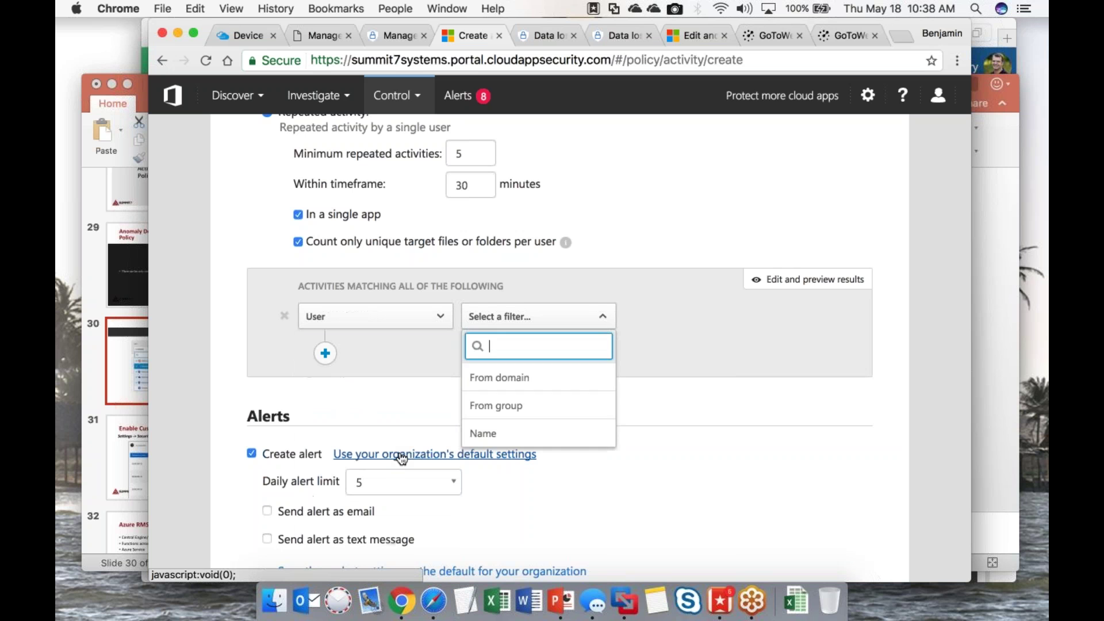
pyautogui.click(499, 377)
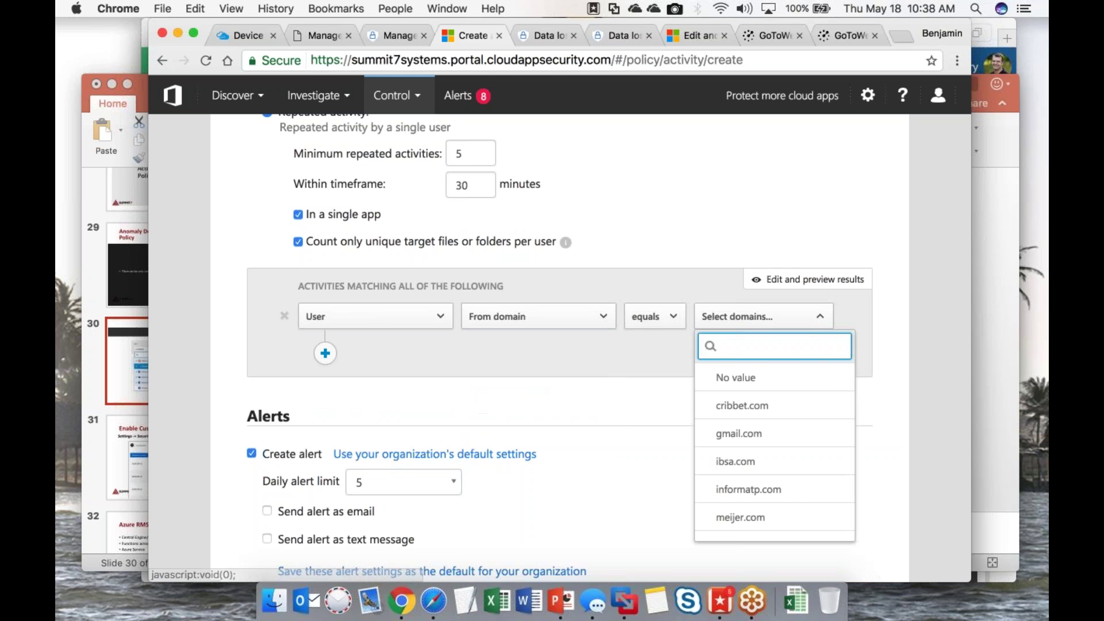
pyautogui.click(746, 441)
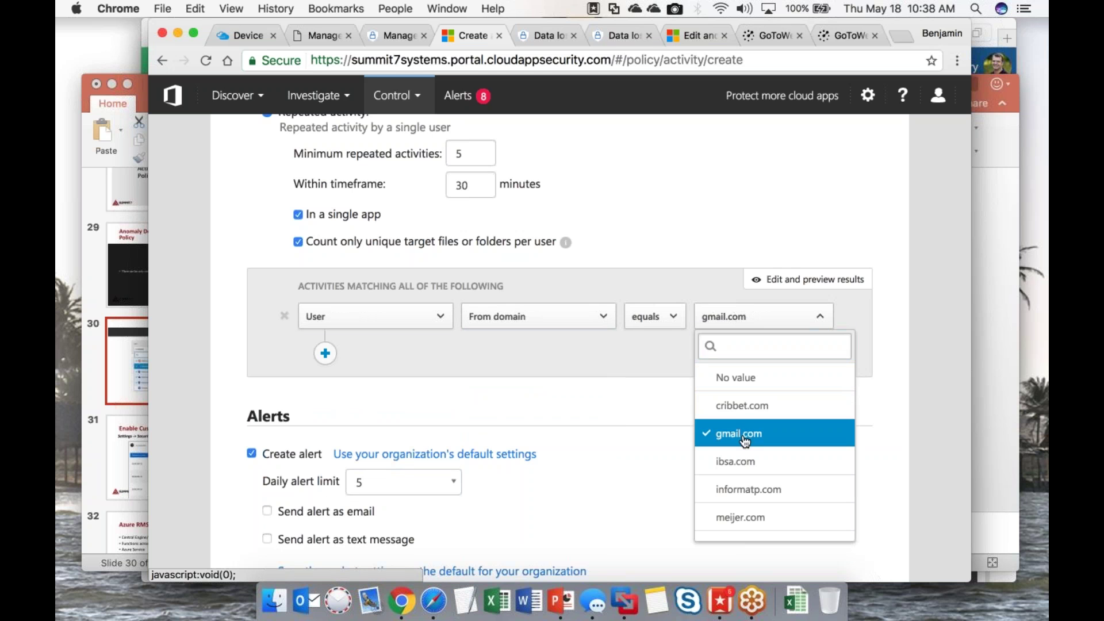
pyautogui.click(436, 368)
# Step: Add a second activity filter requiring that Administrative activity is True
pyautogui.click(325, 353)
pyautogui.click(390, 363)
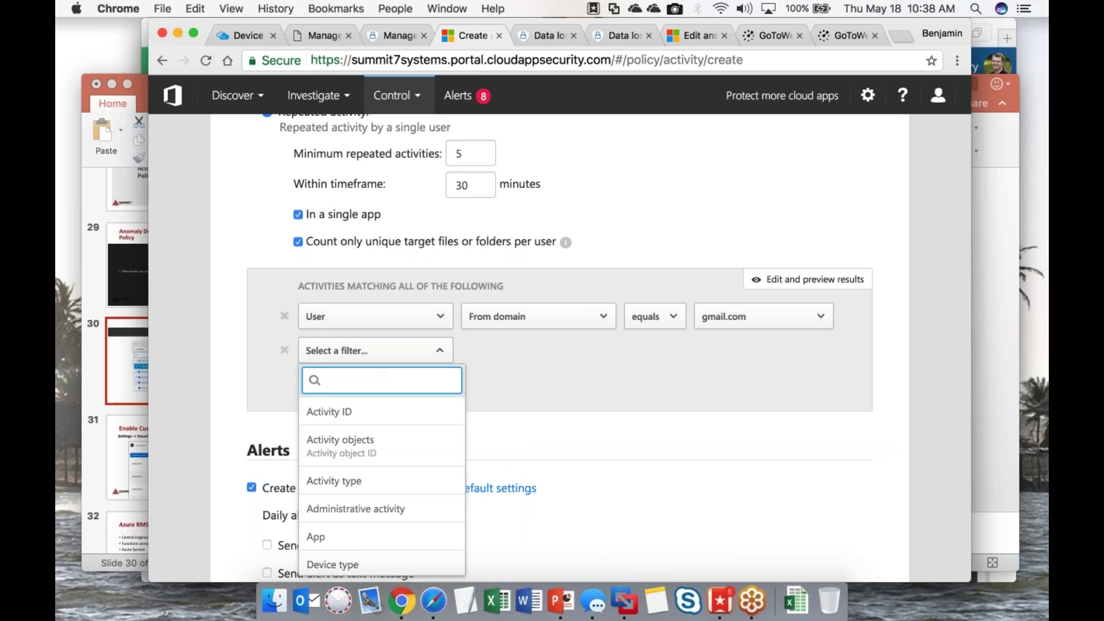
pyautogui.click(373, 508)
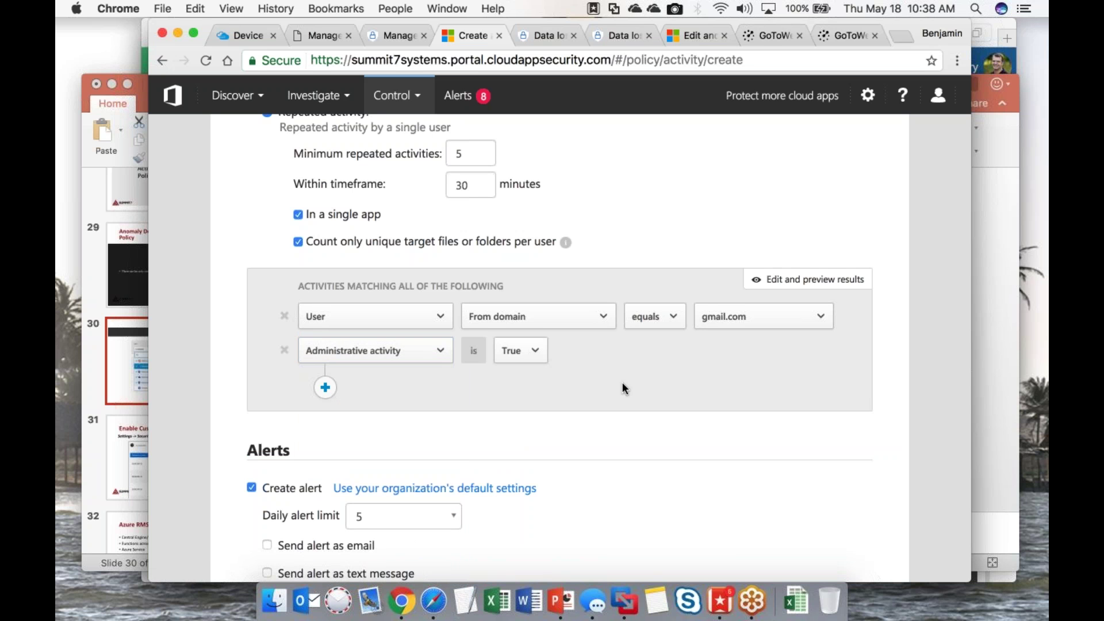
# Step: Review the policy's alert and governance sections and browse the filter types available for the first activity filter
pyautogui.scroll(-5, 506, 426)
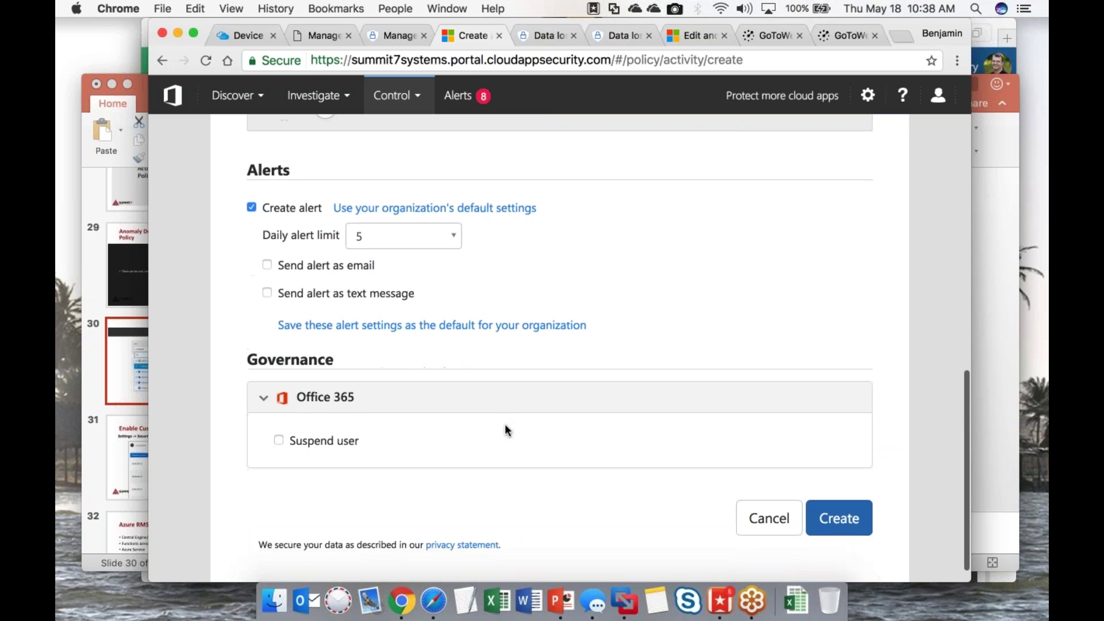
pyautogui.scroll(4, 655, 271)
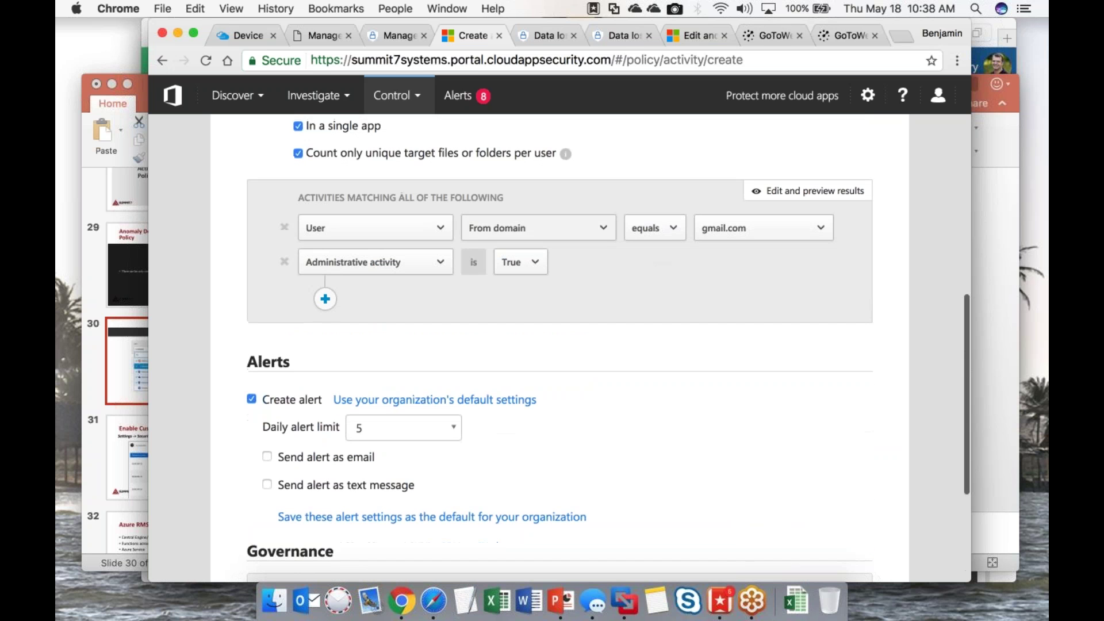
pyautogui.click(413, 230)
pyautogui.scroll(-4, 406, 391)
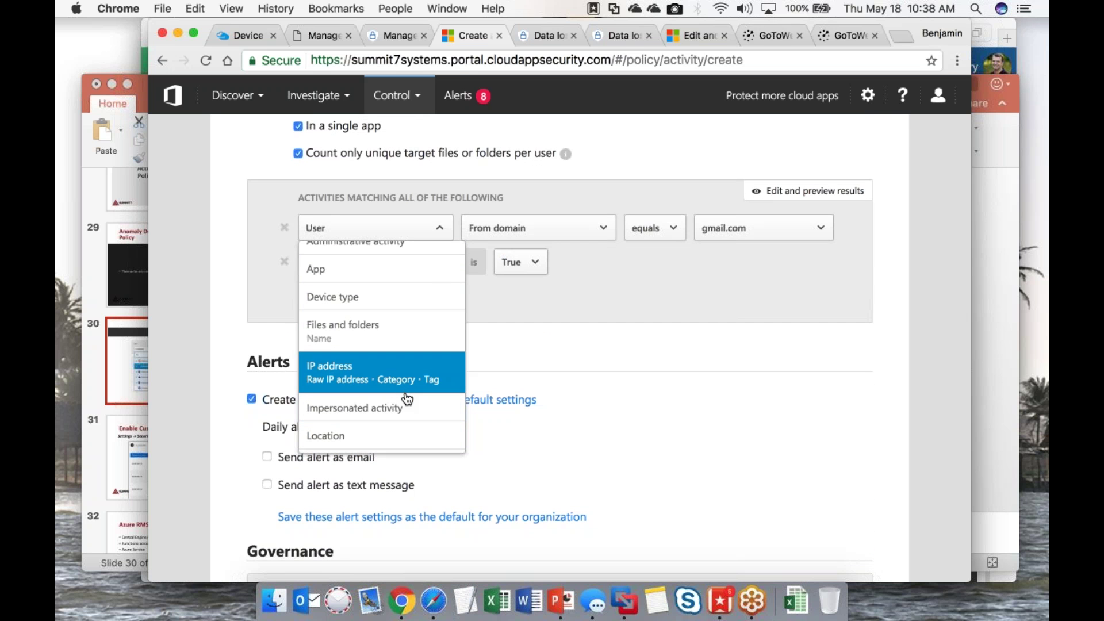
pyautogui.click(228, 285)
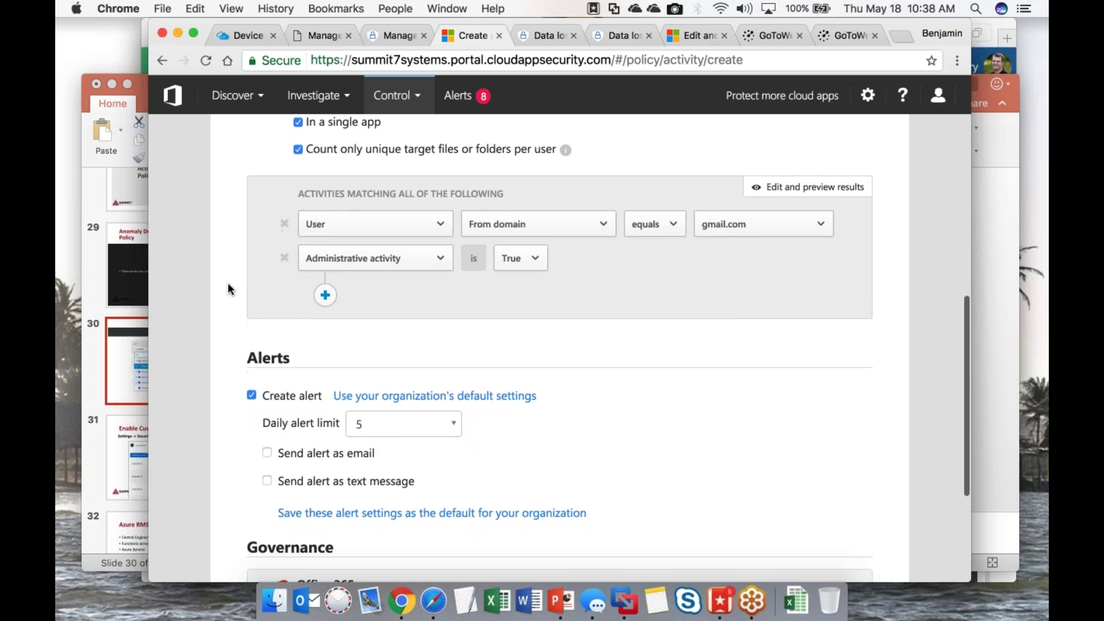
# Step: Try sending the policy's alert as email, then turn that off and enable Send alert as text message instead
pyautogui.scroll(-5, 228, 285)
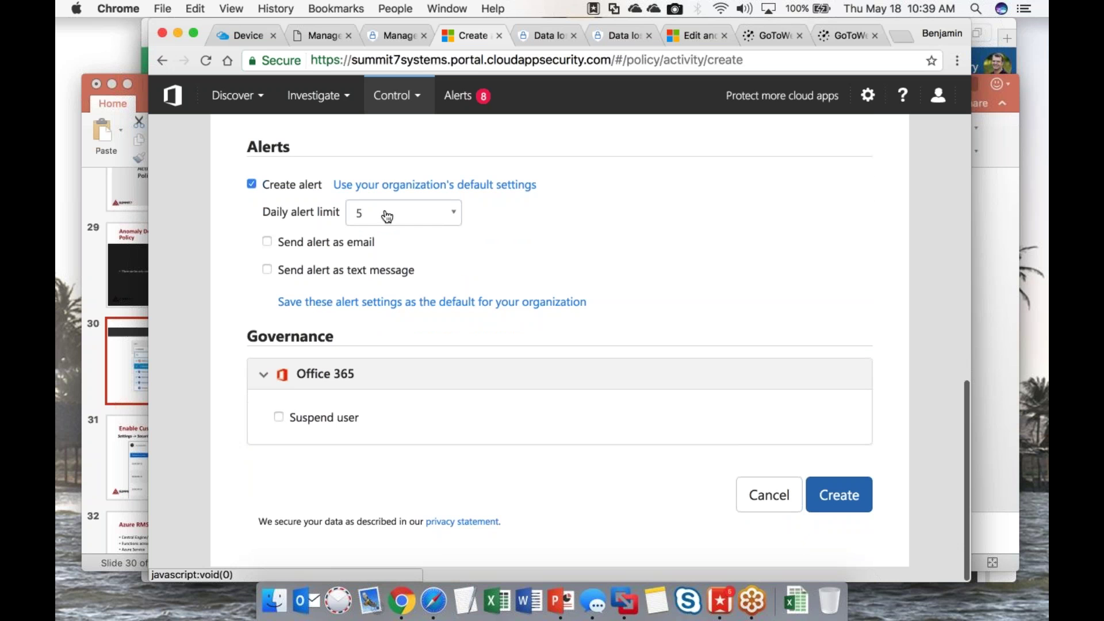
pyautogui.click(268, 243)
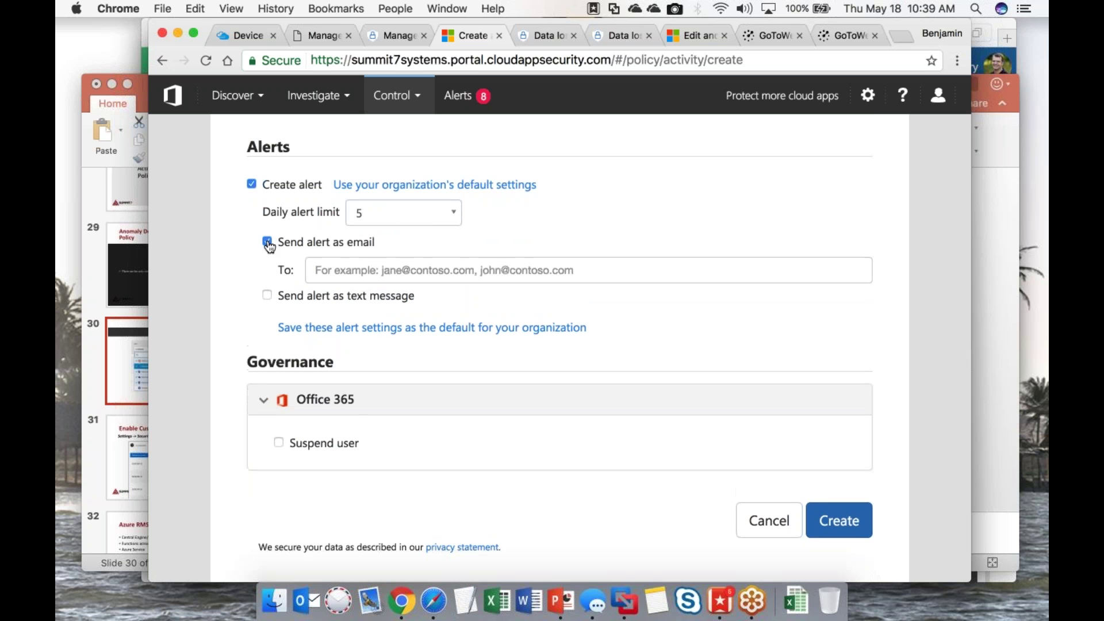
pyautogui.click(268, 242)
pyautogui.click(267, 270)
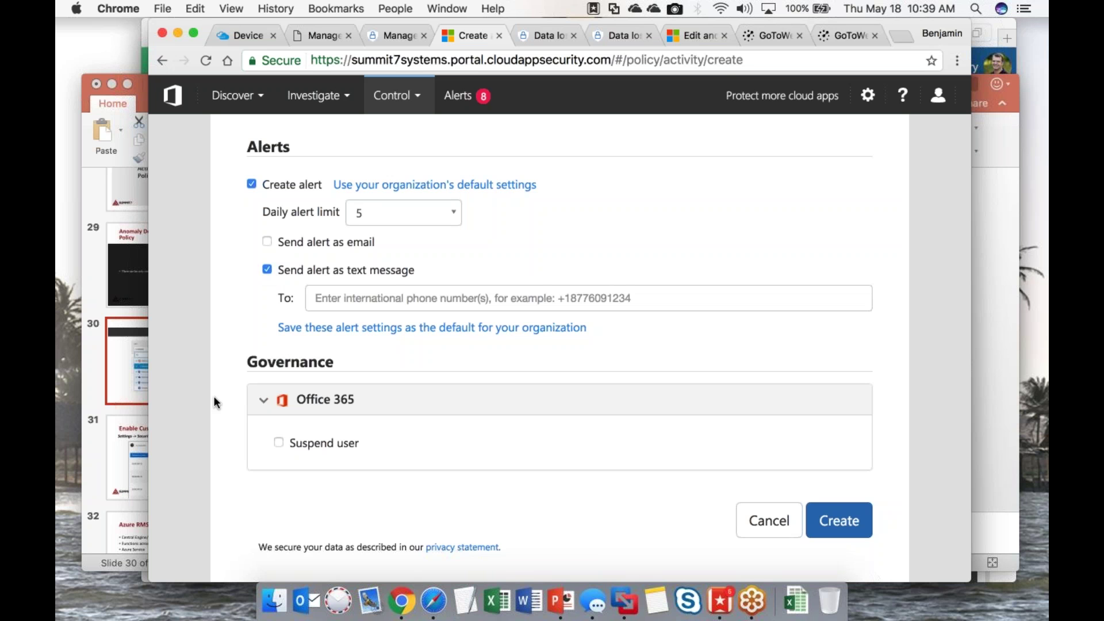
# Step: Try the Suspend user governance action for Office 365 and turn it off again
pyautogui.scroll(-1, 214, 400)
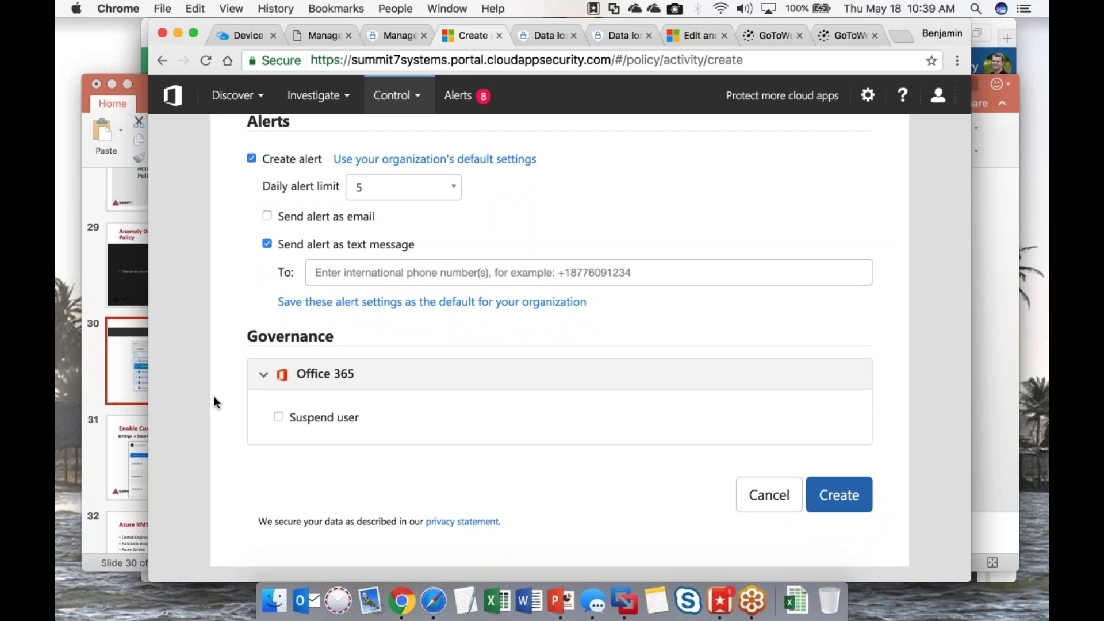
pyautogui.click(279, 418)
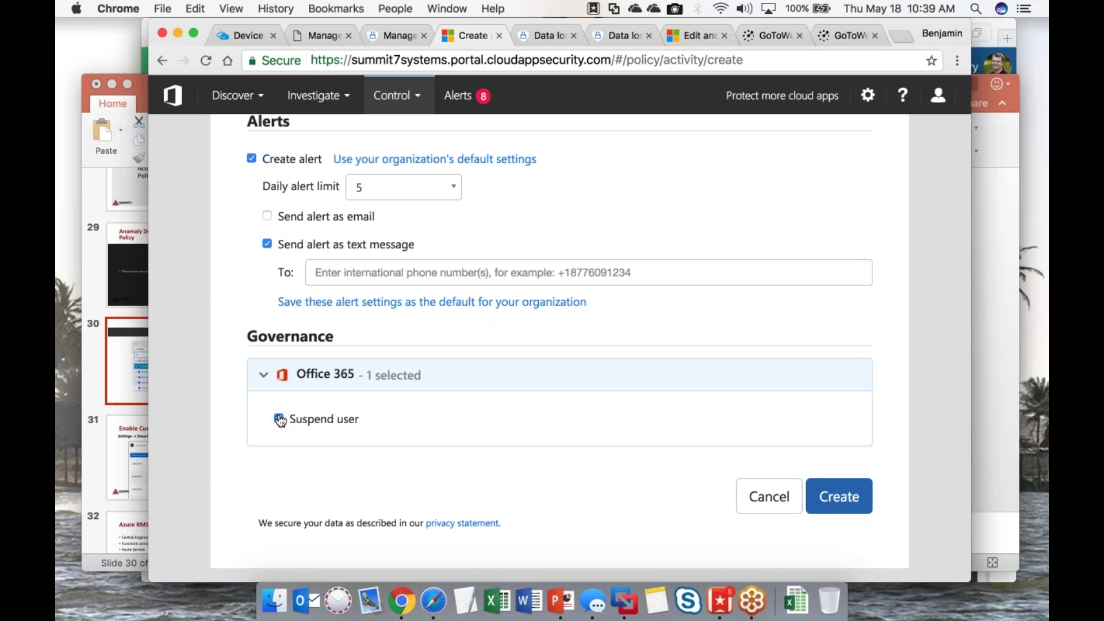
pyautogui.click(280, 420)
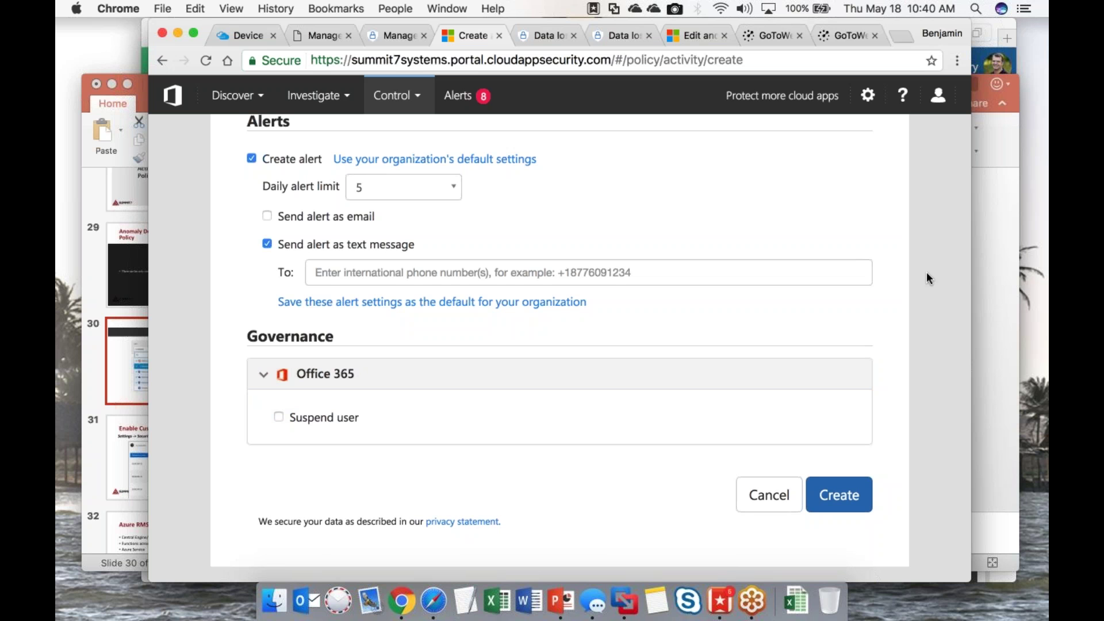
# Step: Leave the unsaved activity policy, discarding its changes, and open the Activity log
pyautogui.scroll(15, 927, 272)
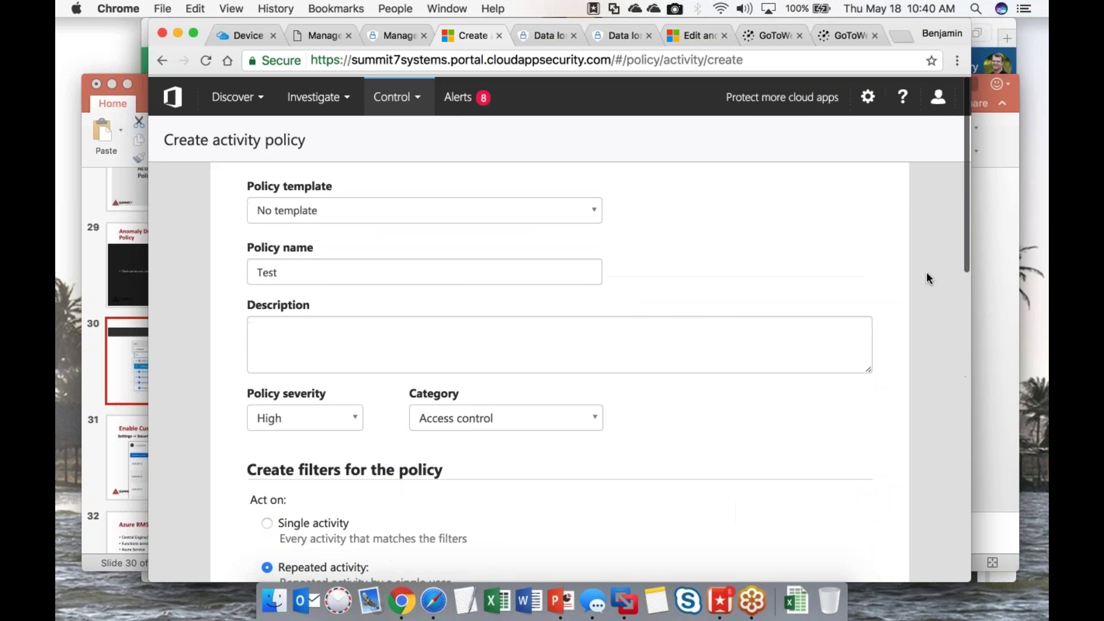
pyautogui.click(337, 98)
pyautogui.click(319, 131)
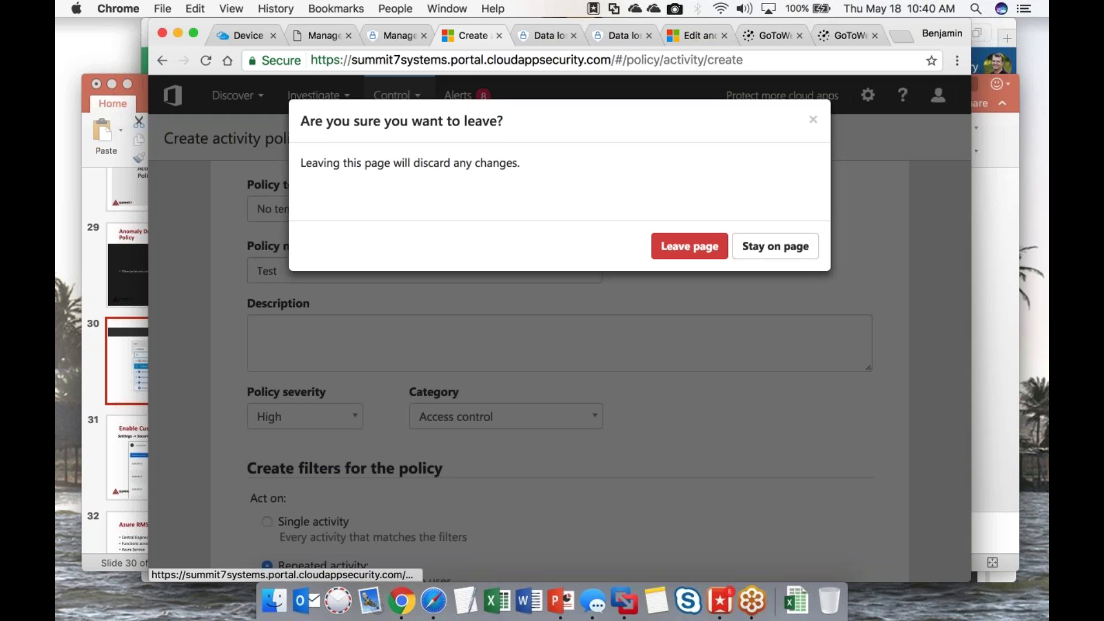
pyautogui.click(707, 252)
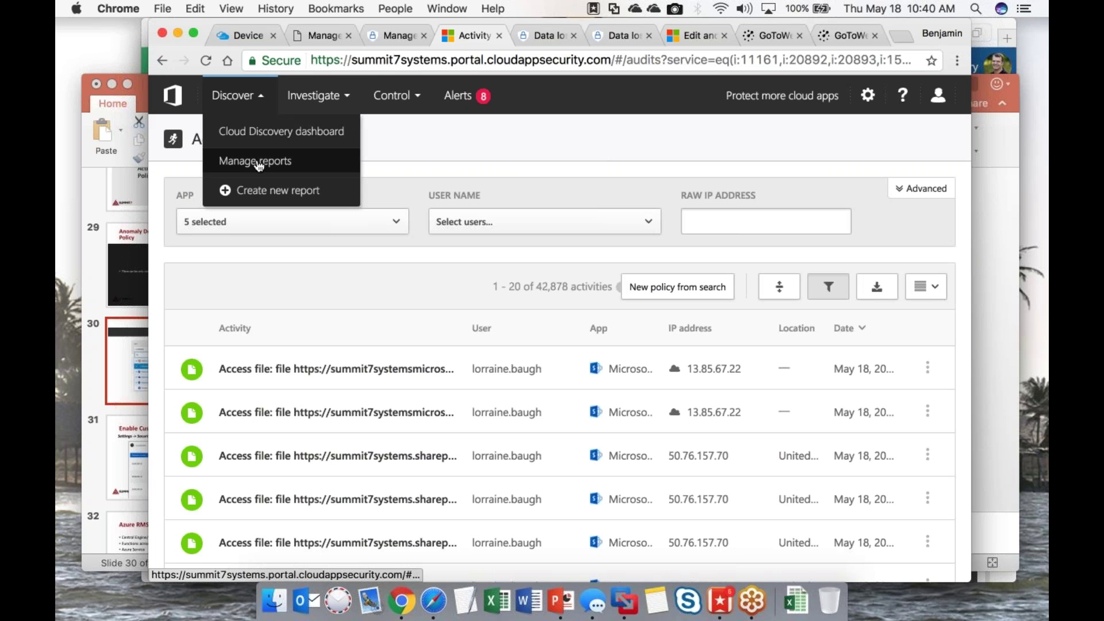
pyautogui.click(435, 135)
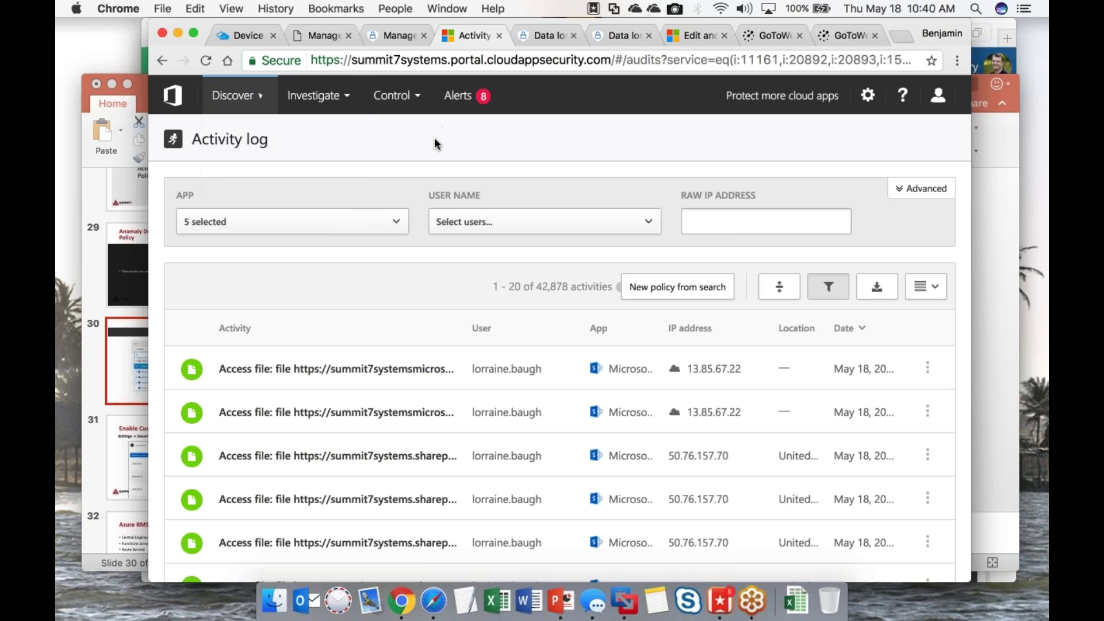
pyautogui.click(313, 96)
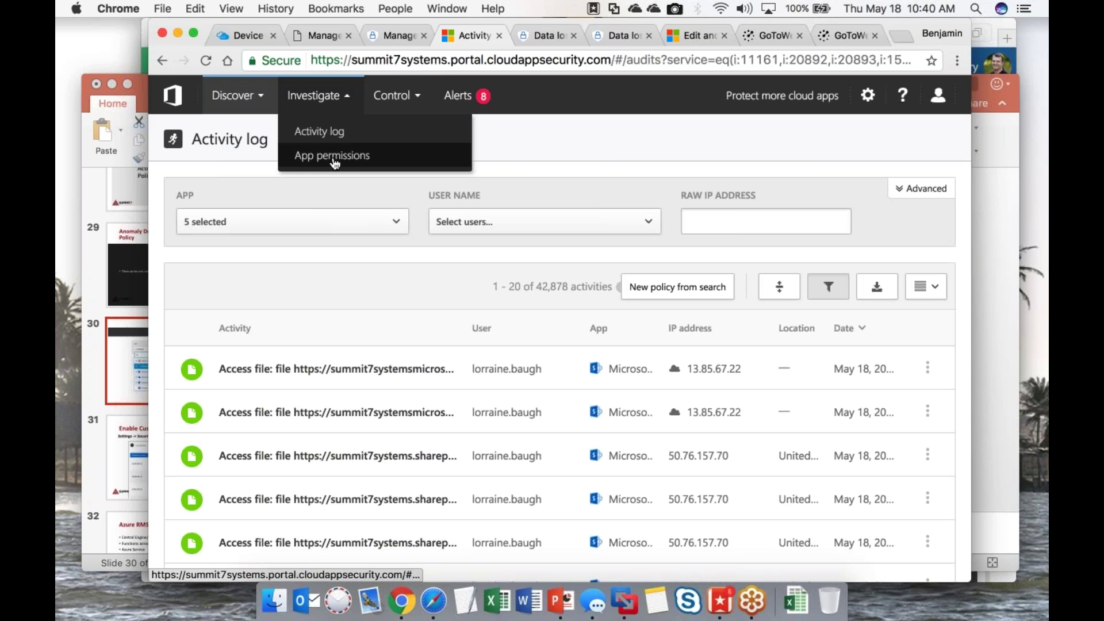
pyautogui.click(563, 123)
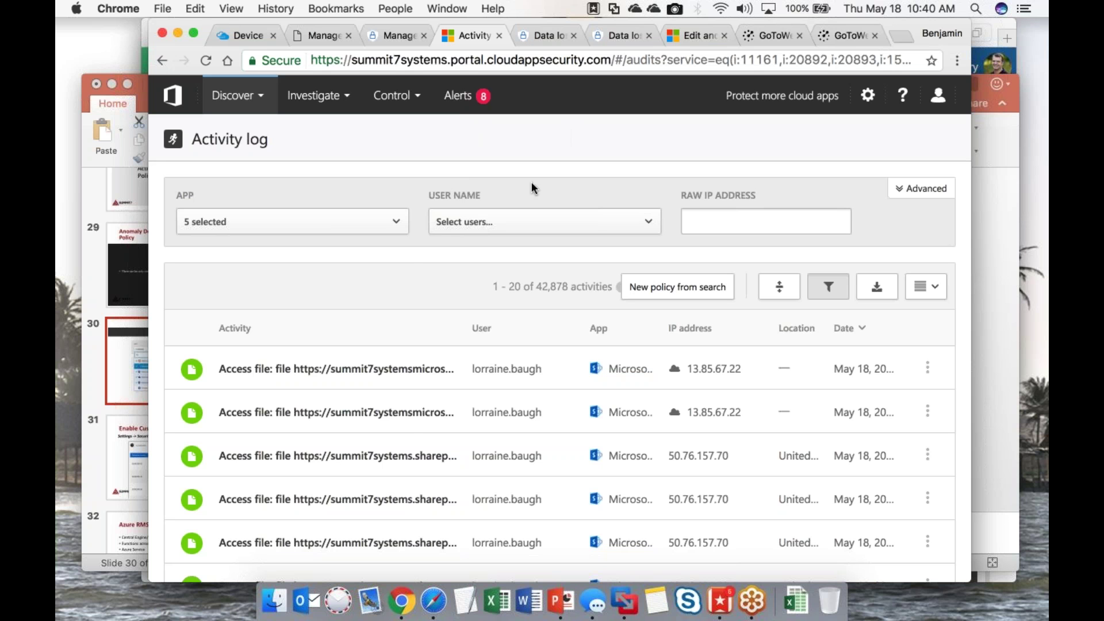
# Step: Limit the activity log's app filter to Microsoft SharePoint Online and Microsoft OneDrive for Business by deselecting Microsoft Teams, Microsoft Exchange Online and Office 365
pyautogui.click(377, 222)
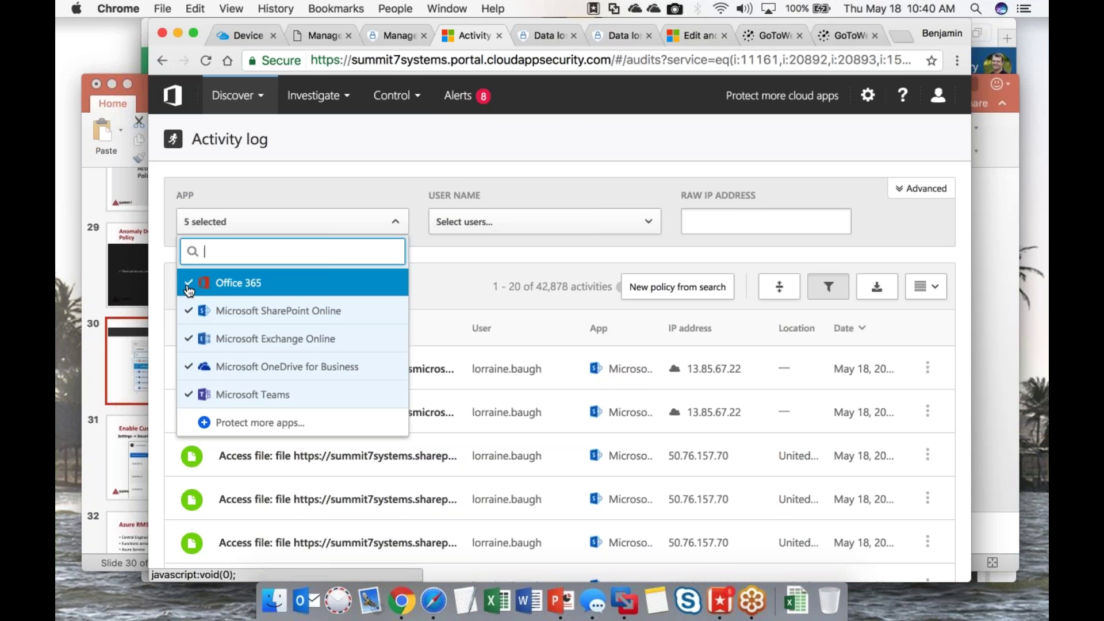
pyautogui.click(188, 395)
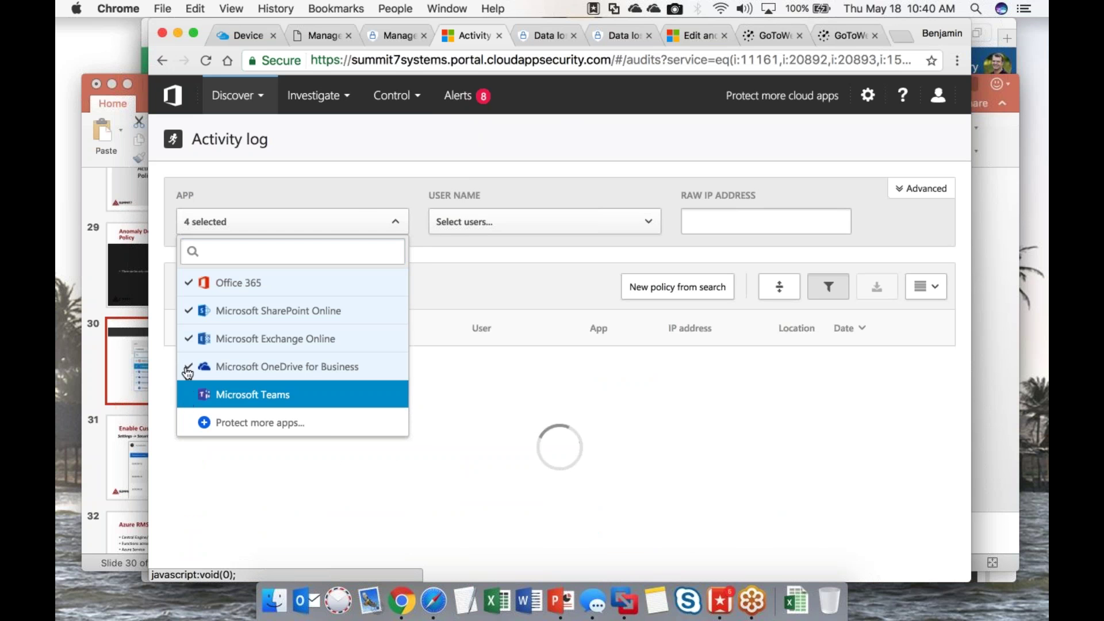
pyautogui.click(189, 340)
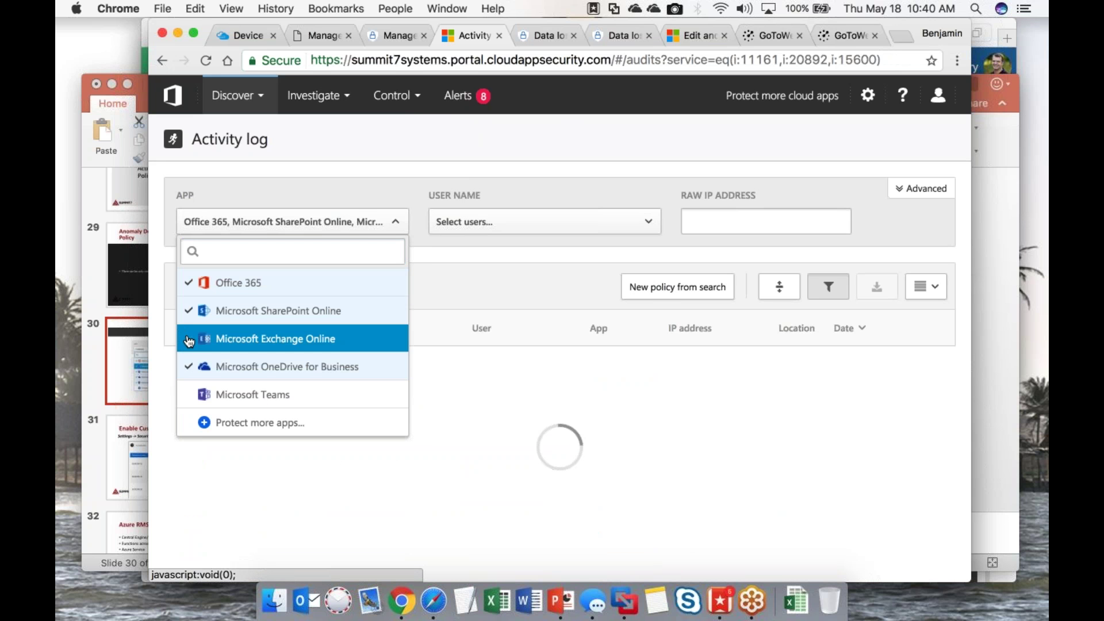
pyautogui.click(188, 283)
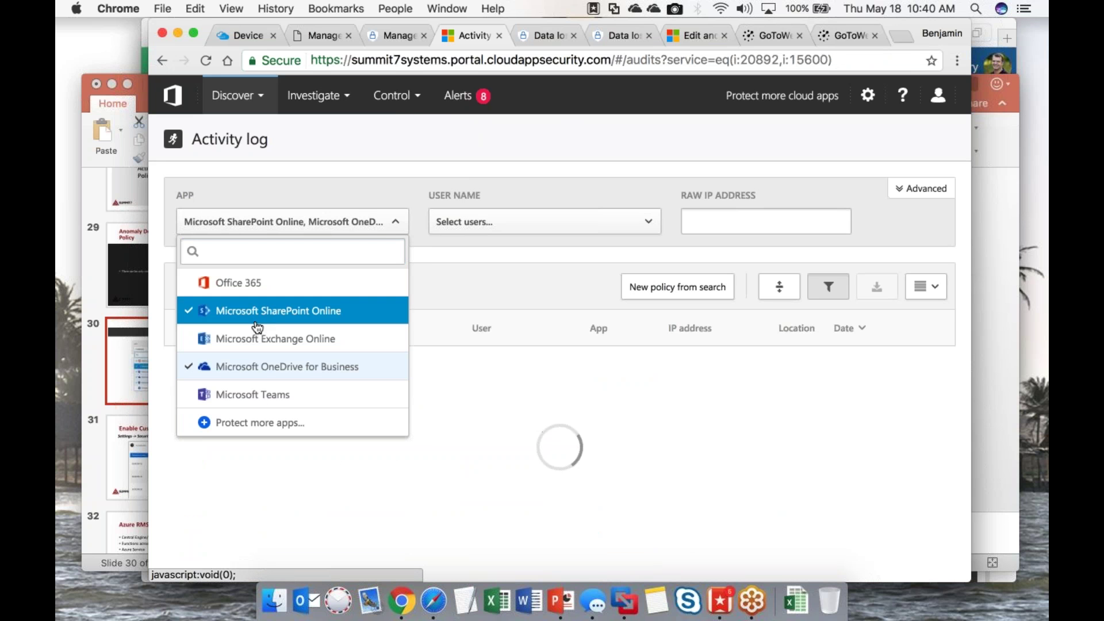
pyautogui.click(581, 168)
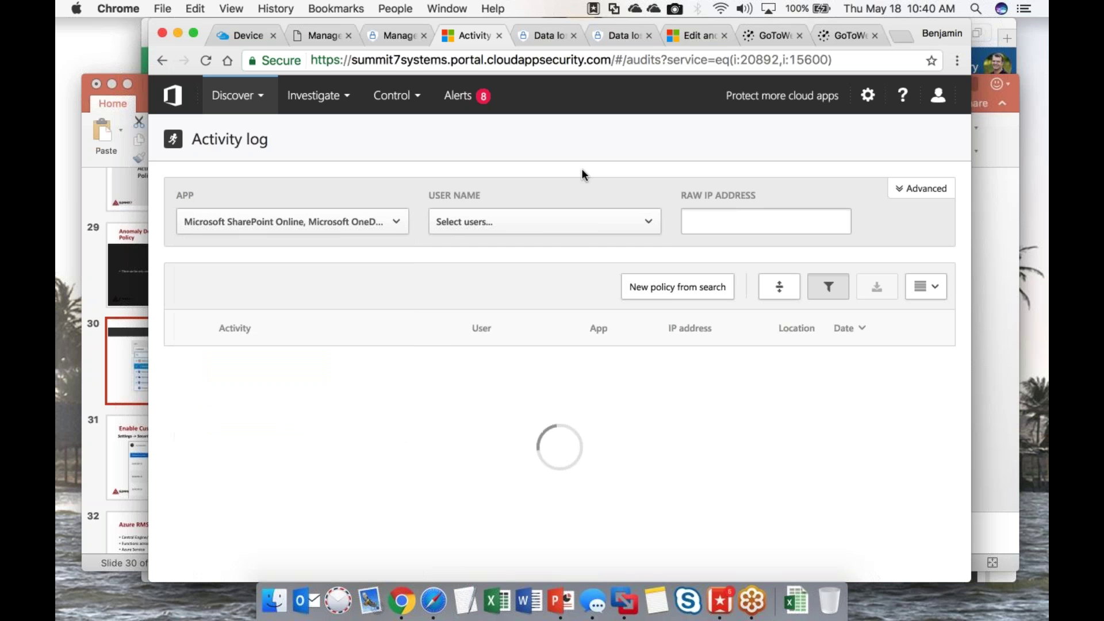
# Step: Browse the user names available for the activity log filter, try the second numeric account, and clear that selection
pyautogui.click(540, 222)
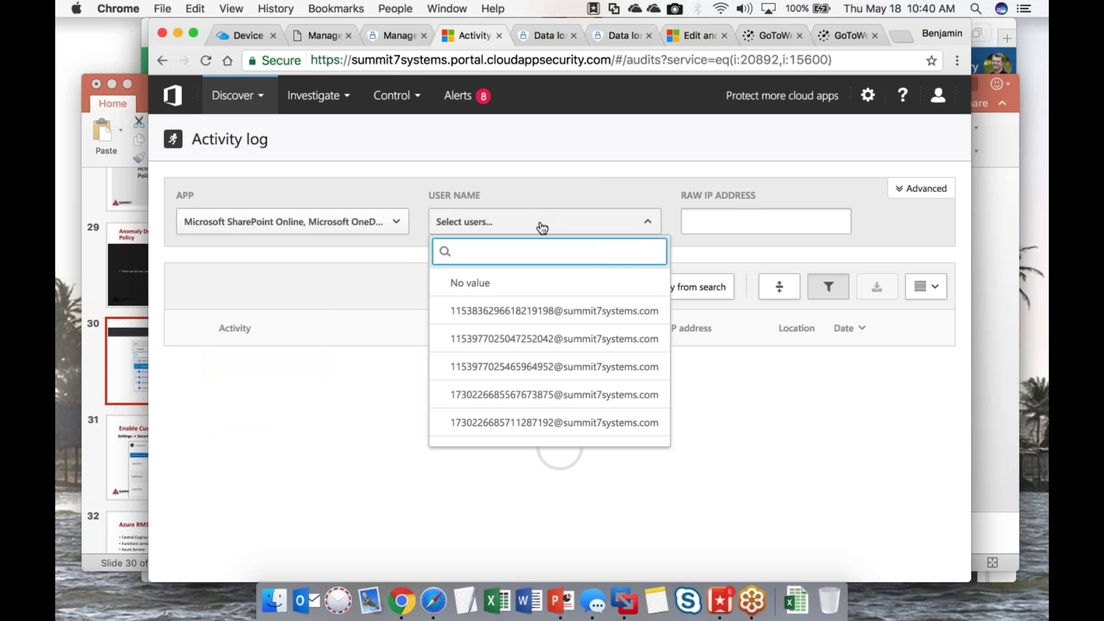
pyautogui.scroll(-5, 545, 348)
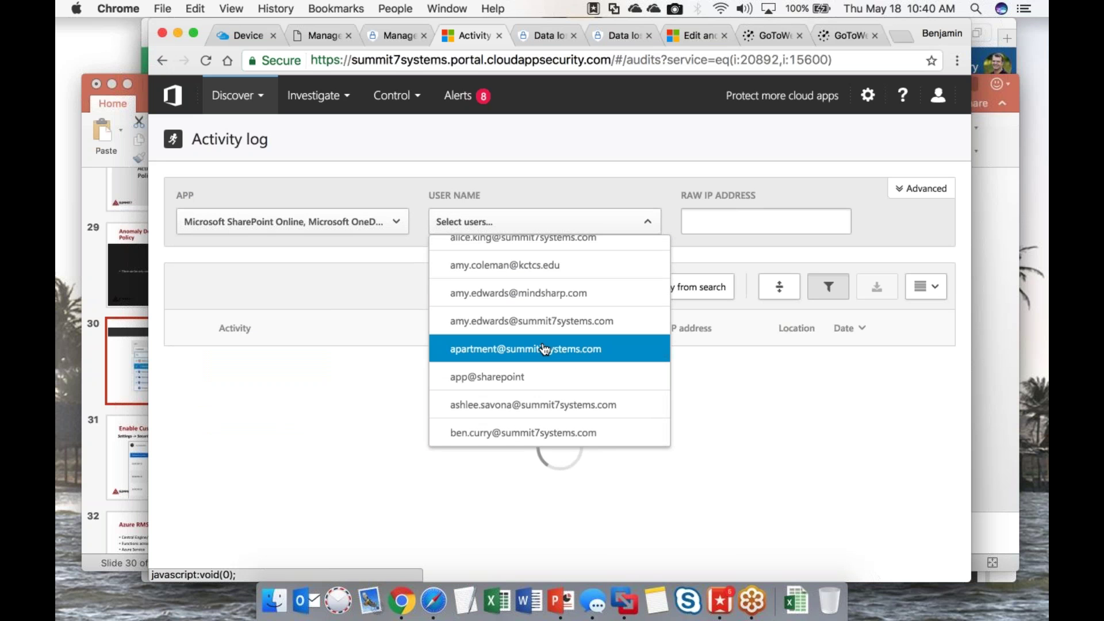
pyautogui.scroll(5, 544, 349)
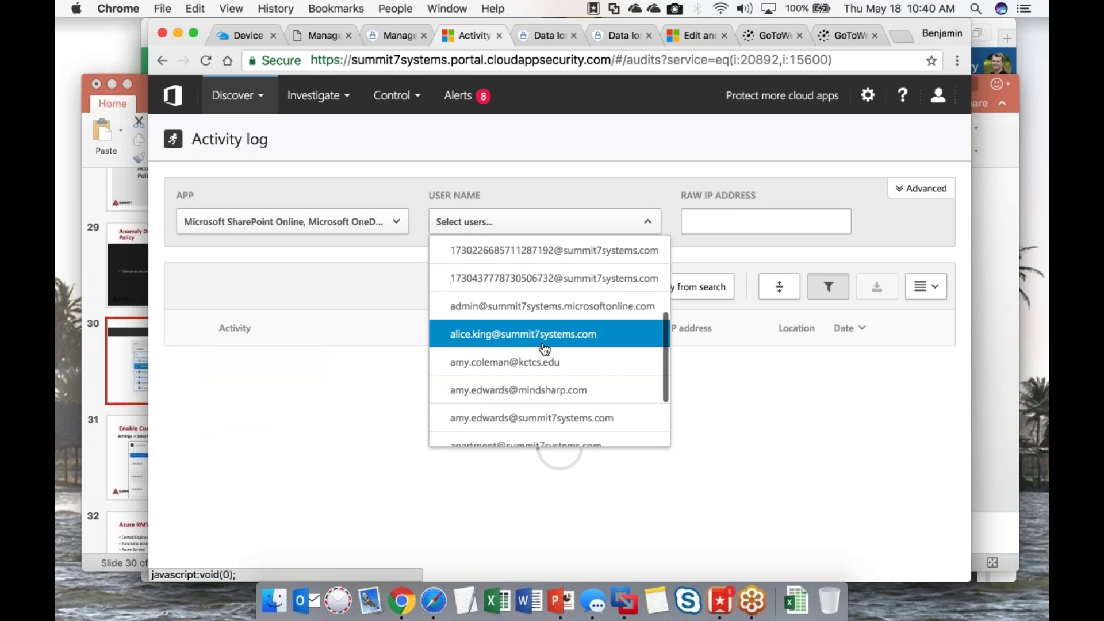
pyautogui.scroll(3, 544, 349)
pyautogui.click(544, 343)
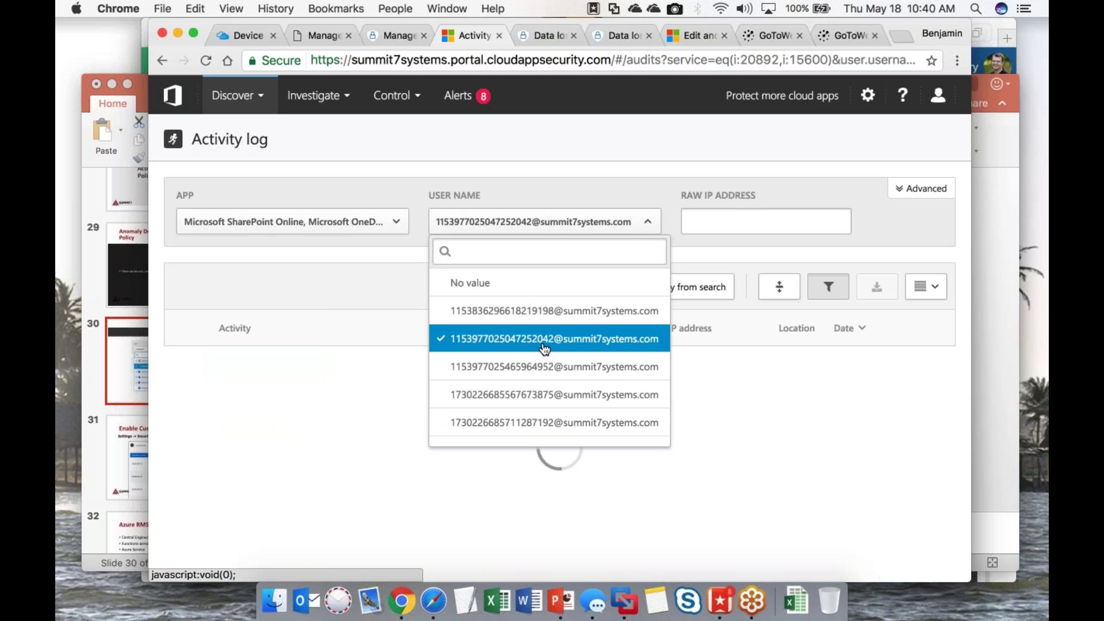
pyautogui.click(544, 344)
pyautogui.click(514, 148)
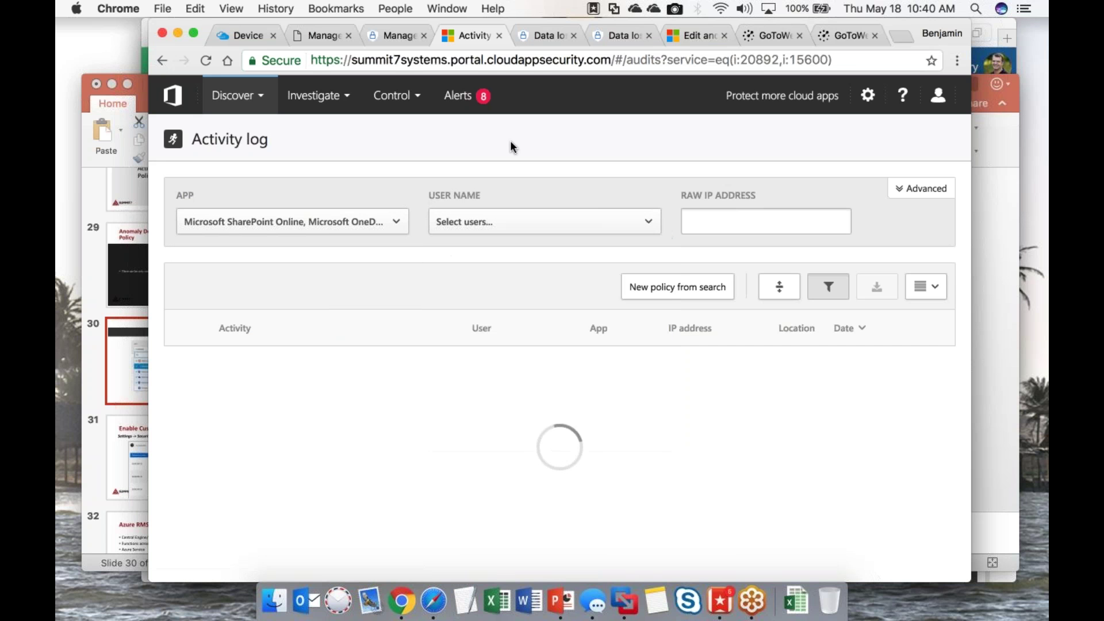
# Step: Filter the activity log by the first numeric user account listed under No value
pyautogui.click(500, 223)
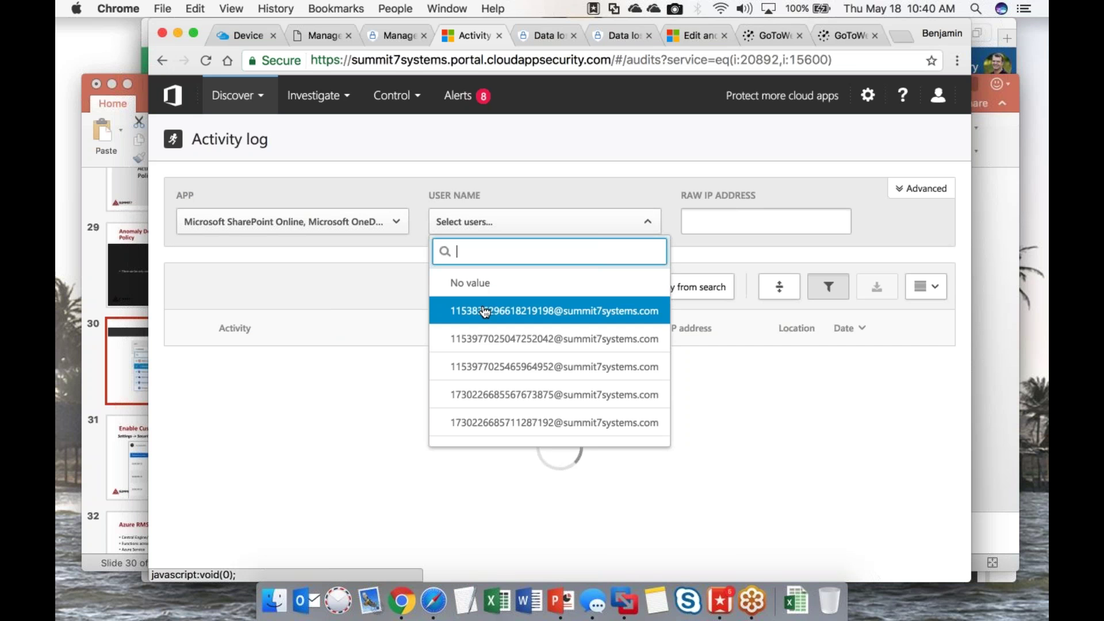
pyautogui.click(485, 311)
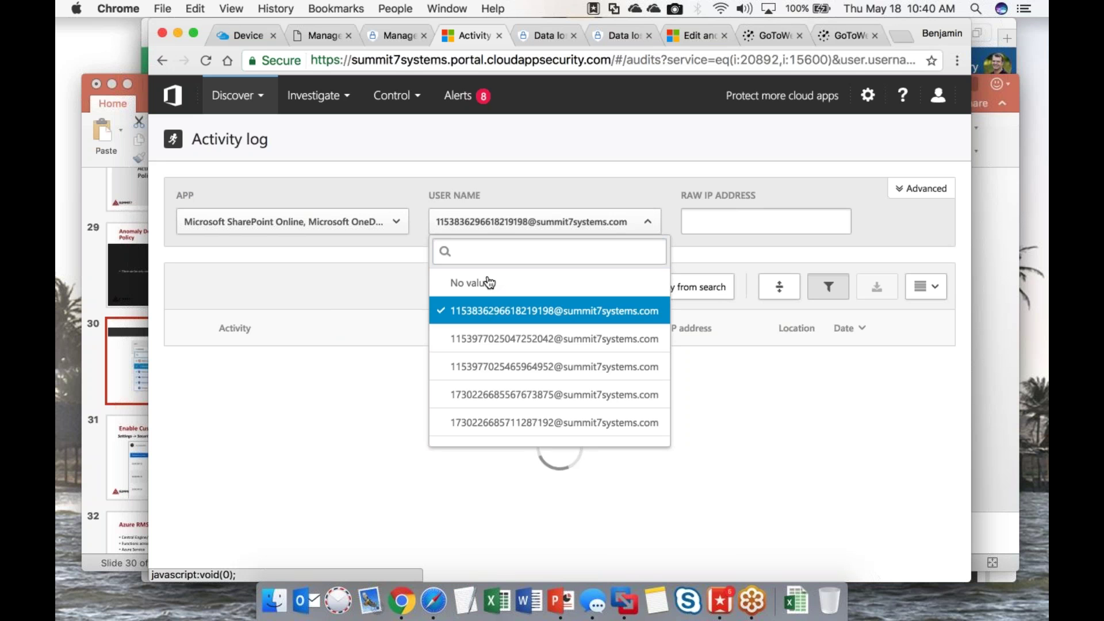
pyautogui.click(547, 173)
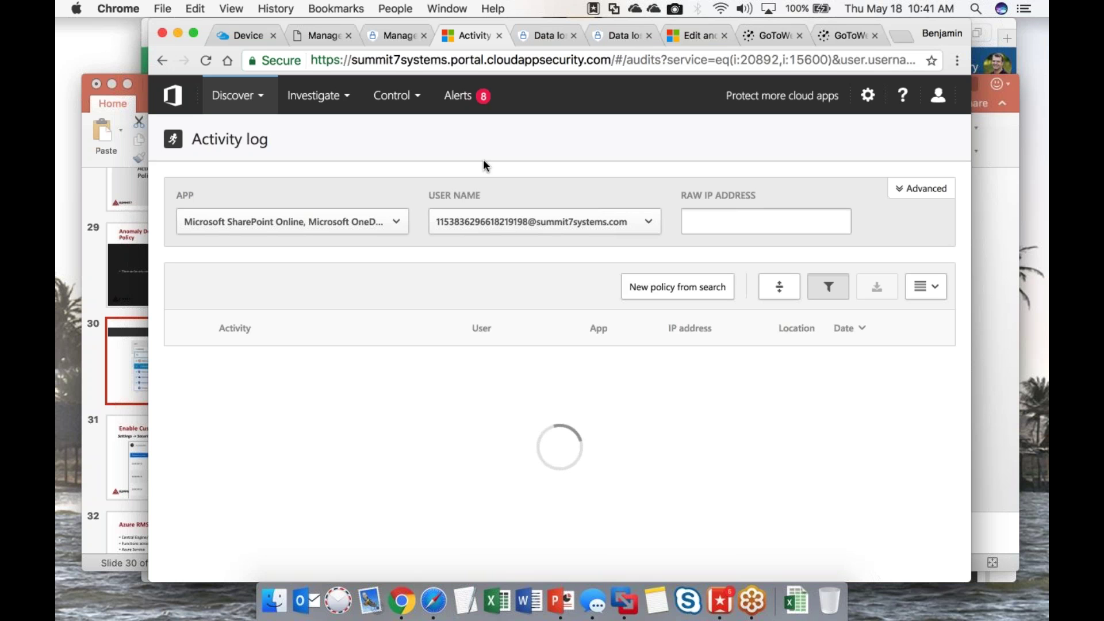
# Step: Look through the open alerts and examine the details of the most recent Impossible travel activity alert
pyautogui.click(468, 100)
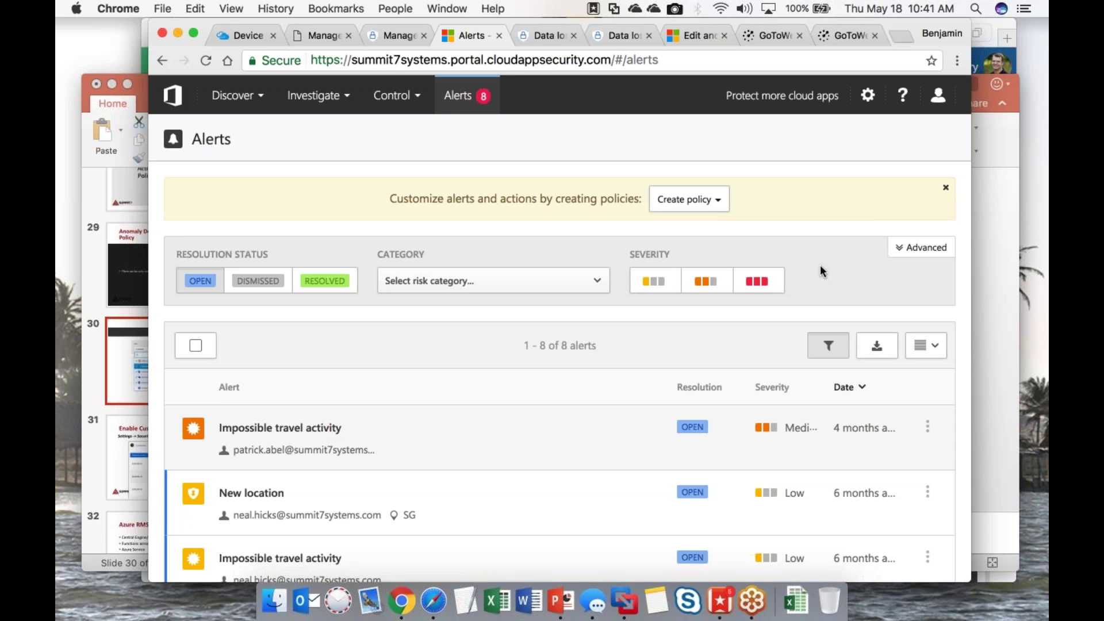
pyautogui.scroll(-5, 820, 264)
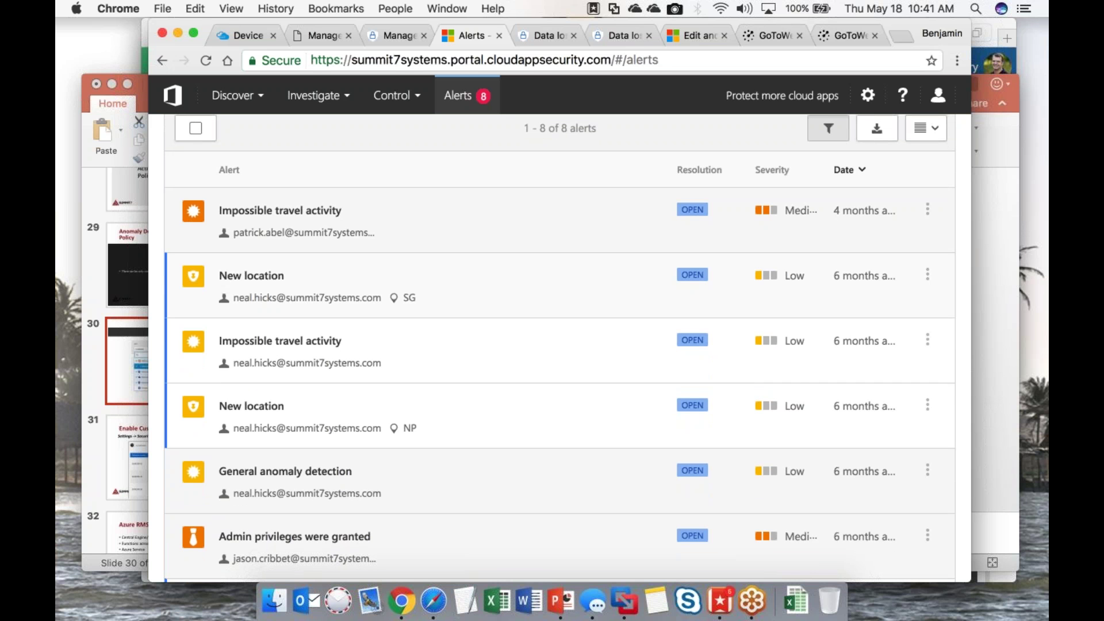
pyautogui.click(370, 226)
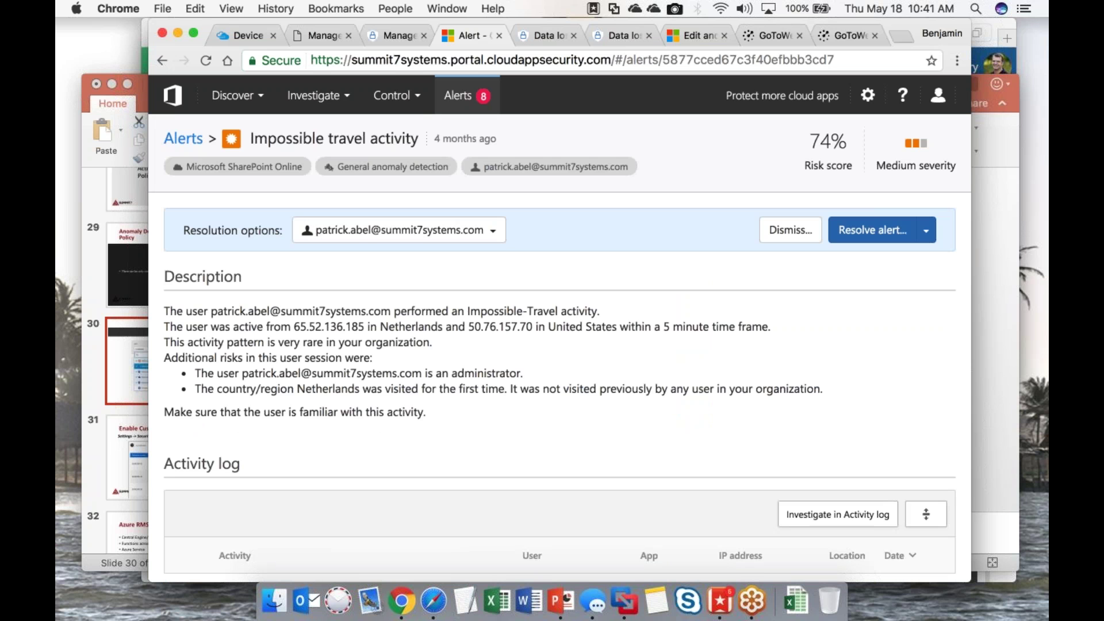
pyautogui.scroll(-5, 595, 375)
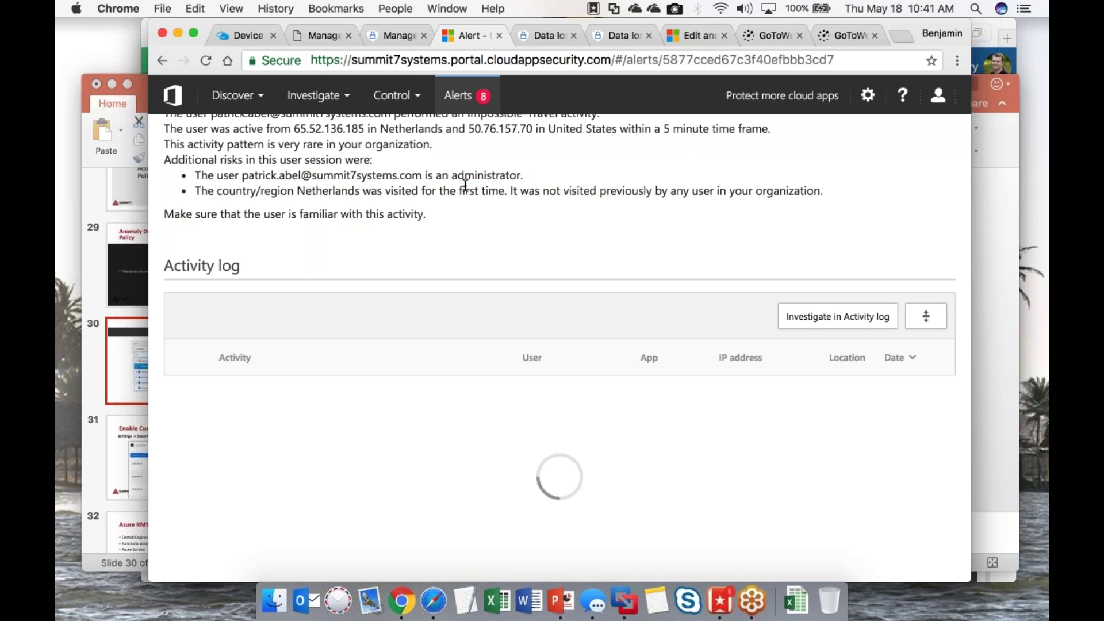
pyautogui.scroll(-1, 466, 185)
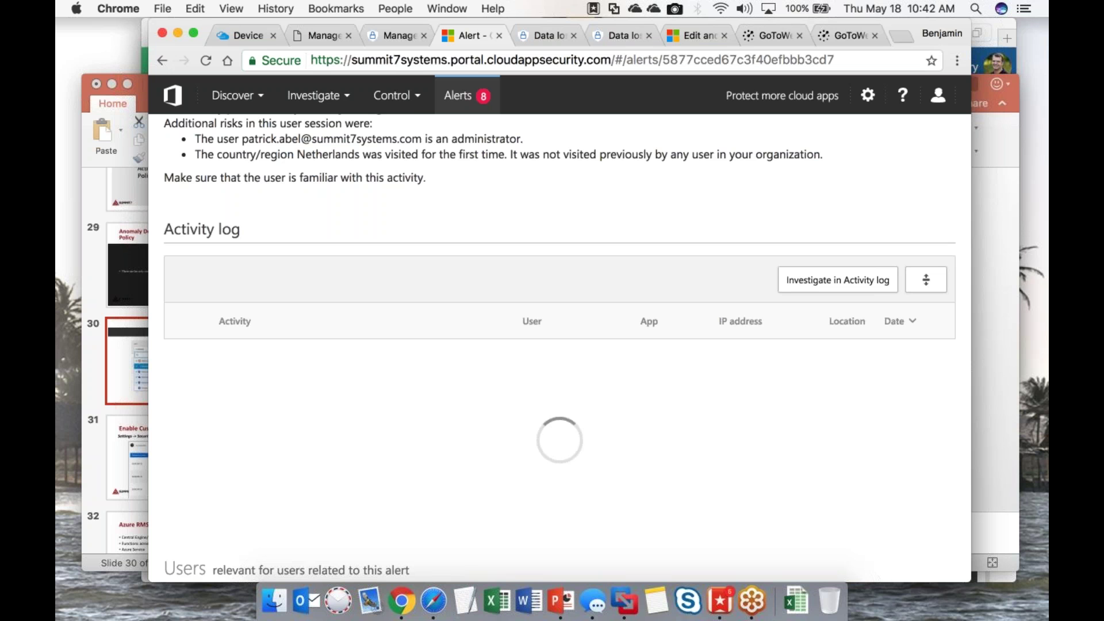
# Step: Switch to the PowerPoint presentation at the Reporting and Activity Logs slide
pyautogui.click(123, 346)
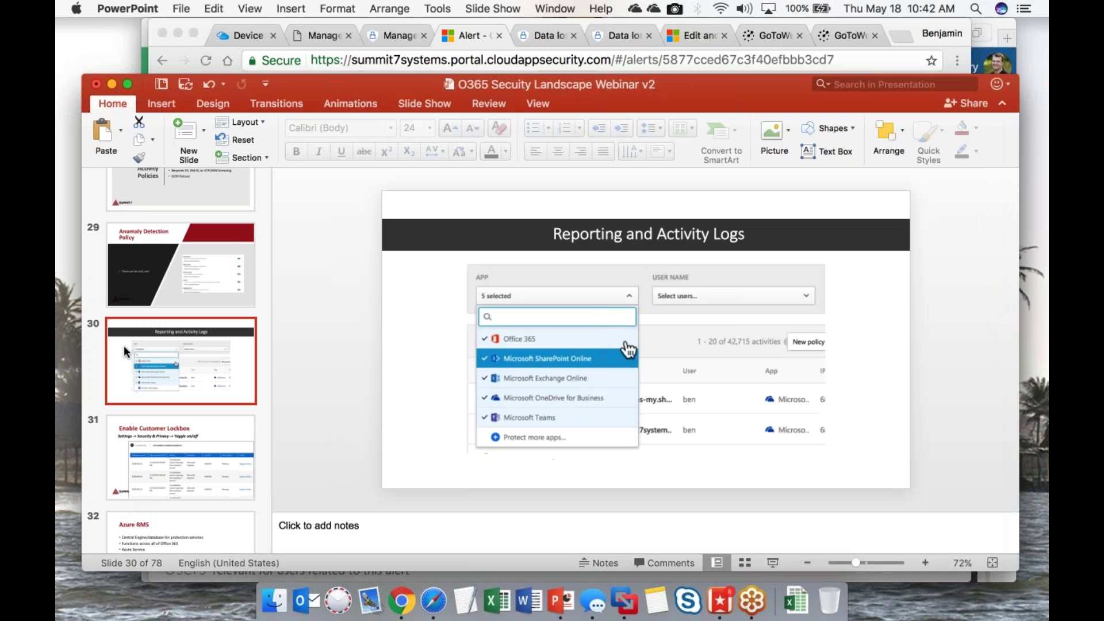
# Step: Present the slides from Reporting and Activity Logs through Enable Customer Lockbox to Azure Information Protection Track & Revoke
pyautogui.click(773, 563)
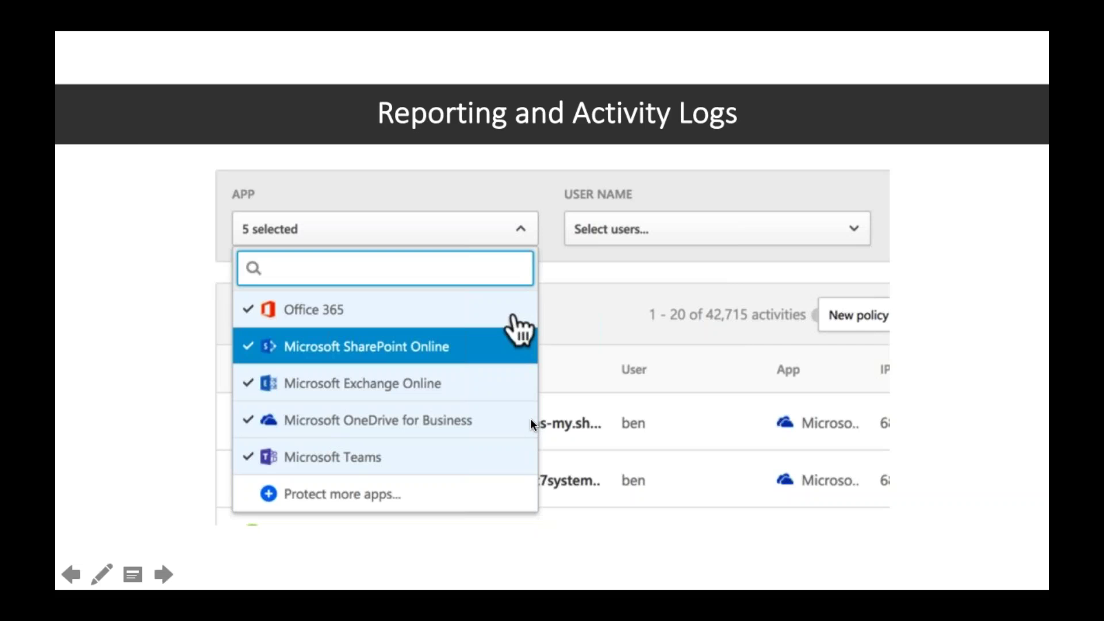
pyautogui.click(531, 420)
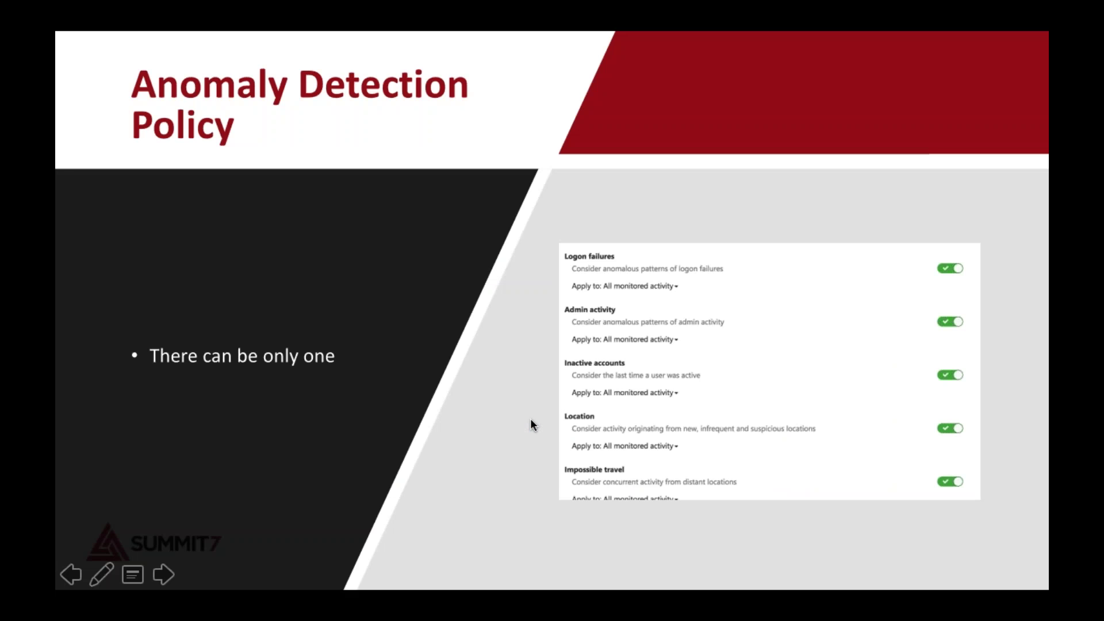
pyautogui.scroll(1, 530, 419)
pyautogui.scroll(-2, 530, 419)
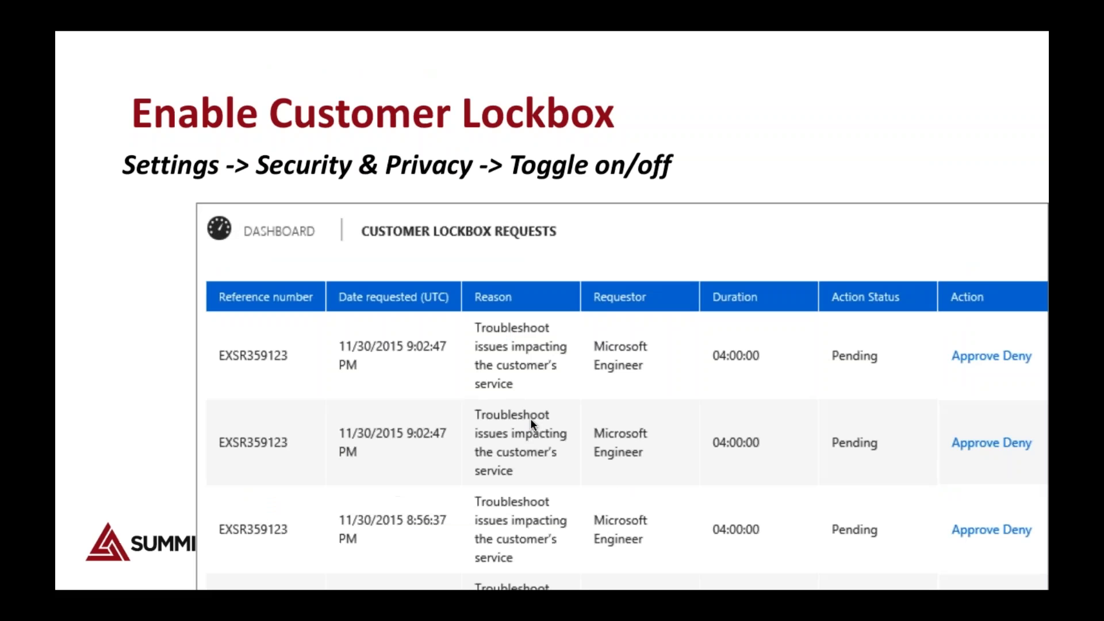
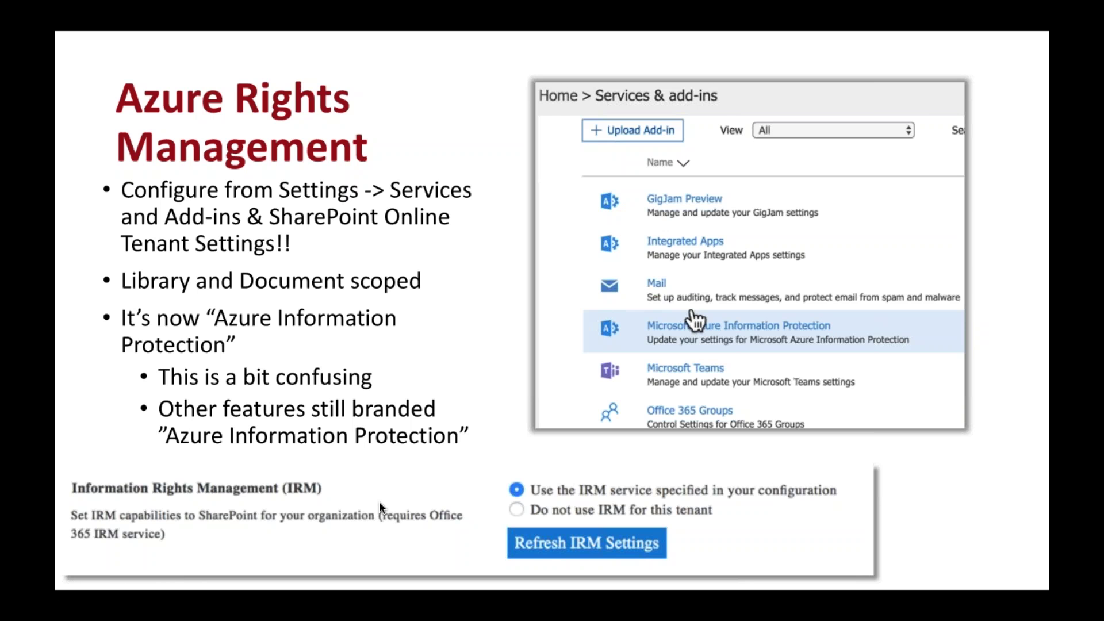
pyautogui.press('Right')
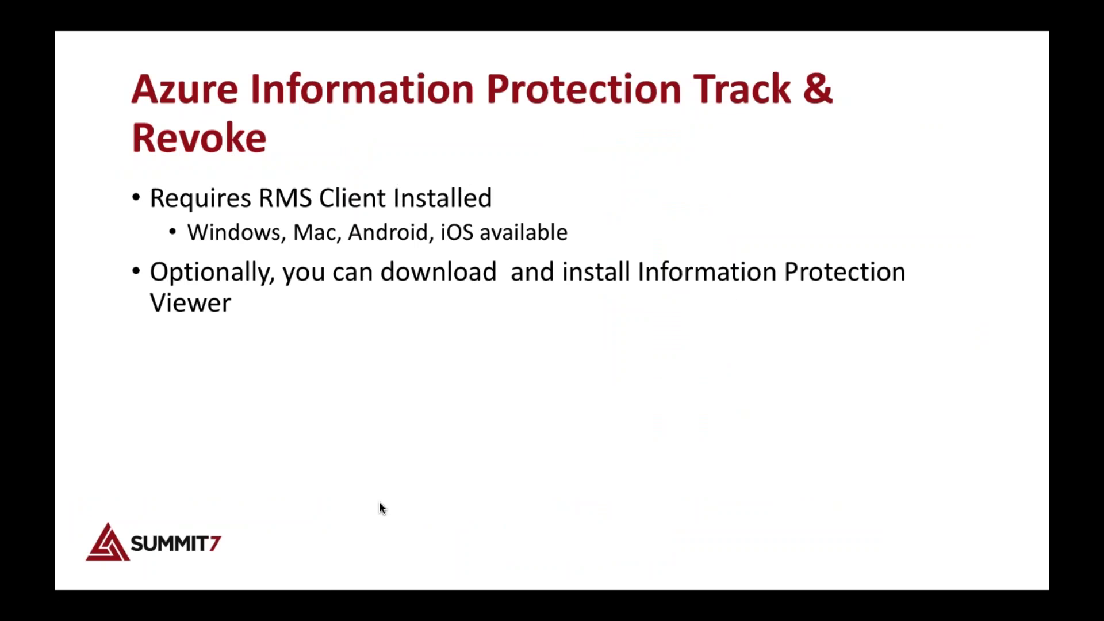
# Step: Leave the slide show and switch to the Holiday_Leave_Policy.docx document in Word on the Windows desktop
pyautogui.press('Escape')
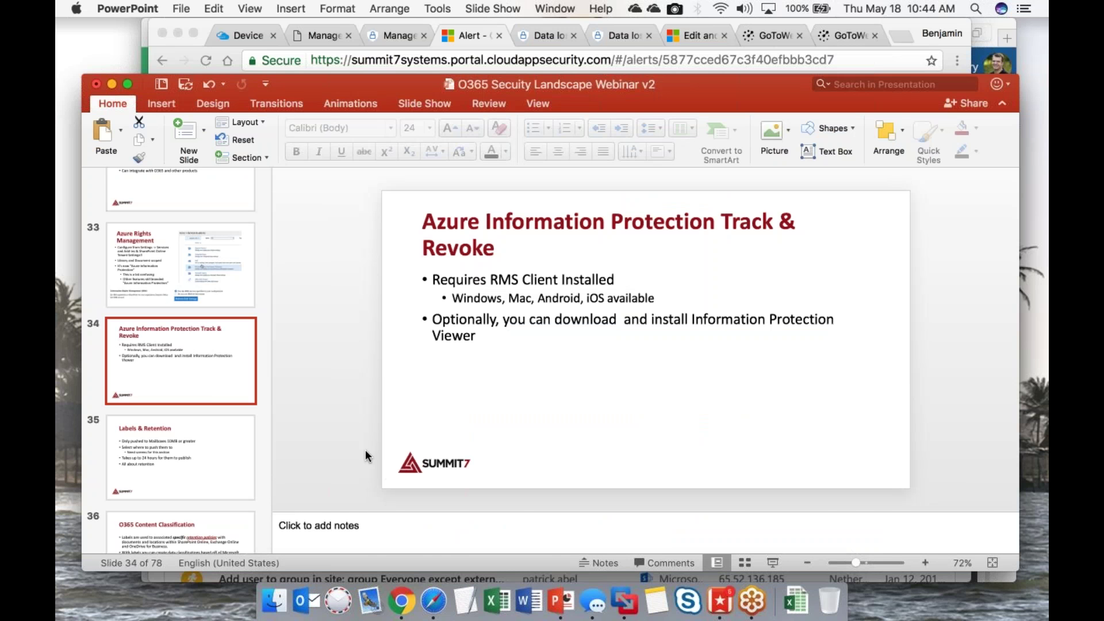
pyautogui.click(398, 598)
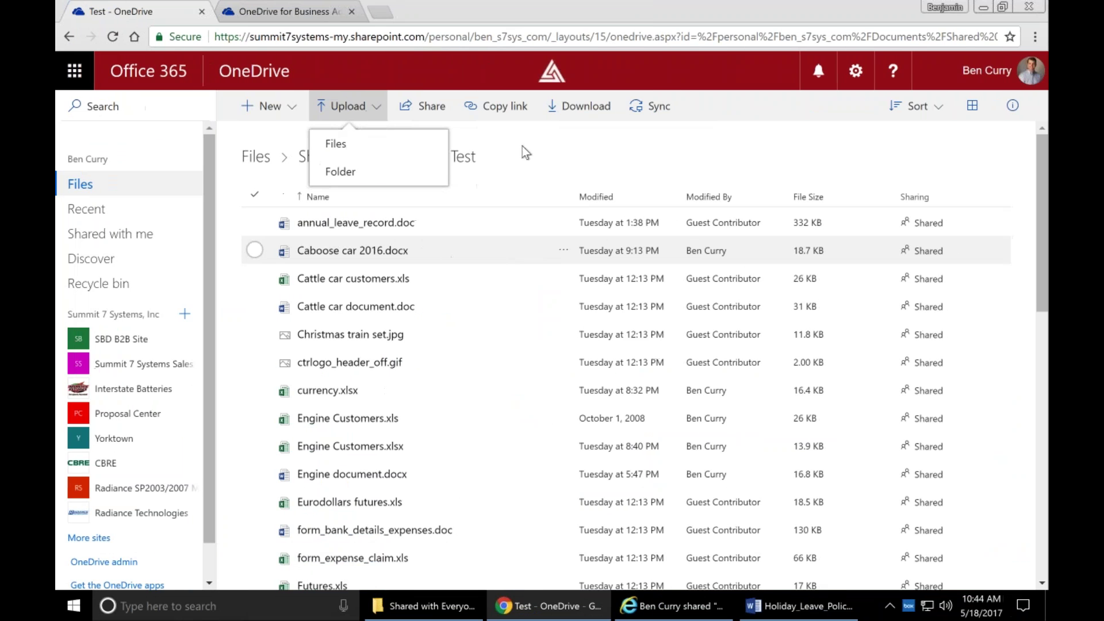
pyautogui.click(529, 147)
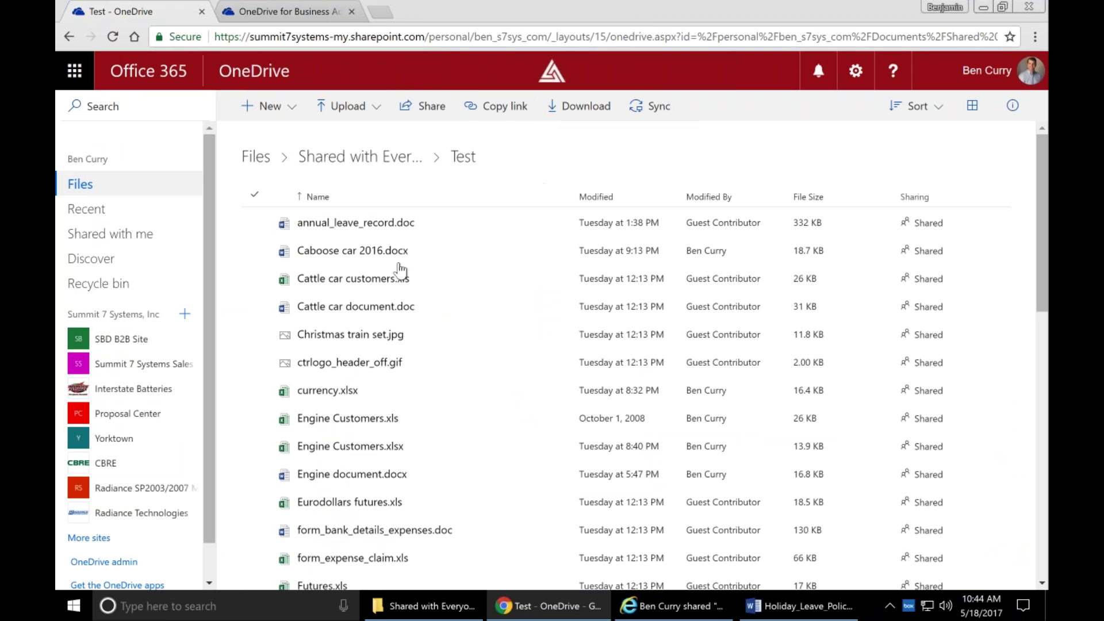
pyautogui.click(822, 609)
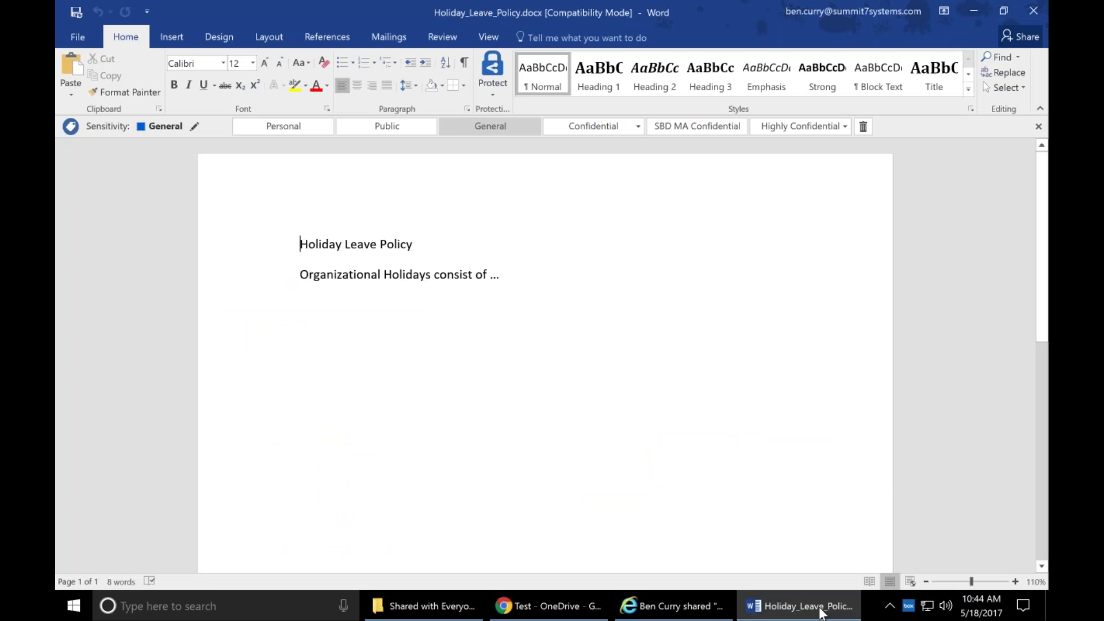
pyautogui.click(653, 394)
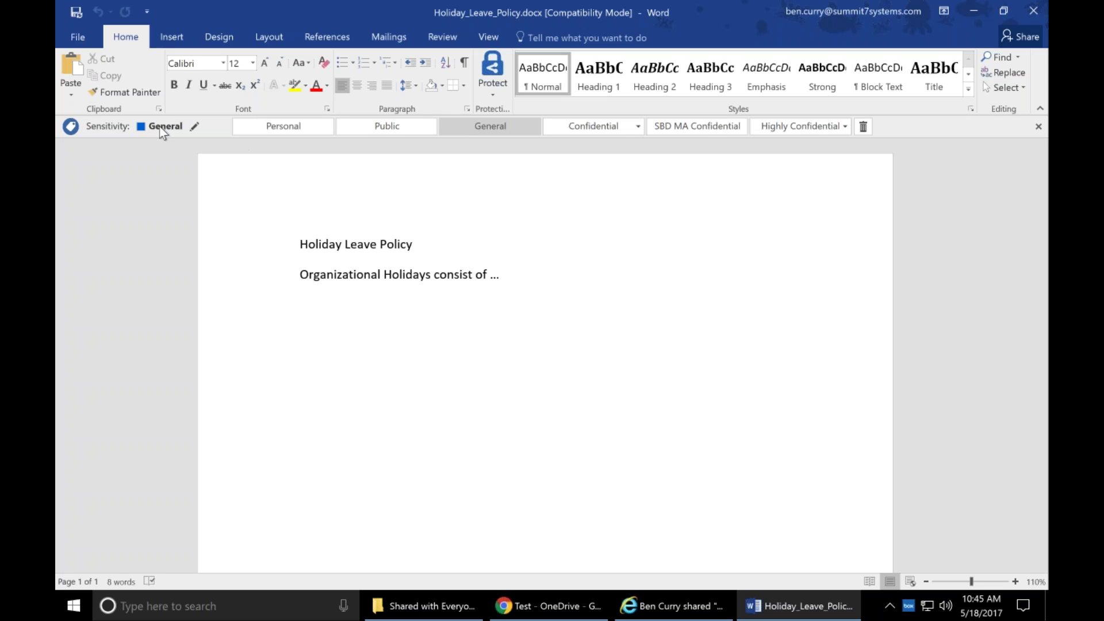
# Step: View the General label's description, set the document's sensitivity to Confidential \ Anyone (not protected), and show the label choices again
pyautogui.moveTo(161, 131)
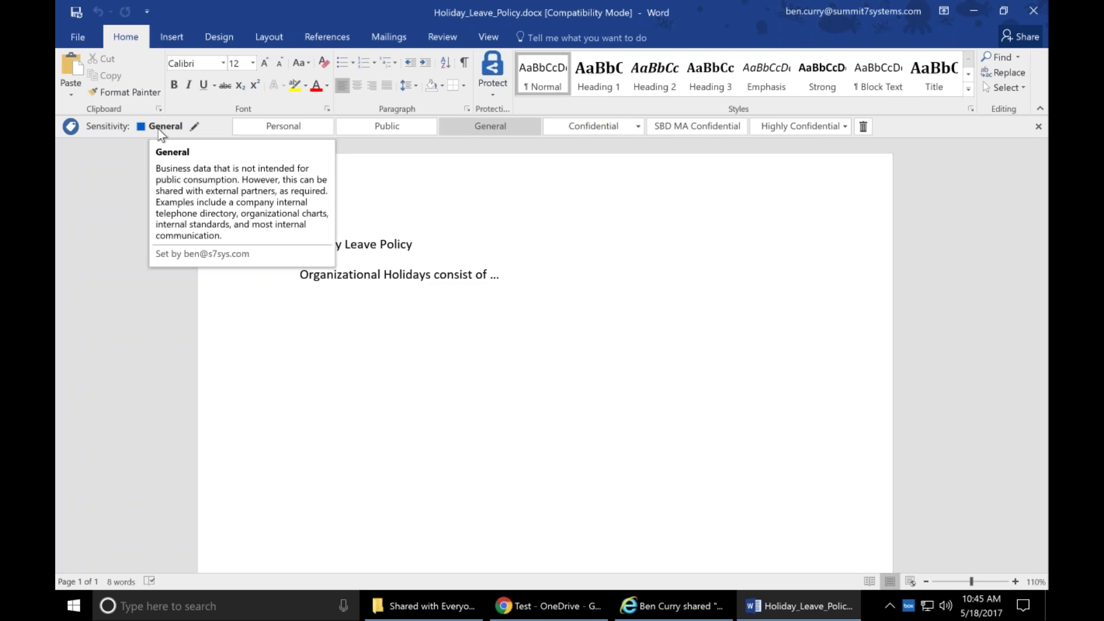
pyautogui.click(613, 129)
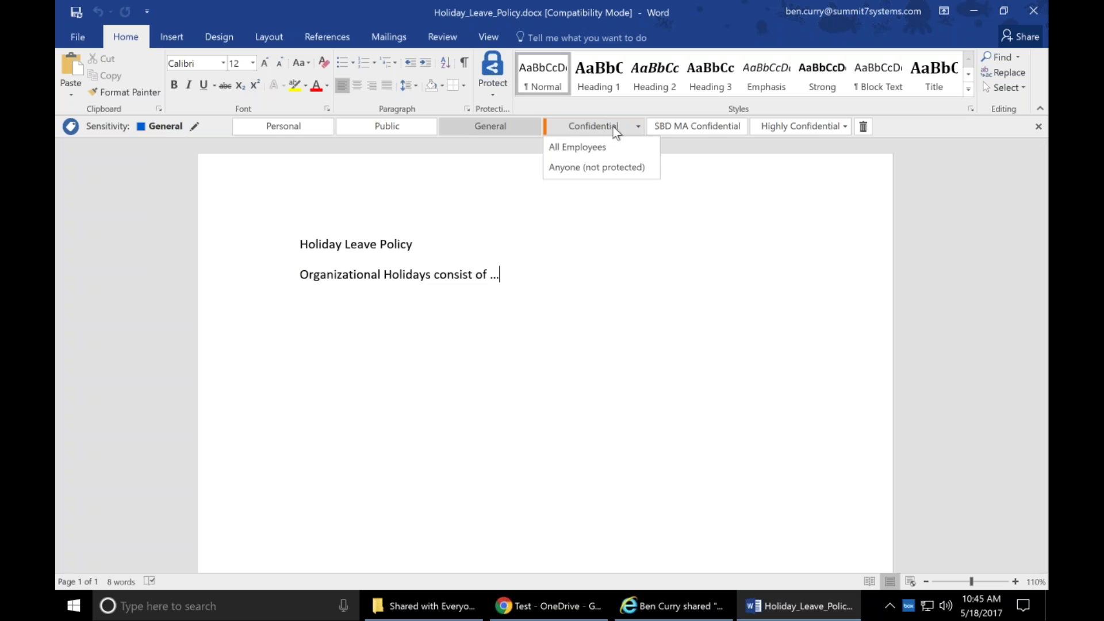
pyautogui.click(589, 168)
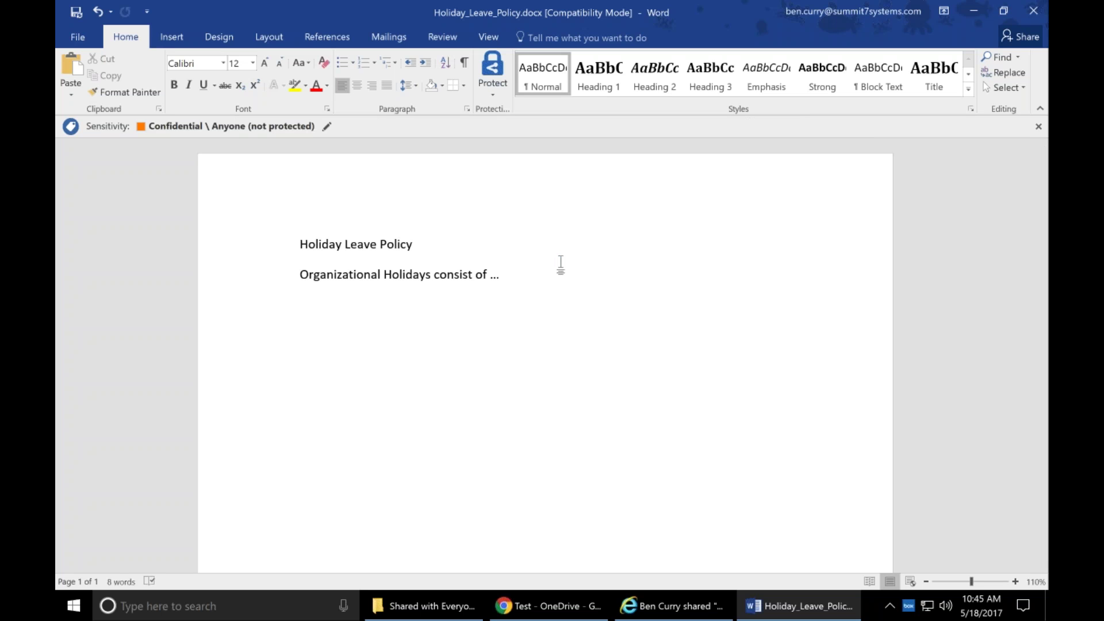
pyautogui.click(326, 127)
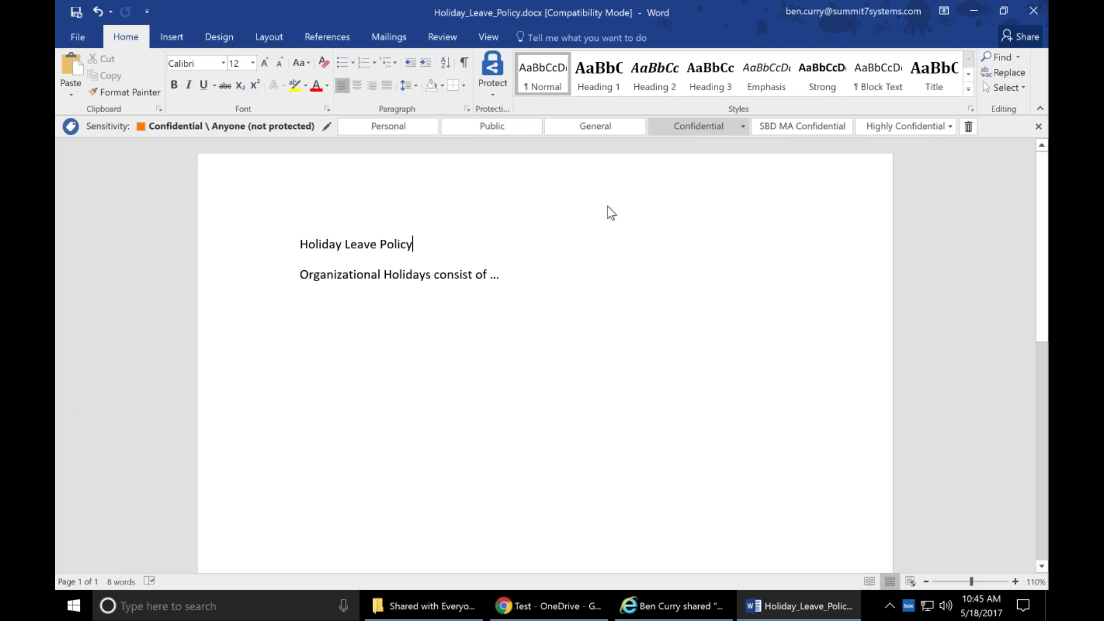
# Step: Try custom permissions on the document with Reviewer - View, Edit and access expiring 5/26/2017, and close the dialog without applying
pyautogui.click(492, 86)
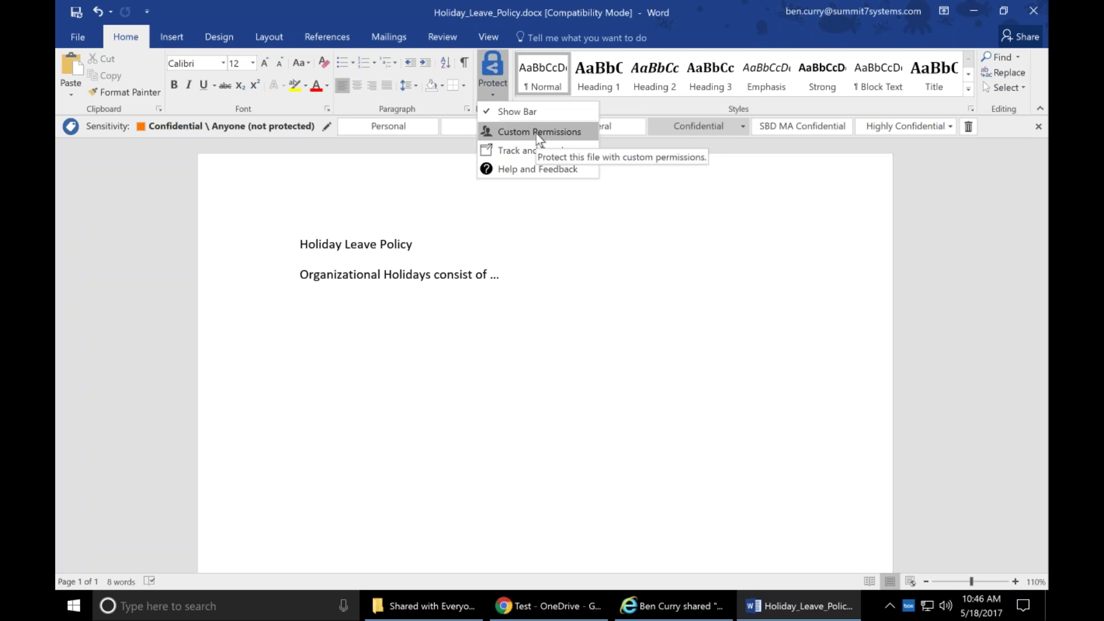
pyautogui.click(536, 134)
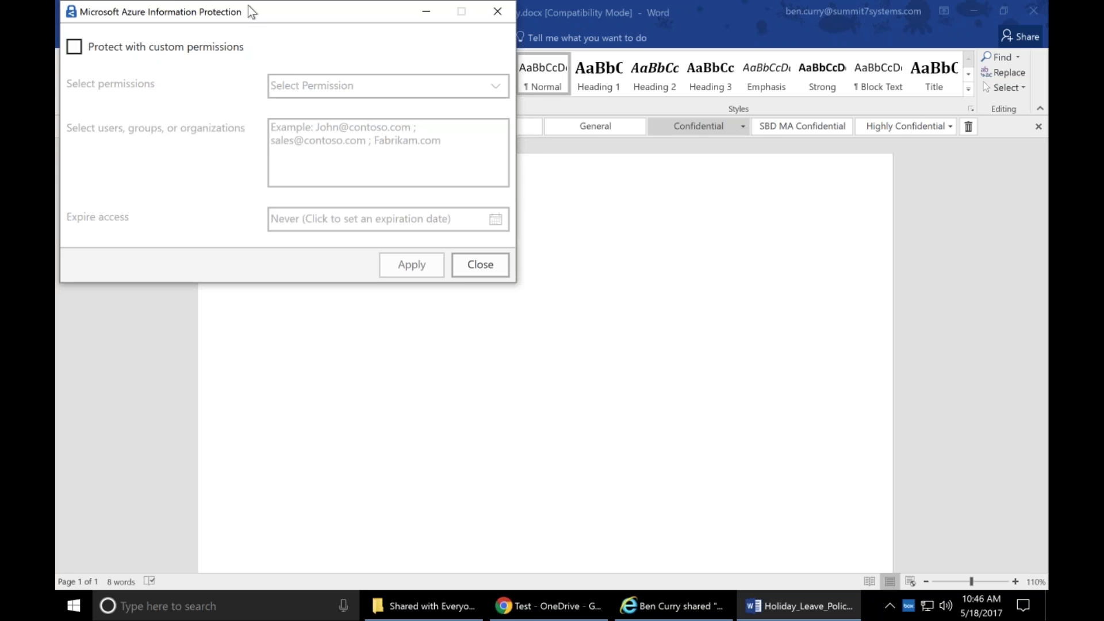
pyautogui.click(74, 49)
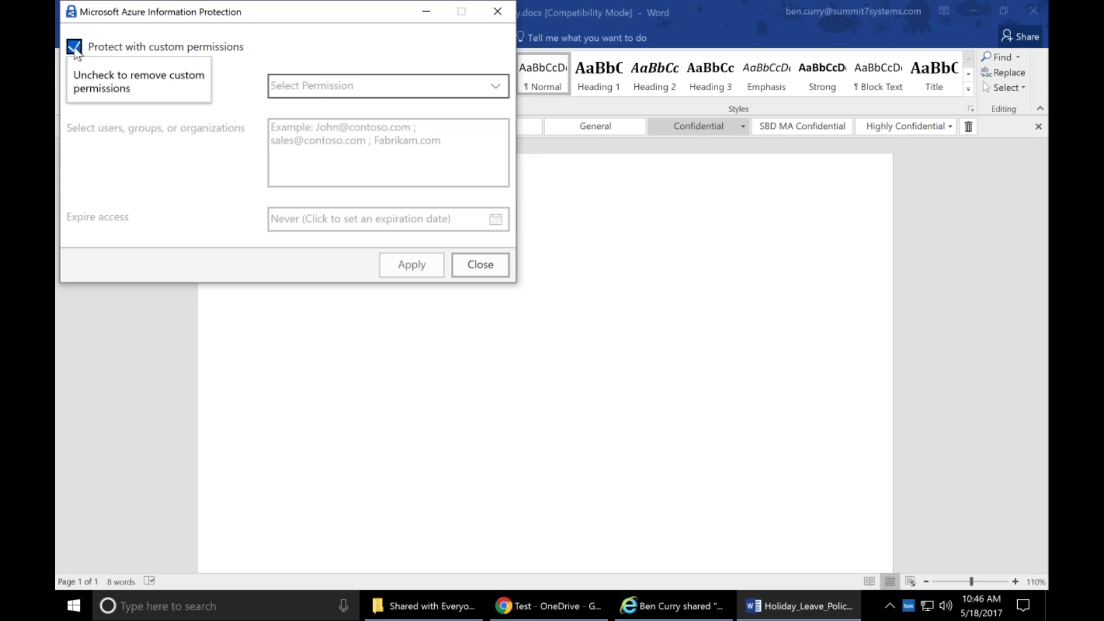
pyautogui.click(314, 90)
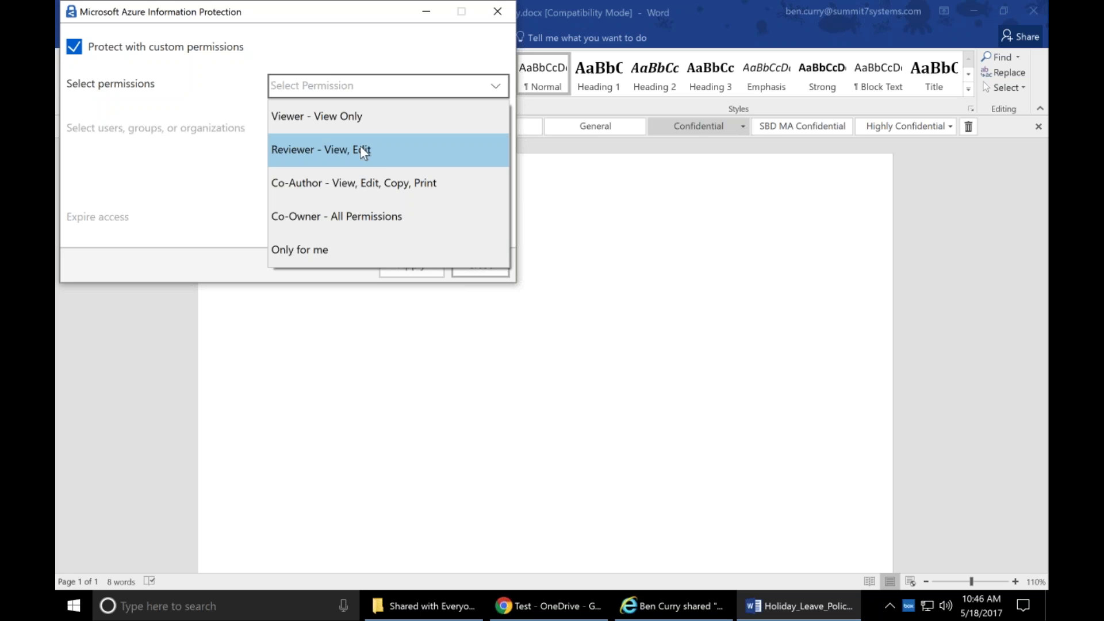
pyautogui.click(361, 150)
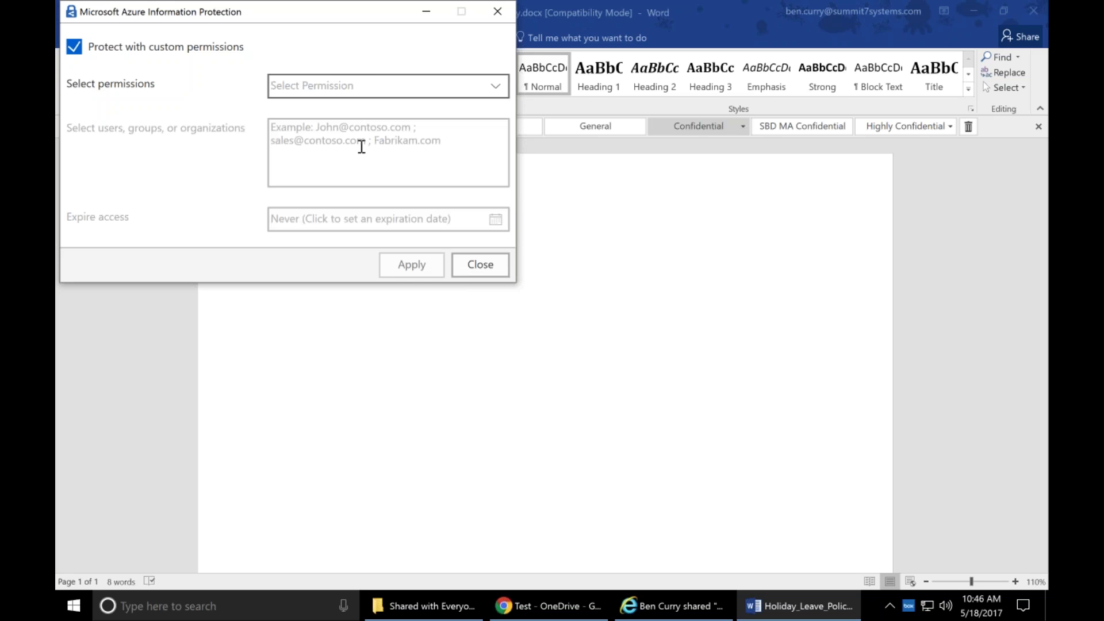
pyautogui.click(495, 220)
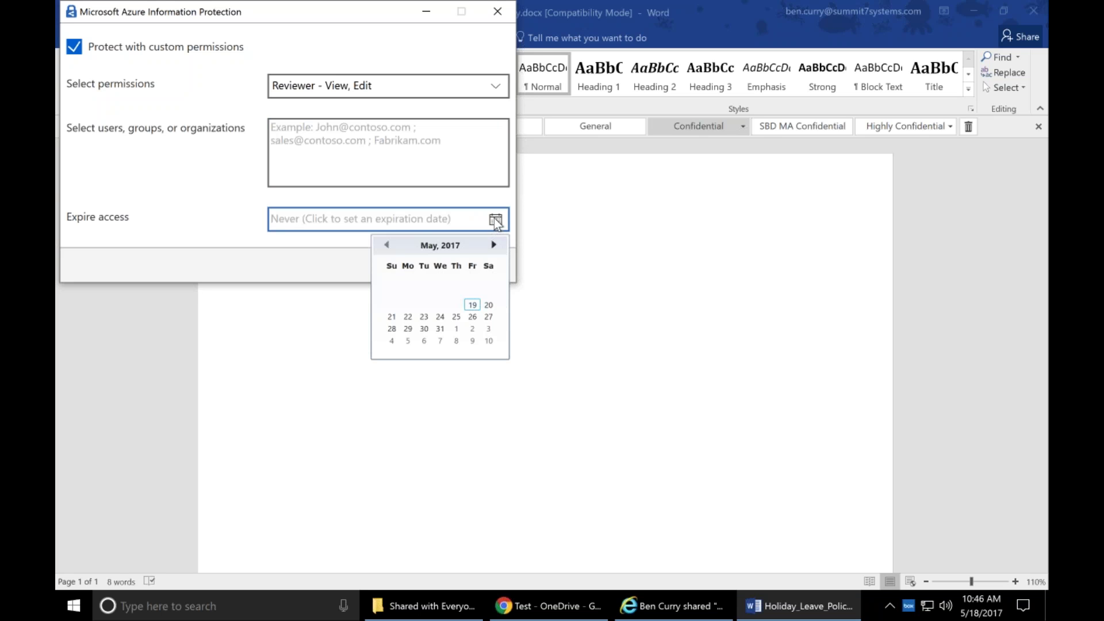
pyautogui.click(471, 317)
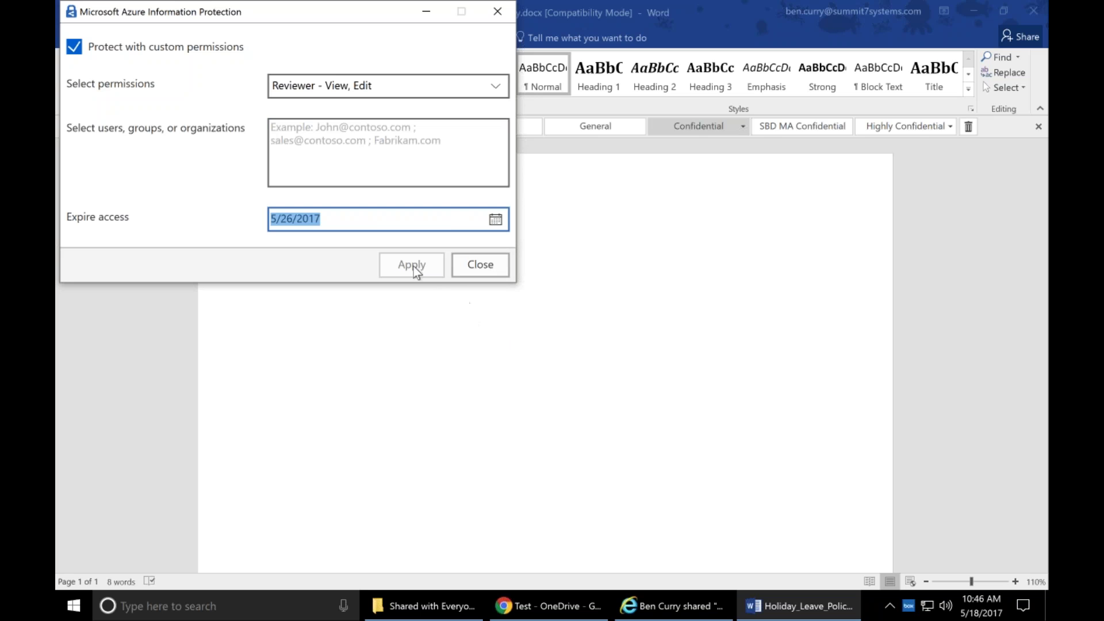
pyautogui.click(472, 263)
pyautogui.click(602, 270)
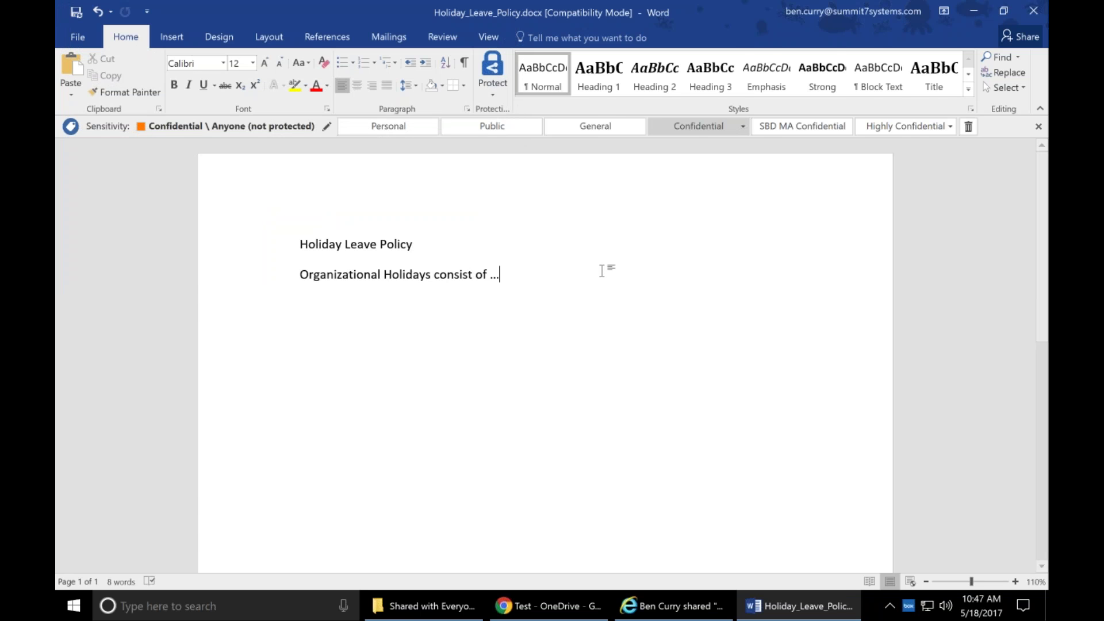
# Step: Return to the PowerPoint presentation and resume the slide show, advancing to the Labels & Retention slide
pyautogui.hotkey('ctrl', 'Left')
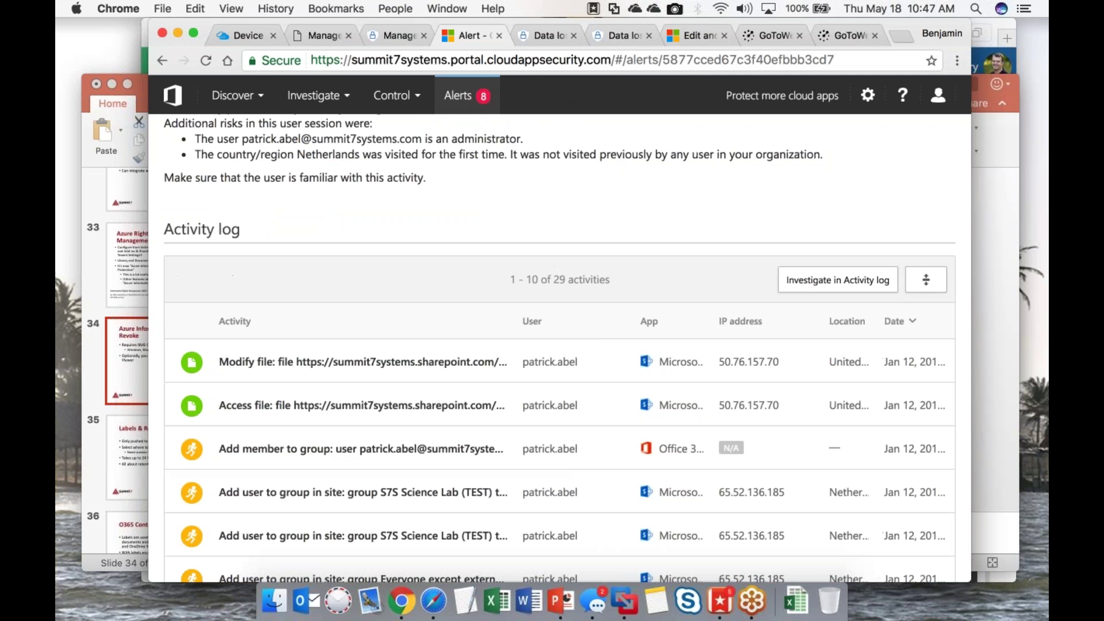
pyautogui.click(152, 338)
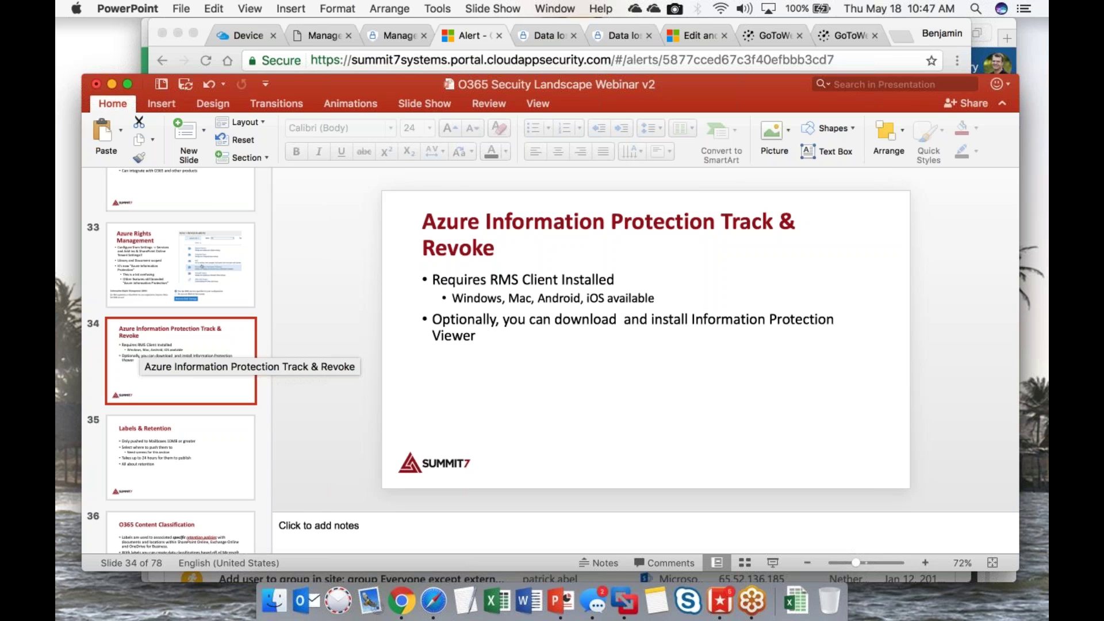
pyautogui.click(772, 563)
pyautogui.click(775, 562)
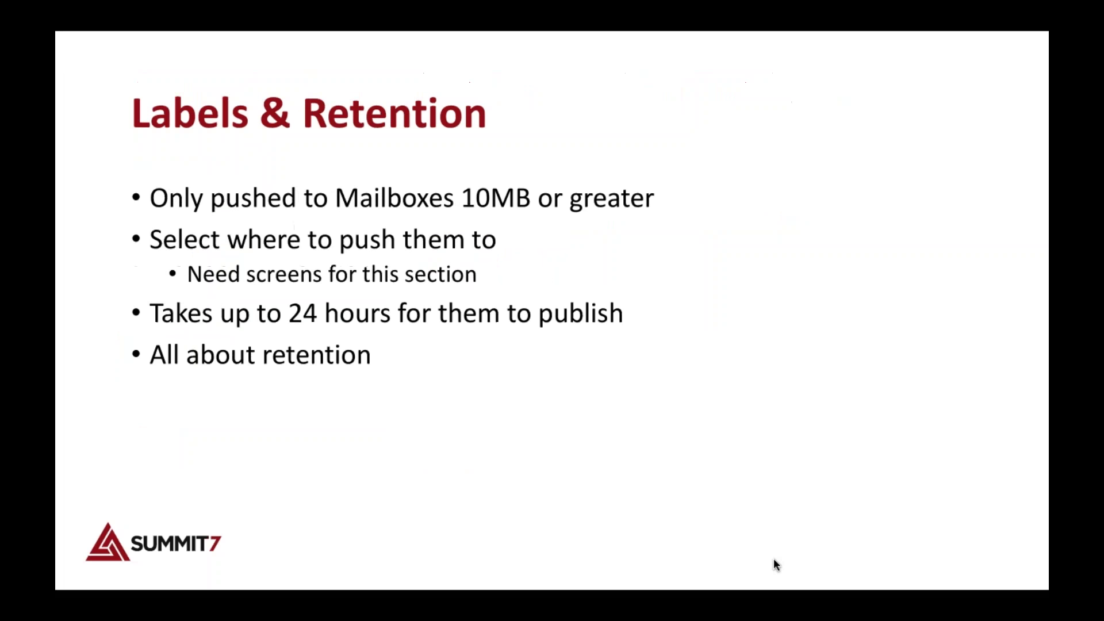